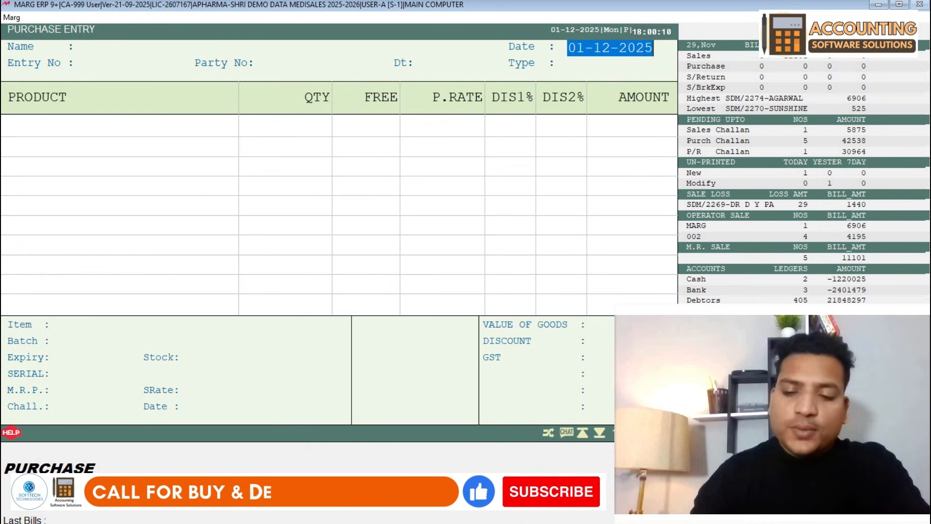
- Type the bill date 01-11-2025 into the blank Purchase Entry form
type("01-11")
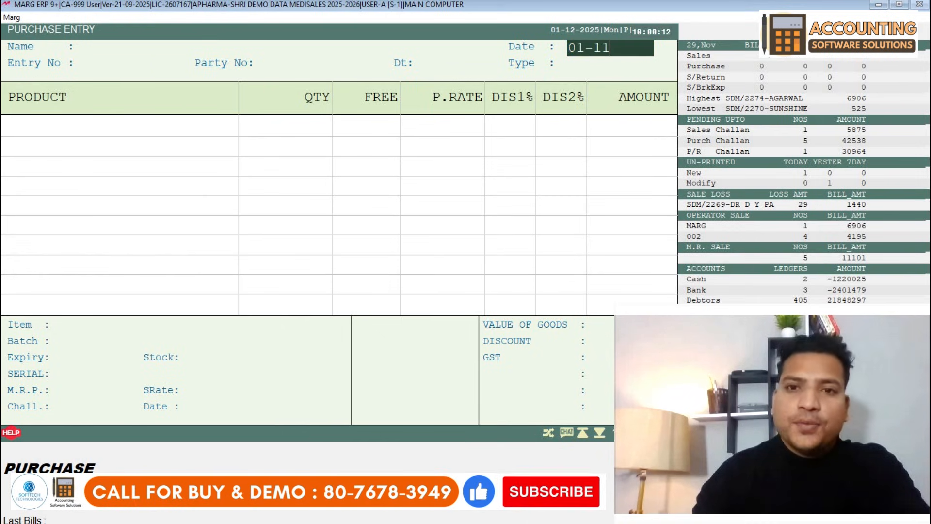
type("-2025")
- Confirm bill date 01-11-2025 despite the date alert, then search the party list for CASH
key("Return")
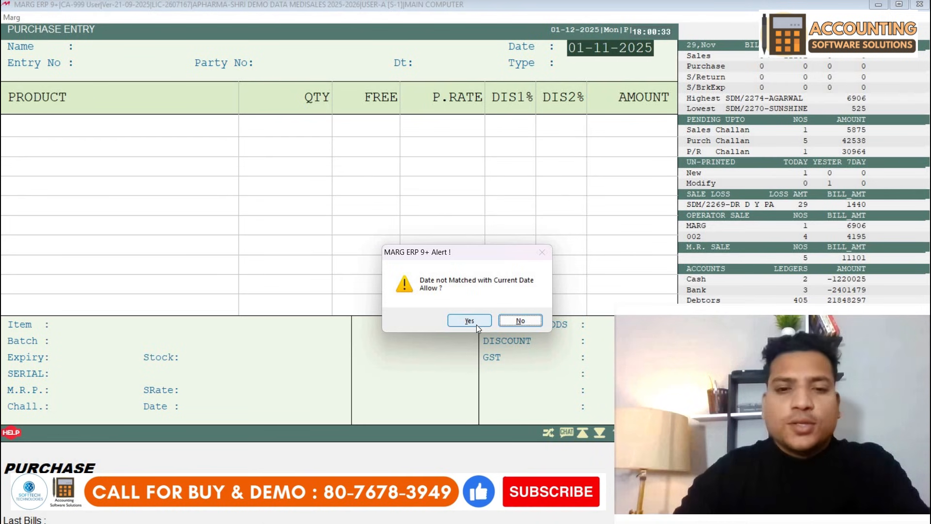
left_click(476, 323)
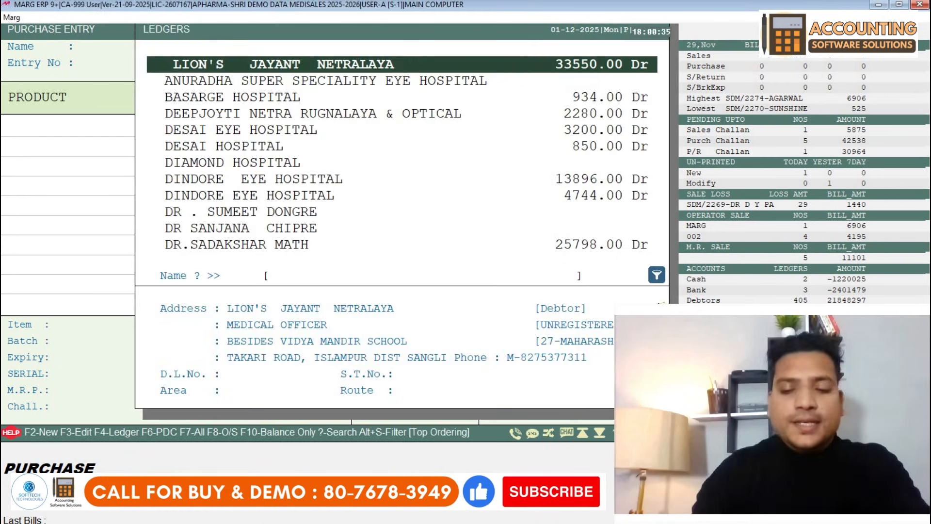
key("Down")
key("Down")
key("Down")
key("Down")
key("Down")
key("Down")
key("Down")
key("Down")
key("Down")
key("Down")
key("Down")
key("Down")
key("Down")
key("Down")
key("Down")
key("Down")
key("Down")
key("Down")
key("Down")
key("Down")
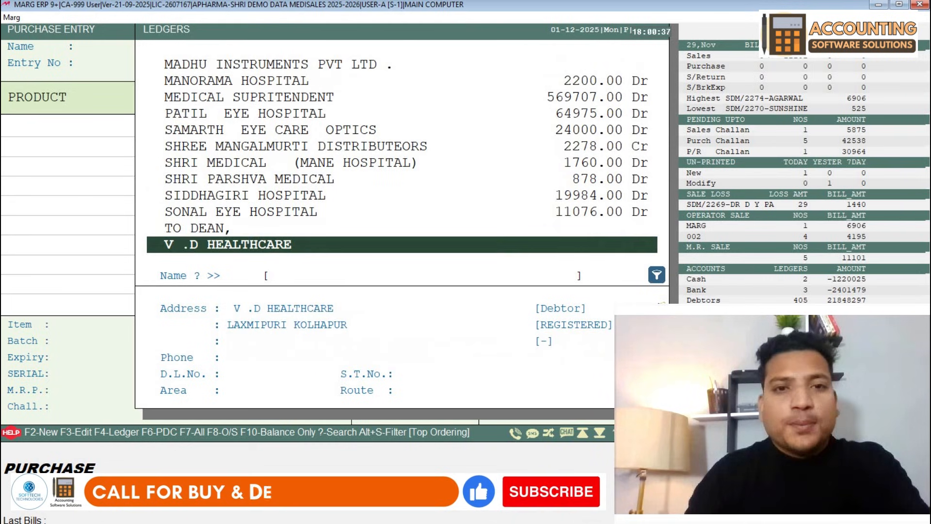
key("Up")
key("Up")
key("Up")
key("Up")
key("Up")
key("Up")
key("Up")
key("Up")
key("Up")
key("Up")
key("Up")
key("Up")
key("Up")
key("Up")
key("Up")
key("Up")
key("Up")
key("Up")
key("Up")
key("Up")
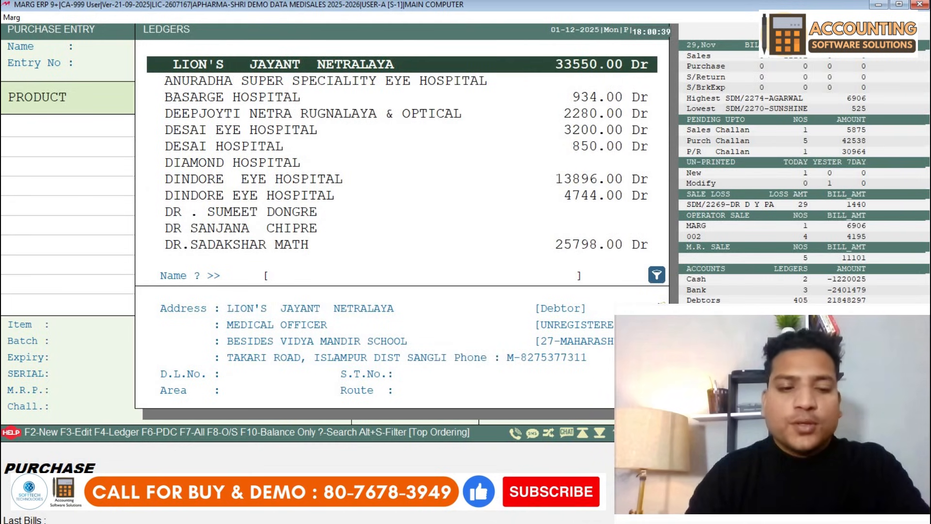
type("CASH")
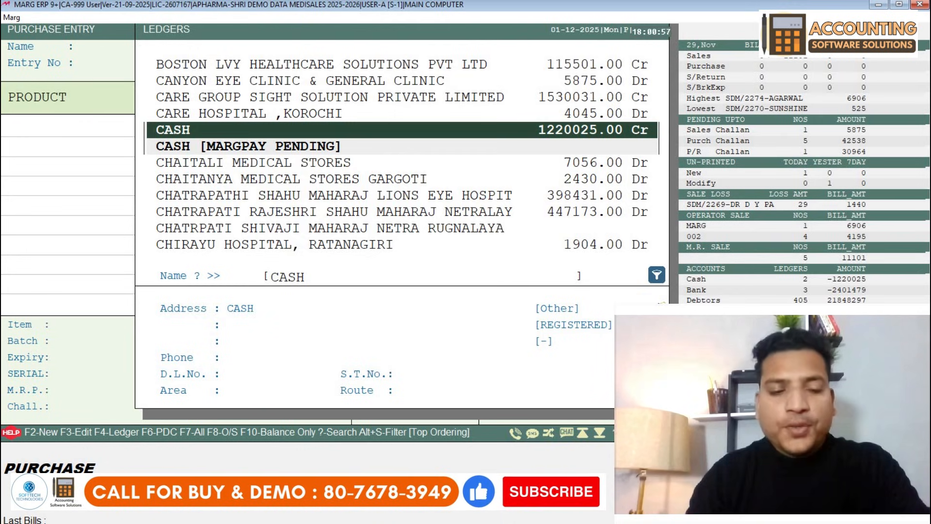
key("Return")
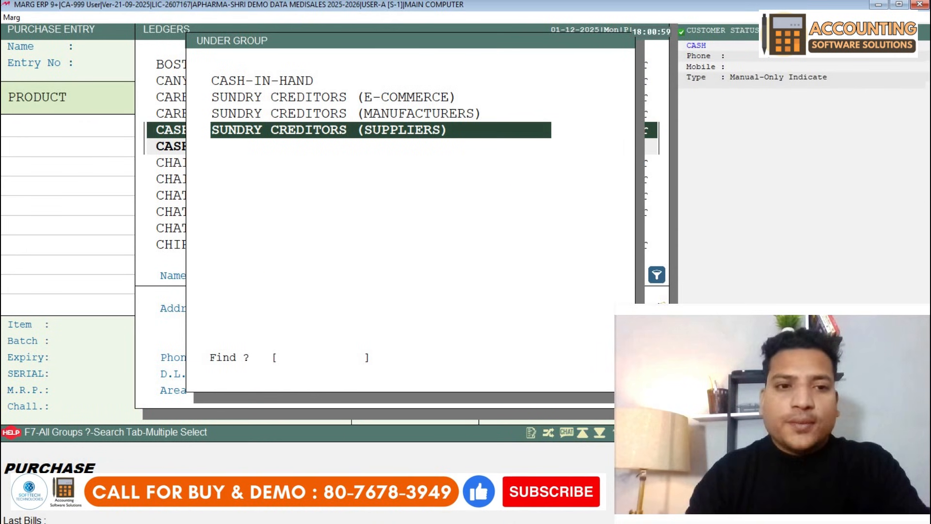
- Restart new-ledger creation and place it under SUNDRY CREDITORS (SUPPLIERS)
key("Escape")
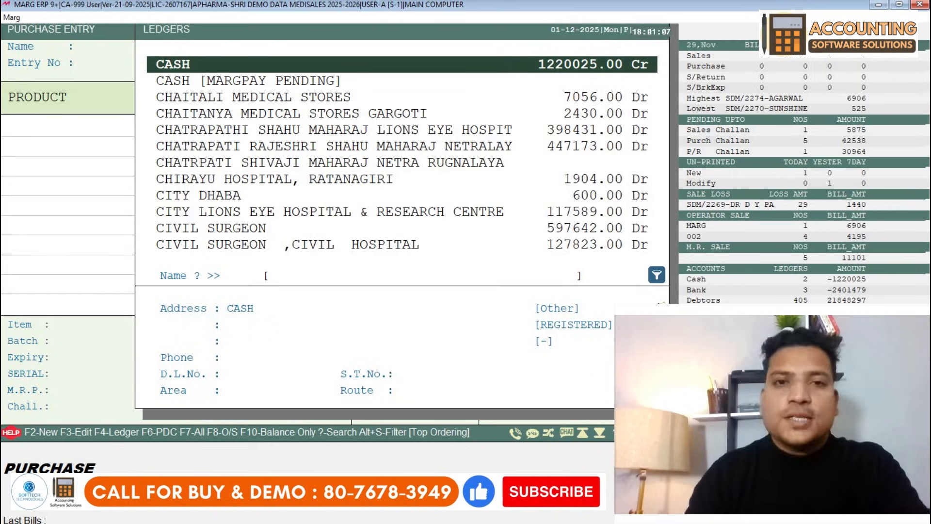
key("F2")
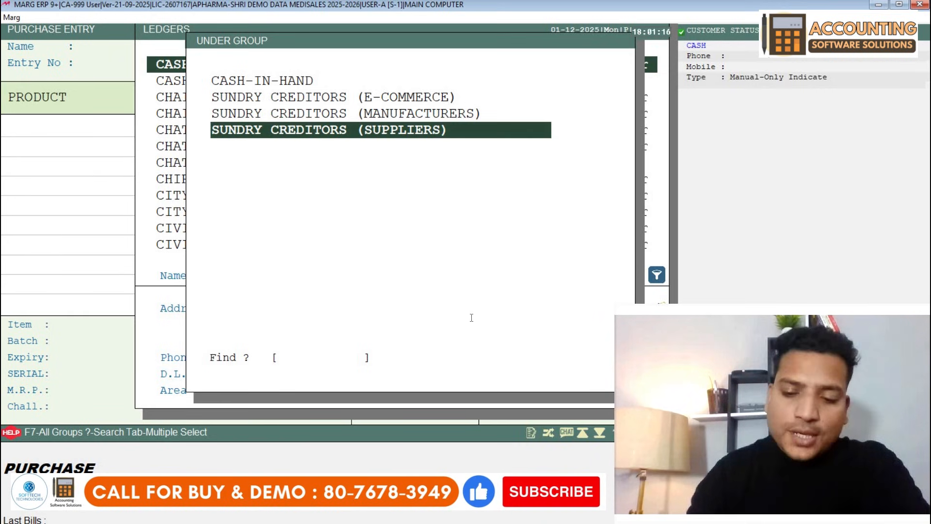
key("Return")
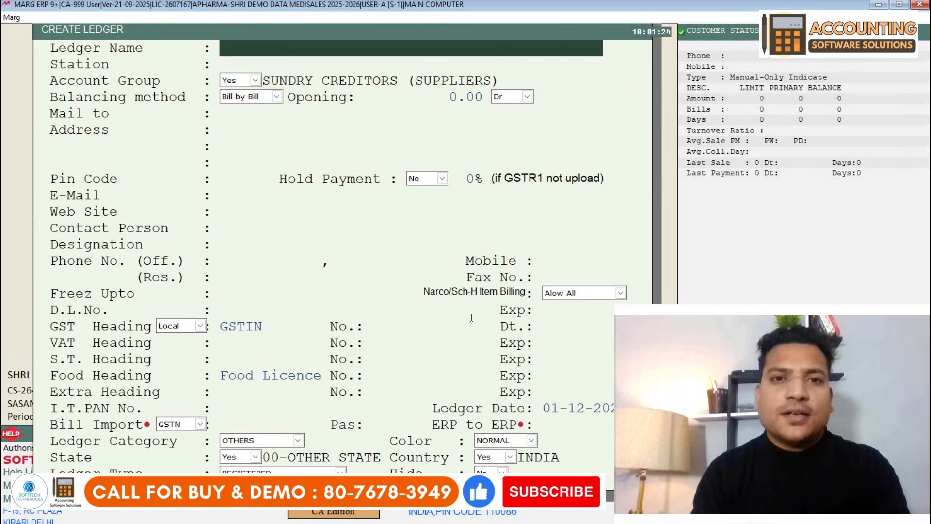
- Name the ledger RAM ENTERPRISES with address DELHI KAROL BAGH
type("RAM ")
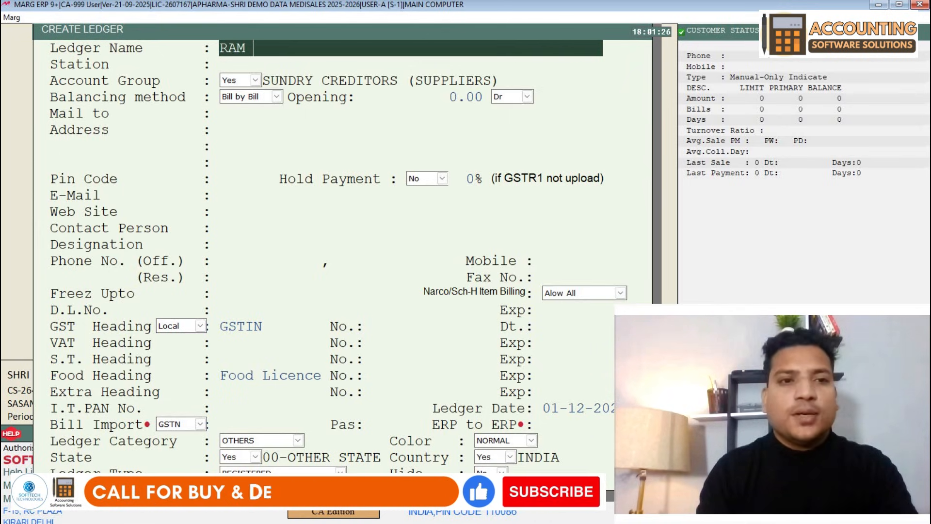
type("ENTERPRISES")
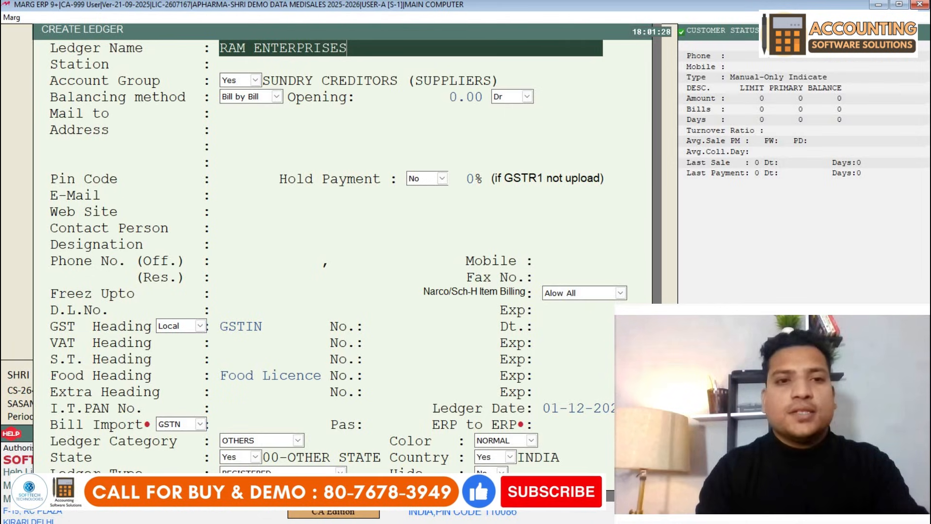
key("Return")
key("Return")
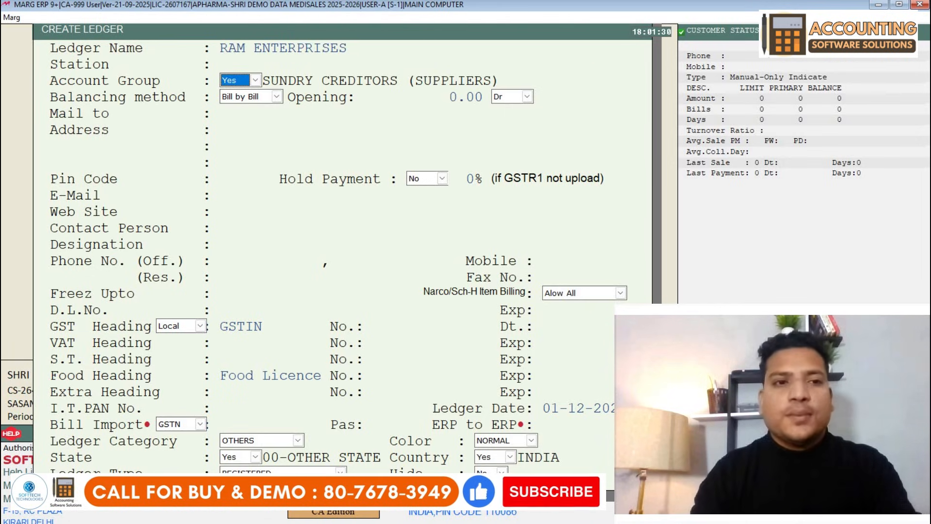
key("Return")
key("Return")
key("Return")
key("Return")
key("Return")
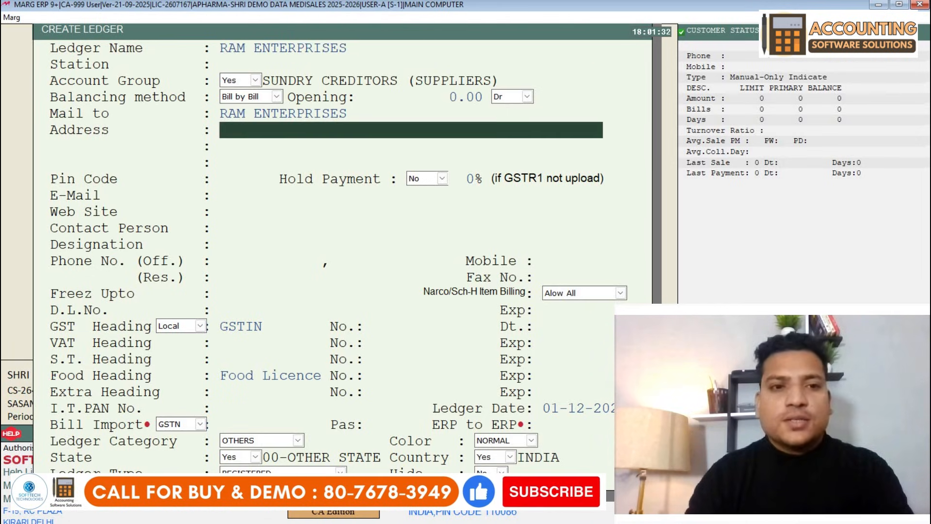
type("DELHI ")
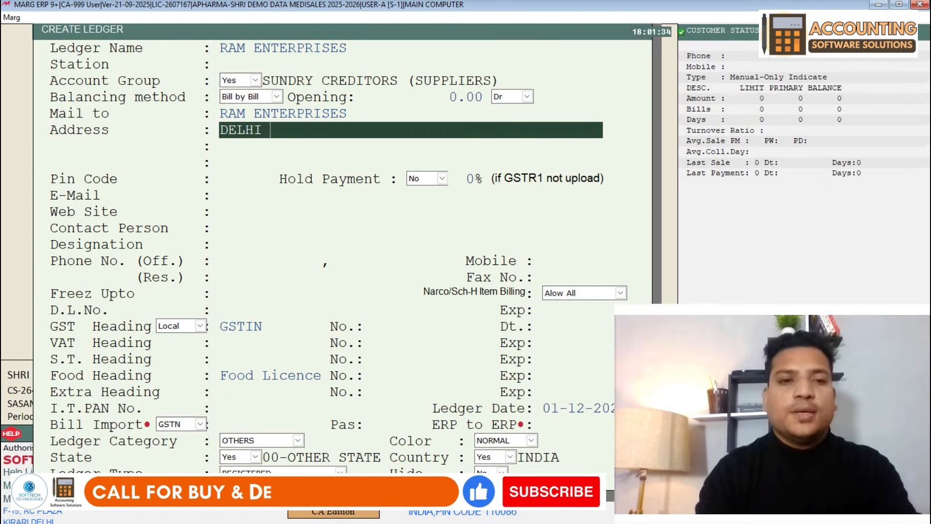
type("KAROL BAGH")
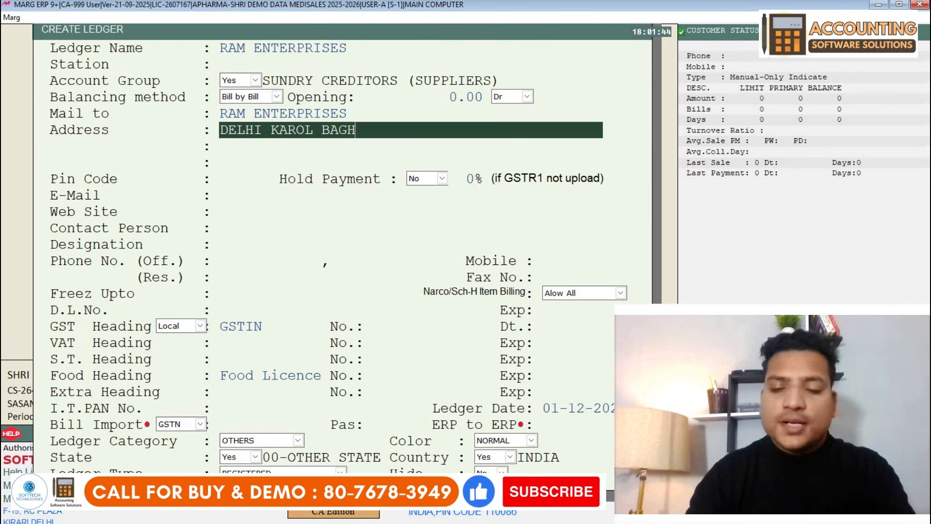
key("Return")
key("Return")
key("Up")
key("Up")
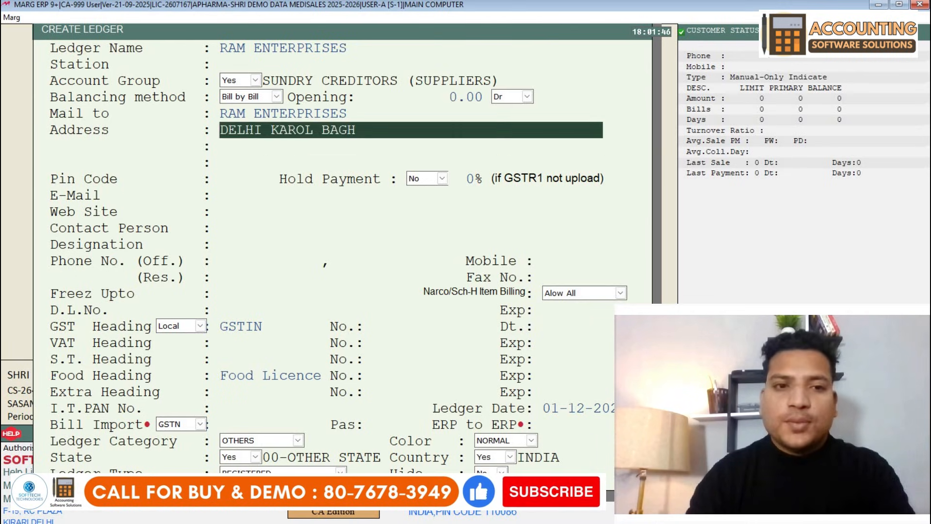
key("Return")
key("Return")
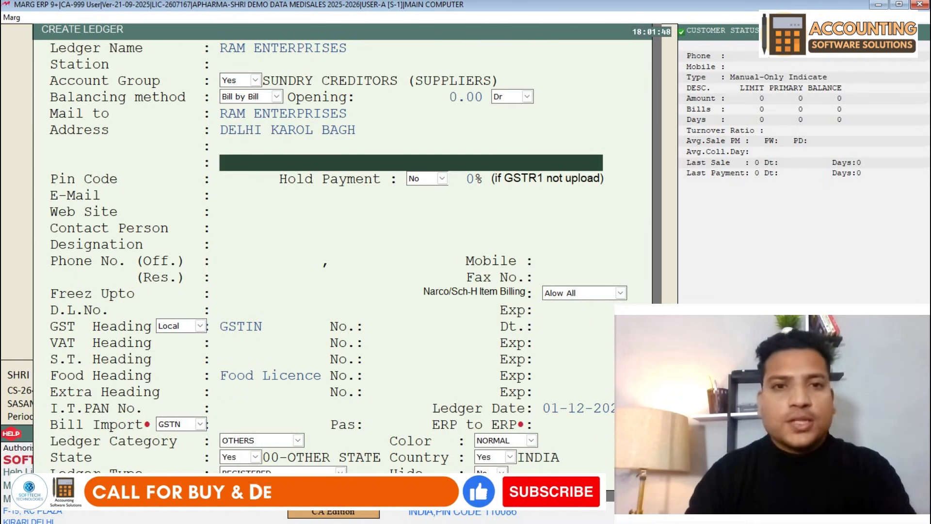
key("Return")
key("Return")
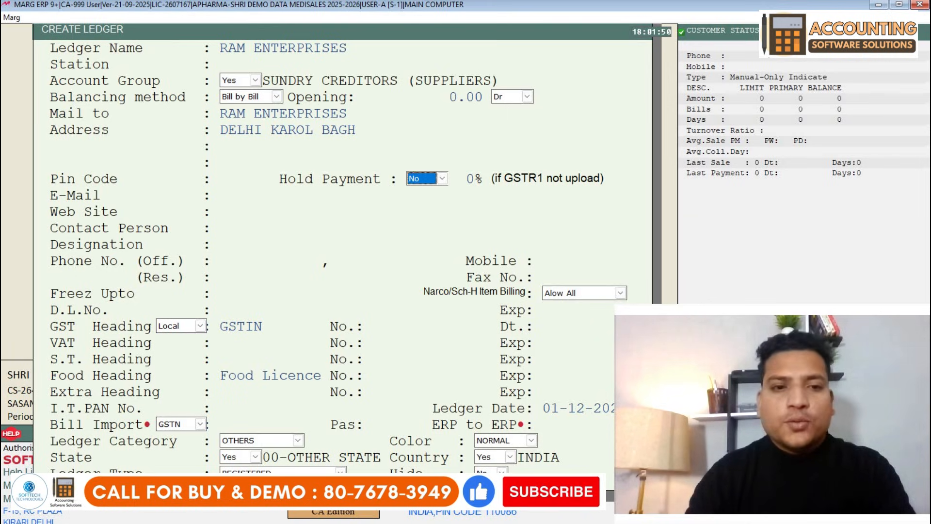
key("Return")
key("Return")
key("Return")
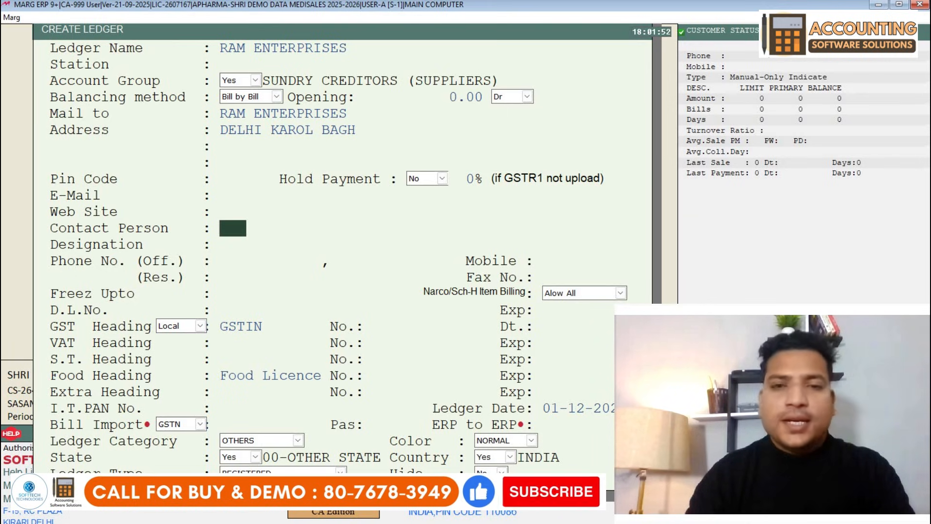
key("Return")
key("Return")
key("Return")
key("Return")
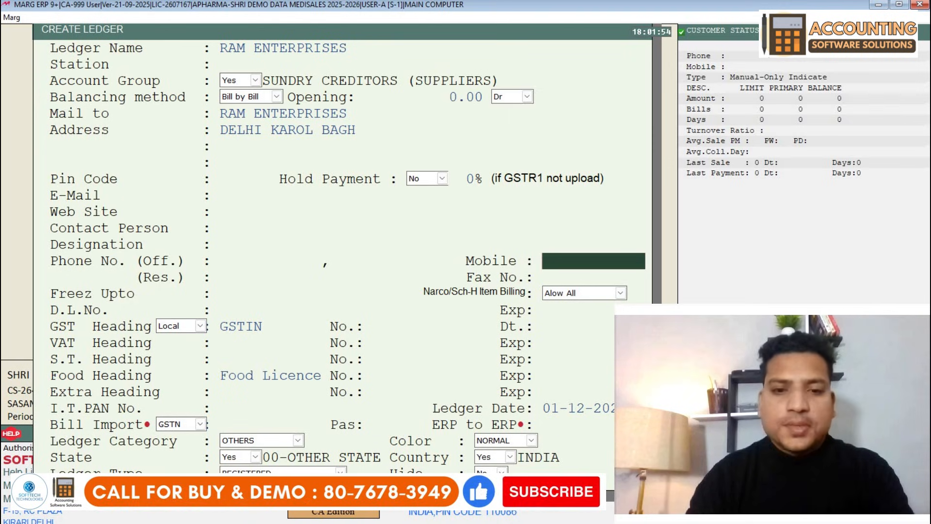
- Enter the supplier's mobile number and GSTIN, accept state 07-DELHI, and save the ledger
type("9898989898")
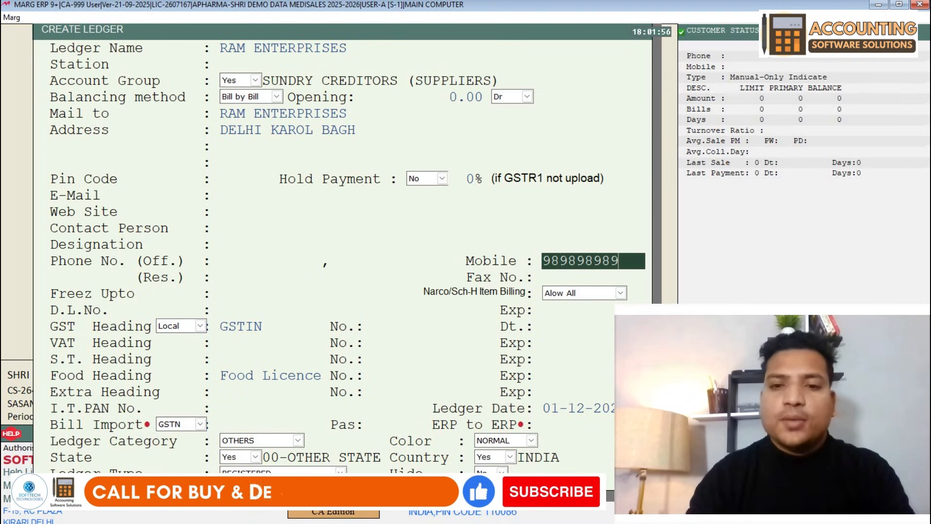
key("Return")
key("Return")
key("Return")
key("Return")
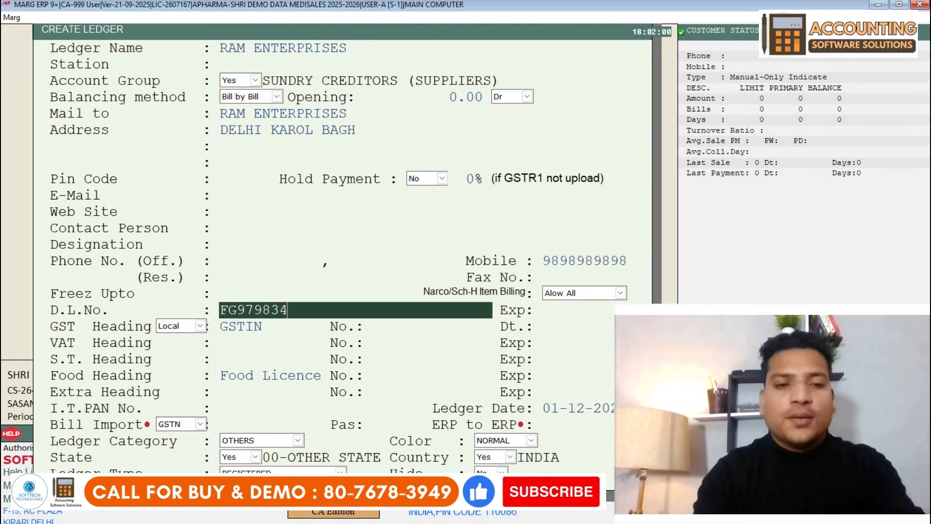
key("Return")
key("Return")
key("Return")
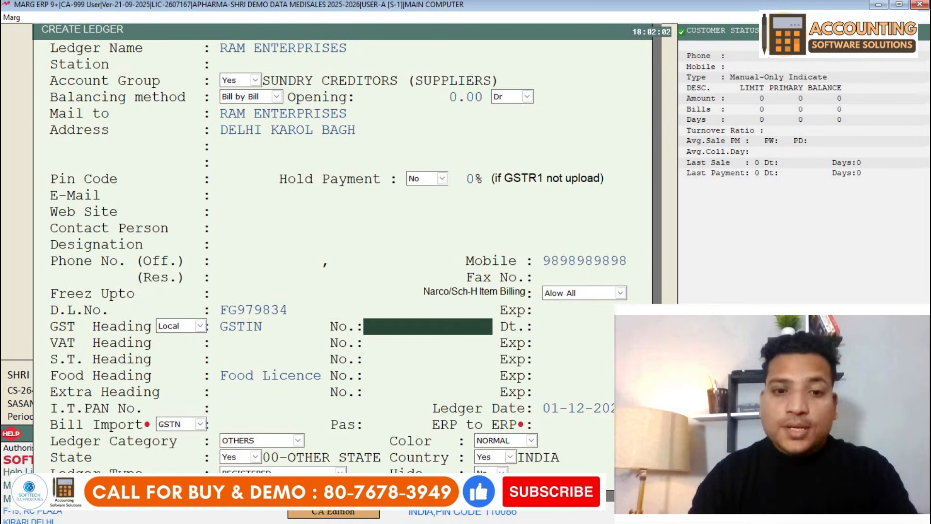
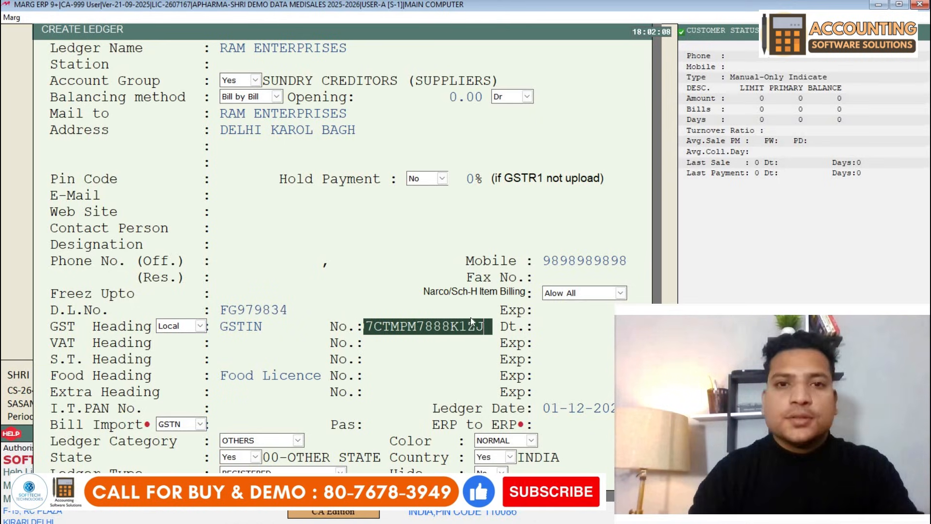
key("Return")
key("Return")
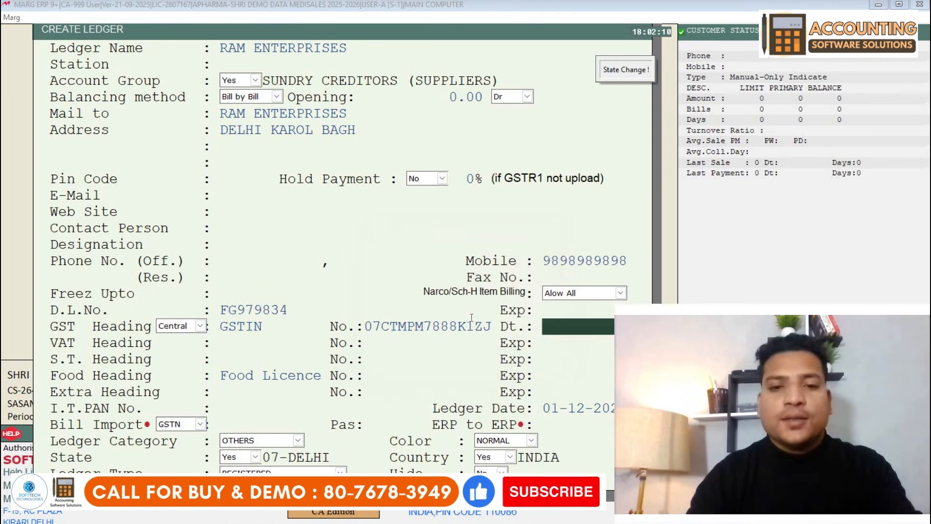
key("Return")
key("Return")
key("Return")
key("Return")
key("Return")
key("Return")
key("Return")
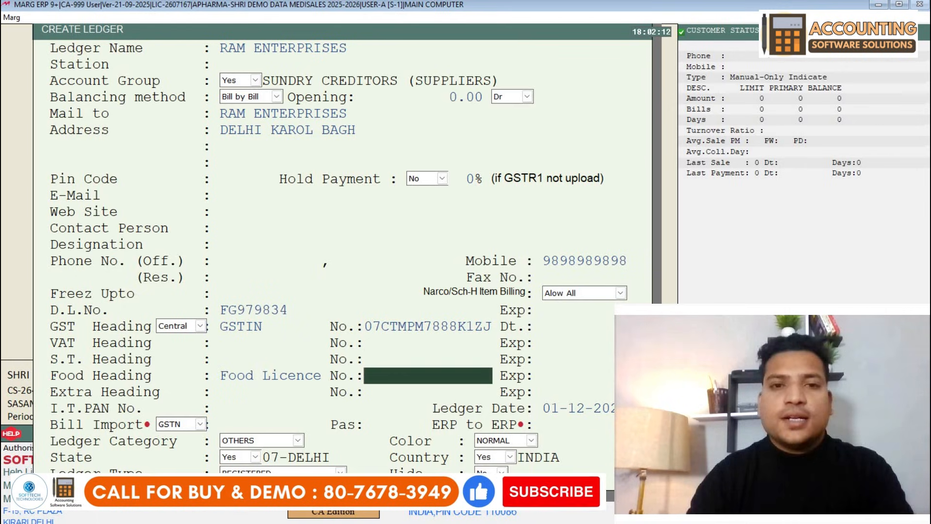
key("Return")
key("Return")
key("Return")
key("Return")
key("Return")
key("Return")
key("Return")
key("Return")
key("Return")
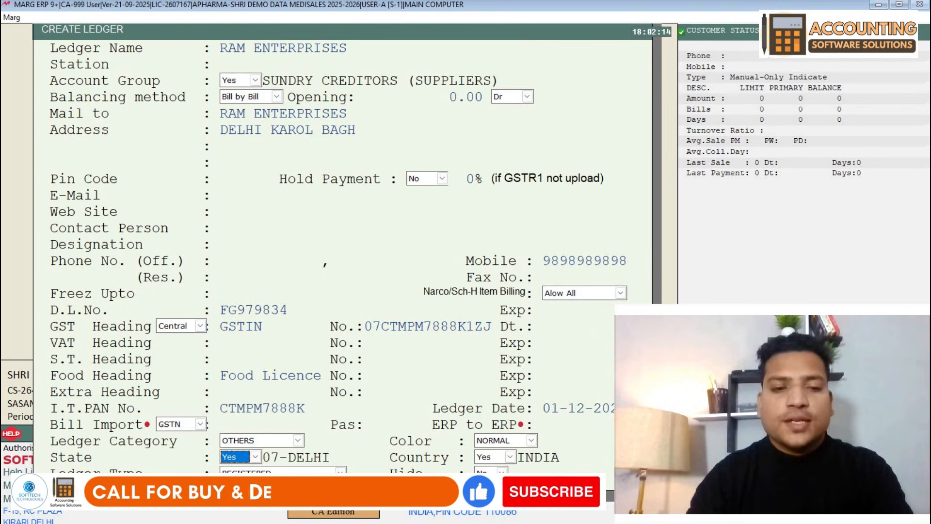
key("Return")
key("Return")
key("Return")
key("Return")
key("Return")
key("Return")
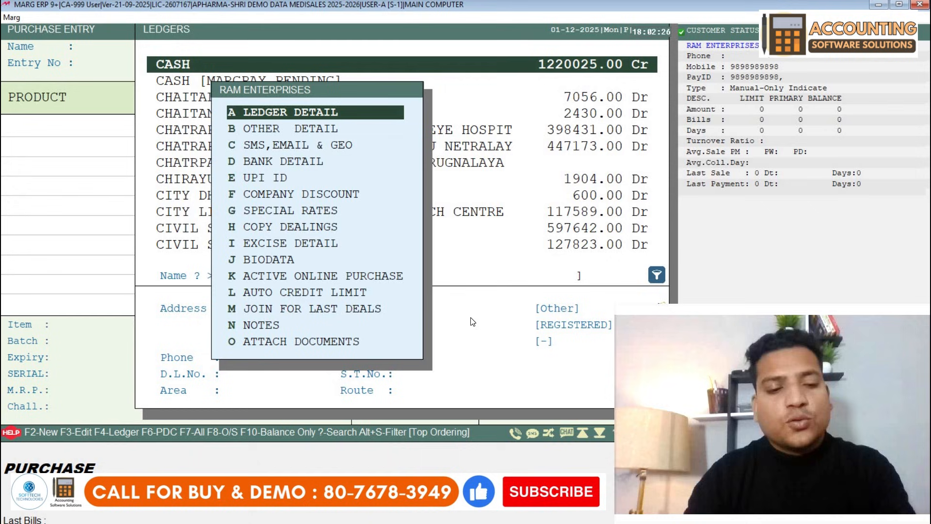
- Review the RAM ENTERPRISES ledger details and close them without changes
key("Escape")
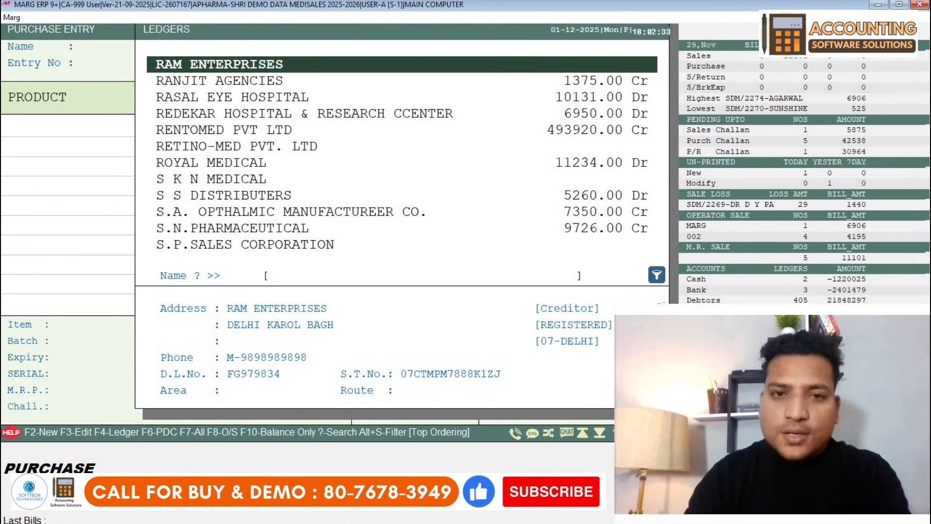
key("F3")
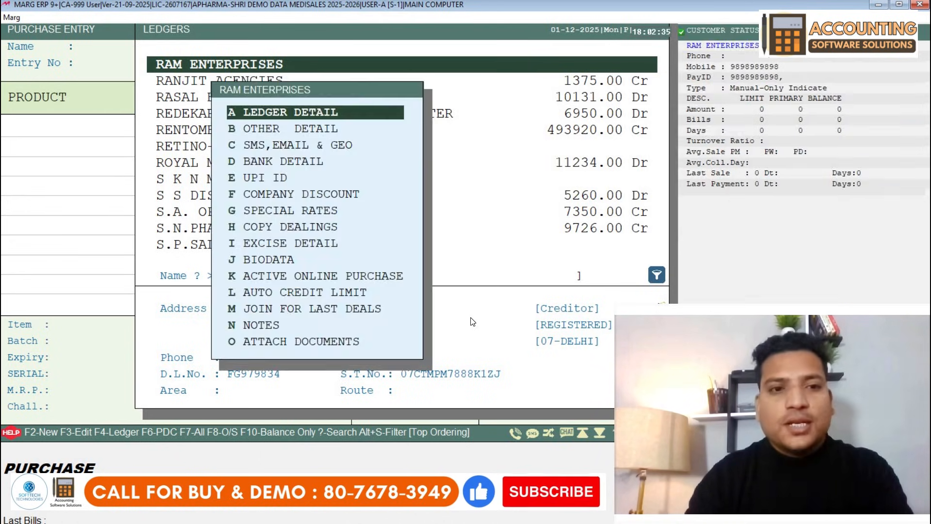
key("Return")
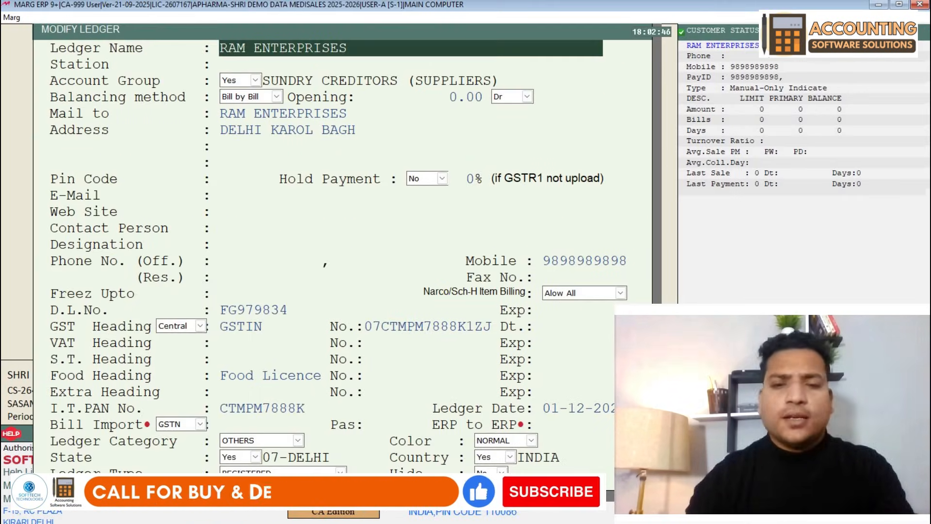
key("Return")
key("Return")
key("Return")
key("Return")
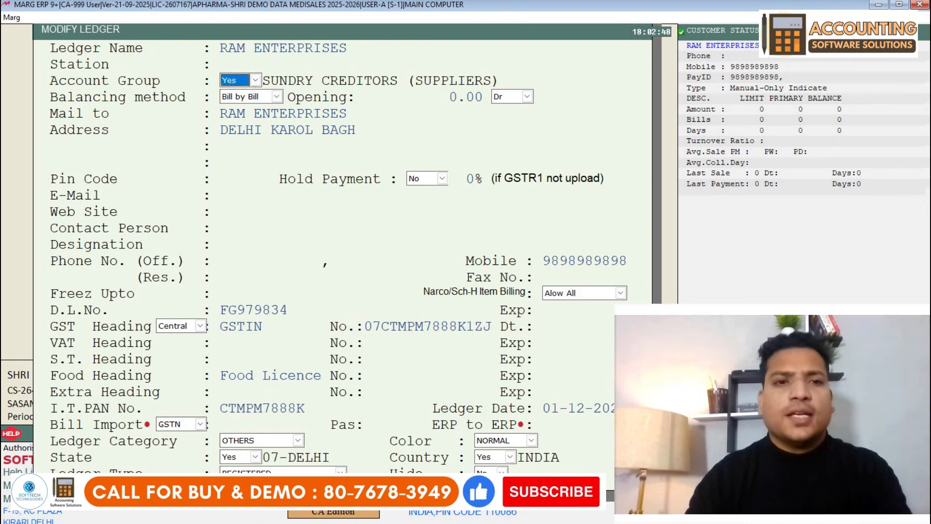
key("Return")
key("Return")
key("Return")
key("Return")
key("Return")
key("Return")
key("Return")
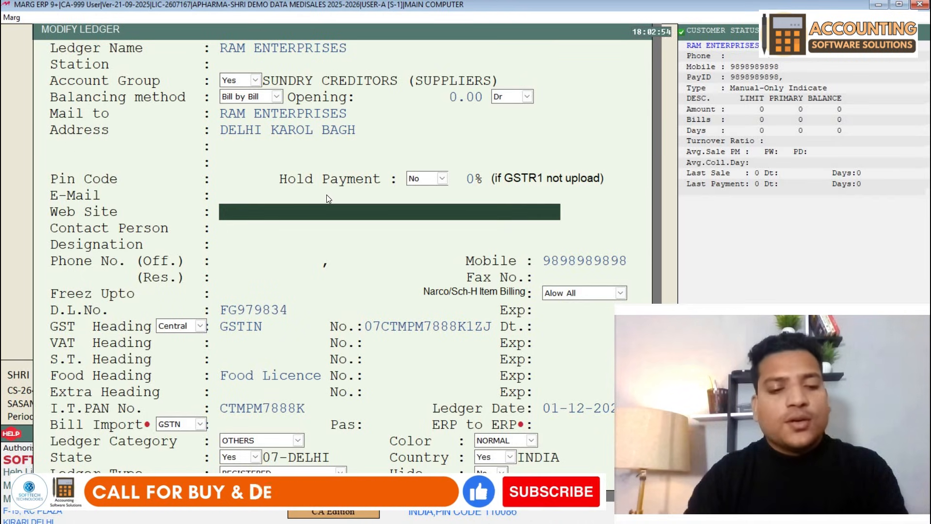
key("Escape")
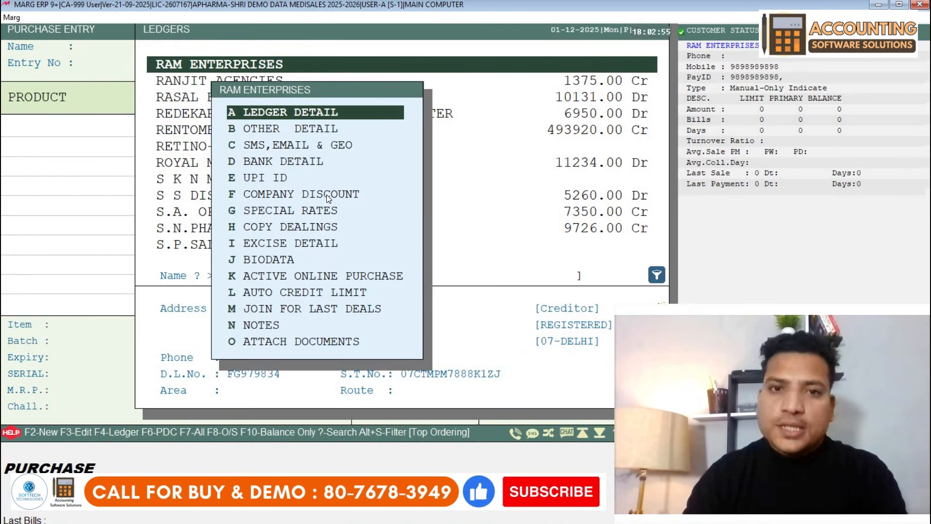
key("Escape")
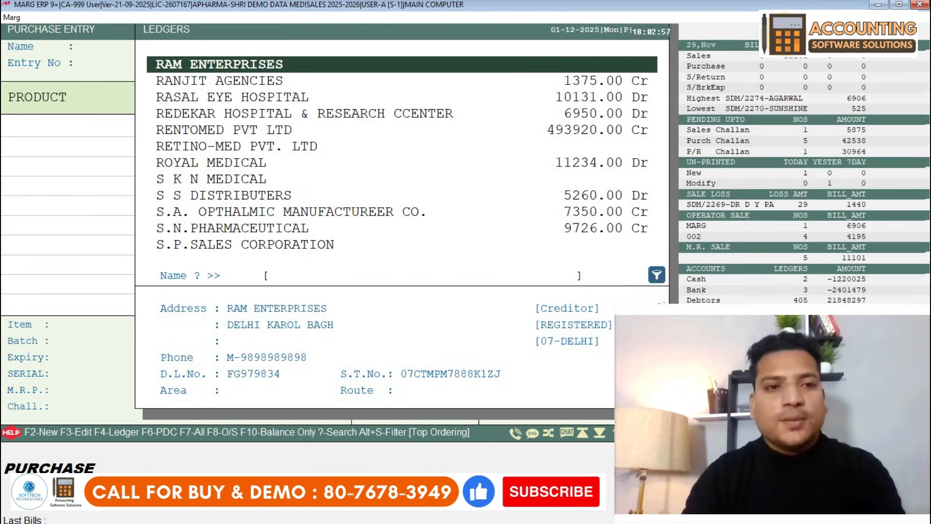
- Select RAM ENTERPRISES as supplier and enter the supplier's bill number
key("Return")
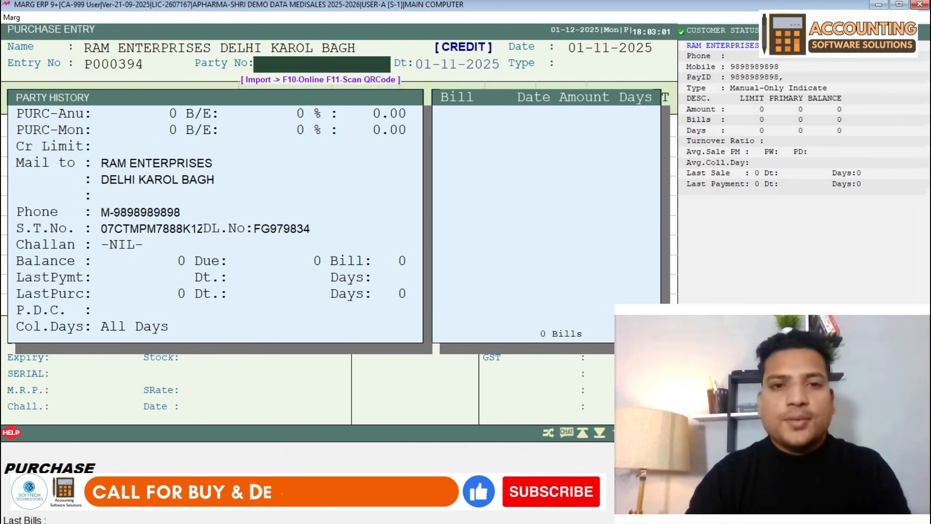
type("98989")
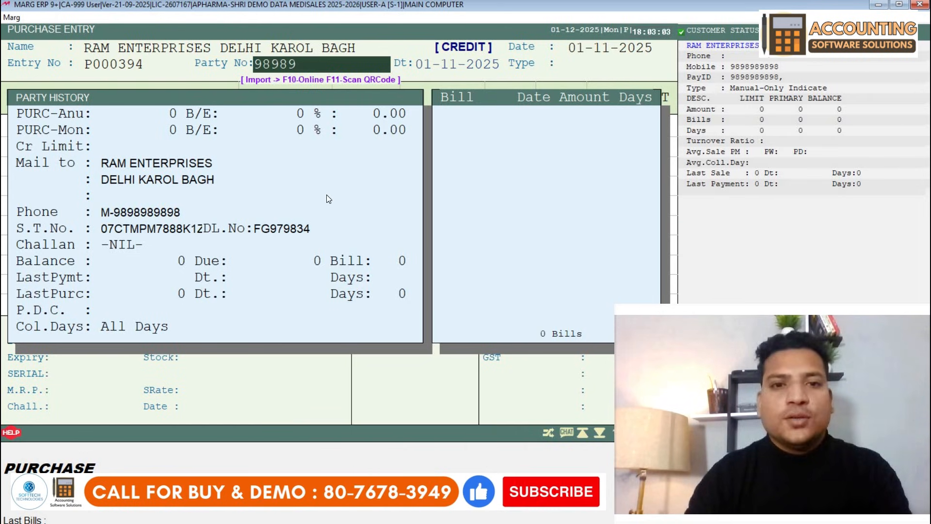
key("Return")
key("Return")
key("Return")
key("Return")
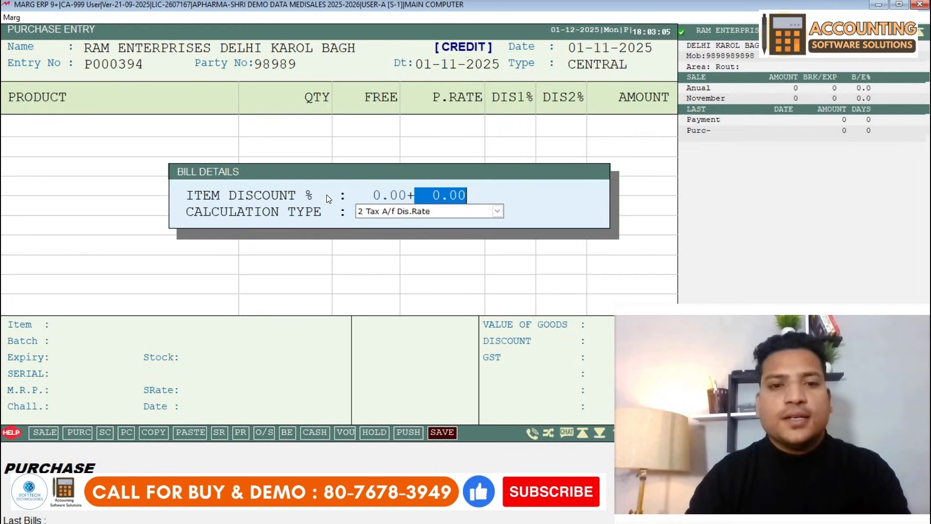
key("Return")
key("Return")
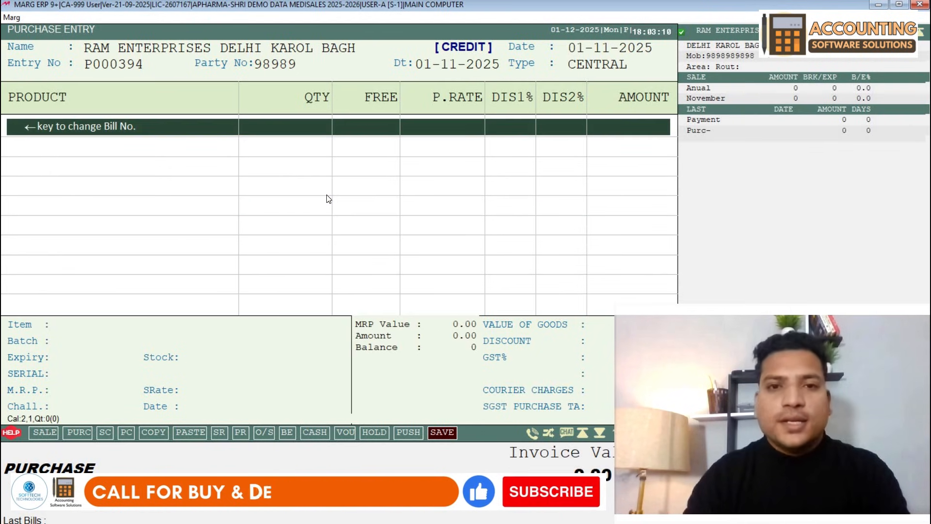
- Open the ITEMS list and browse down to ACRYFOLD IOL LENS 1.00D
key("Return")
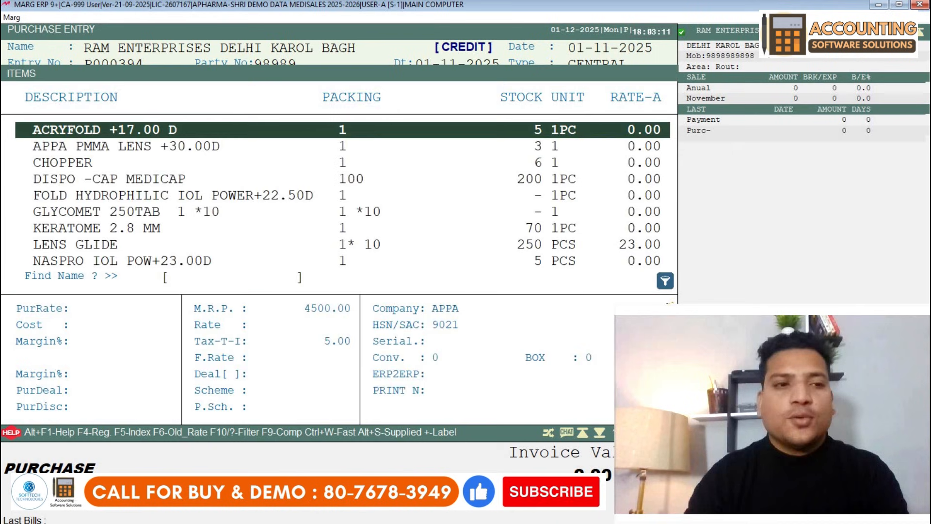
key("Down")
key("Down")
key("Down")
key("Down")
key("Down")
key("Down")
key("Down")
key("Down")
key("Down")
key("Down")
key("Down")
key("Down")
key("Down")
key("Down")
key("Down")
key("Down")
key("Down")
key("Down")
key("Down")
key("Down")
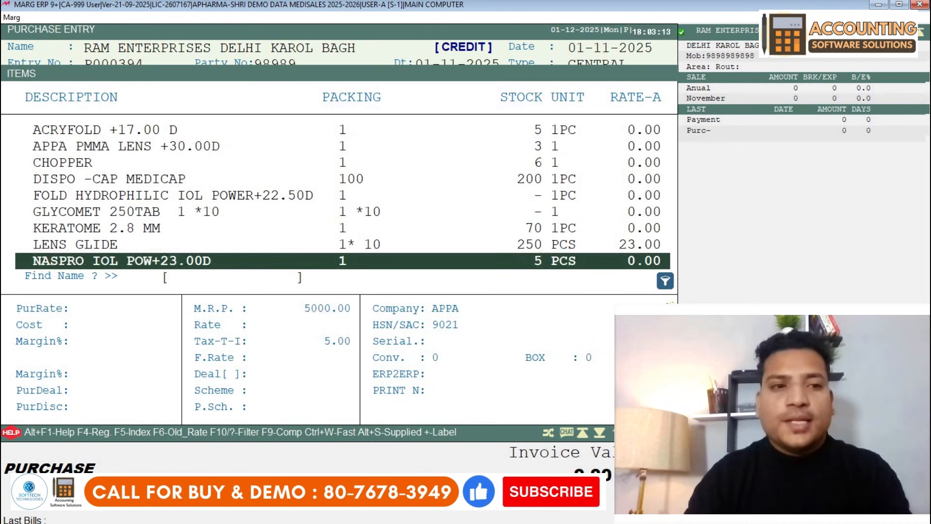
key("Down")
key("Down")
key("Down")
key("Down")
key("Down")
key("Down")
key("Down")
key("Down")
key("Down")
key("Down")
key("Down")
key("Down")
key("Down")
key("Down")
key("Down")
key("Down")
key("Down")
key("Down")
key("Down")
key("Down")
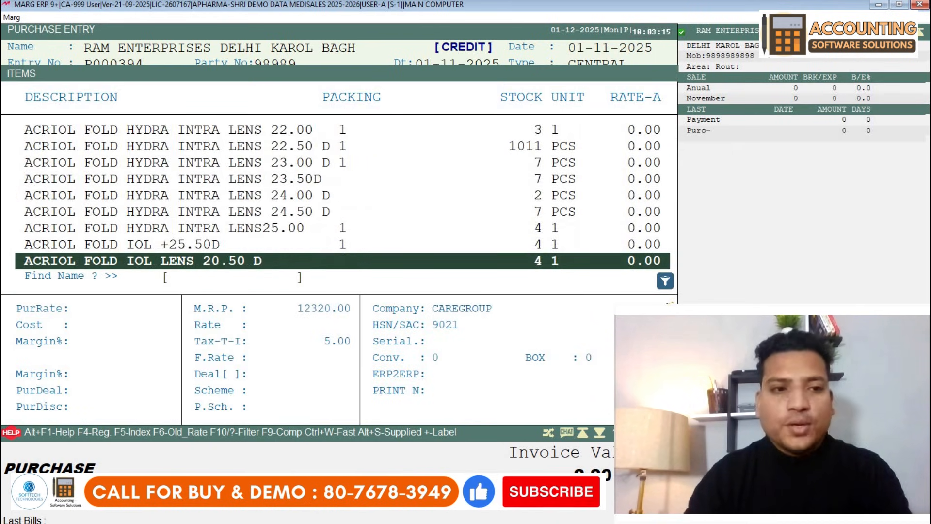
key("Down")
key("Down")
key("Down")
key("Down")
key("Down")
key("Down")
key("Down")
key("Down")
key("Down")
key("Down")
key("Down")
key("Down")
key("Down")
key("Down")
key("Down")
key("Down")
key("Down")
key("Down")
key("Down")
key("Down")
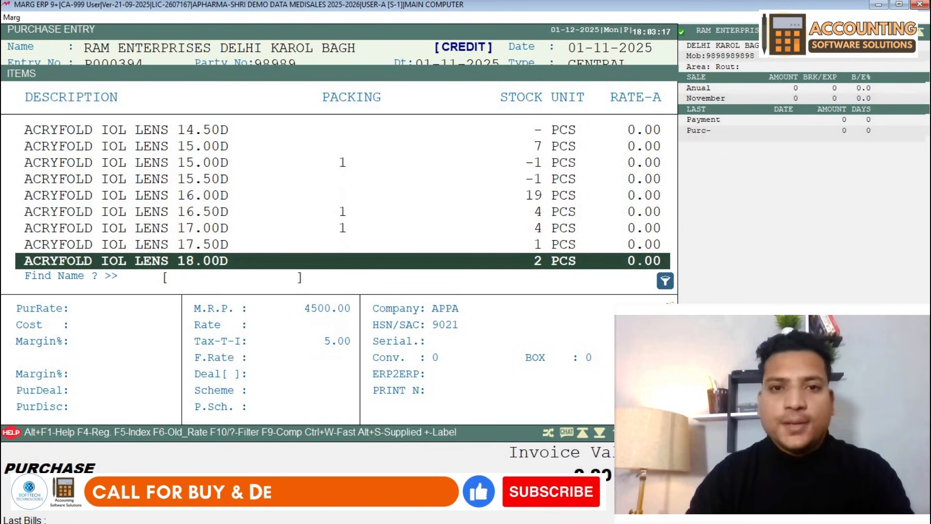
key("Up")
key("Up")
key("Up")
key("Up")
key("Up")
key("Up")
key("Up")
key("Up")
key("Up")
key("Up")
key("Up")
key("Up")
key("Up")
key("Up")
key("Up")
key("Up")
key("Up")
key("Up")
key("Up")
key("Up")
key("Up")
key("Up")
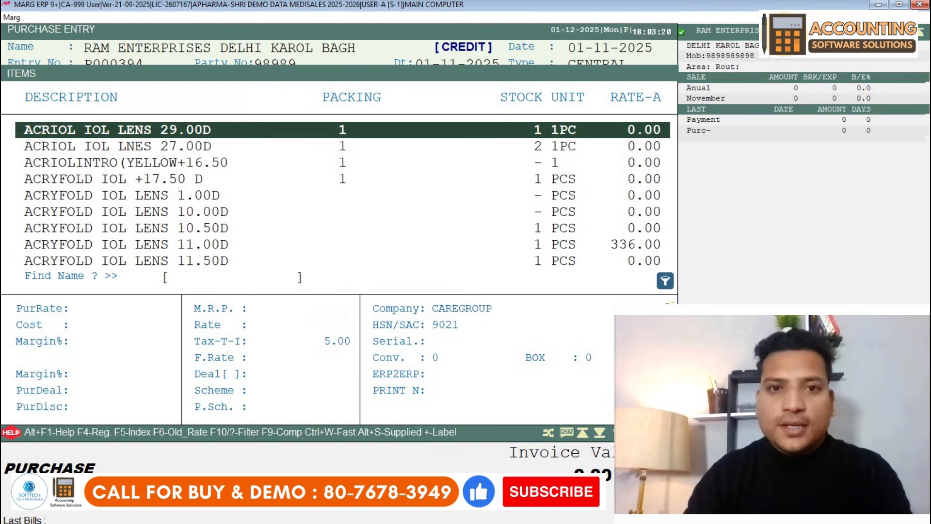
key("Down")
key("Down")
key("Down")
key("Down")
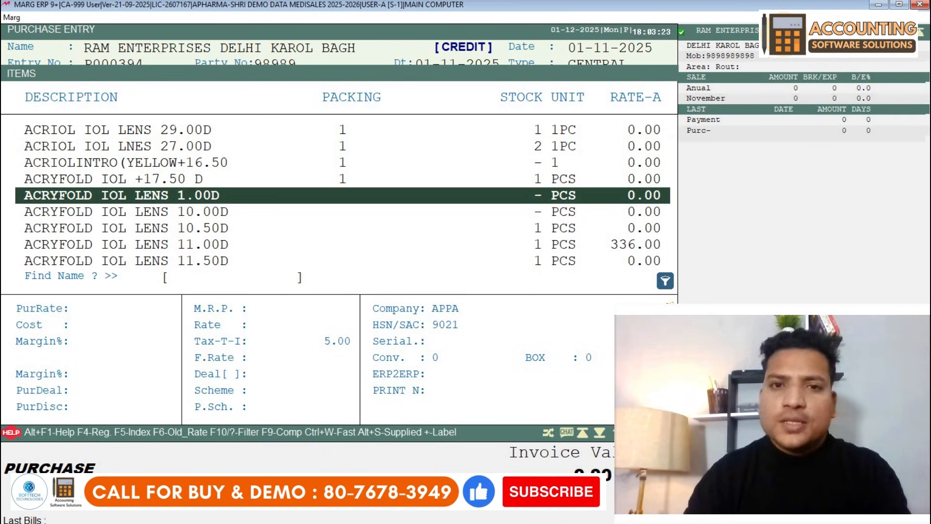
- Start a new product named CRO CROCIN 24MG with packing 1*10
key("F2")
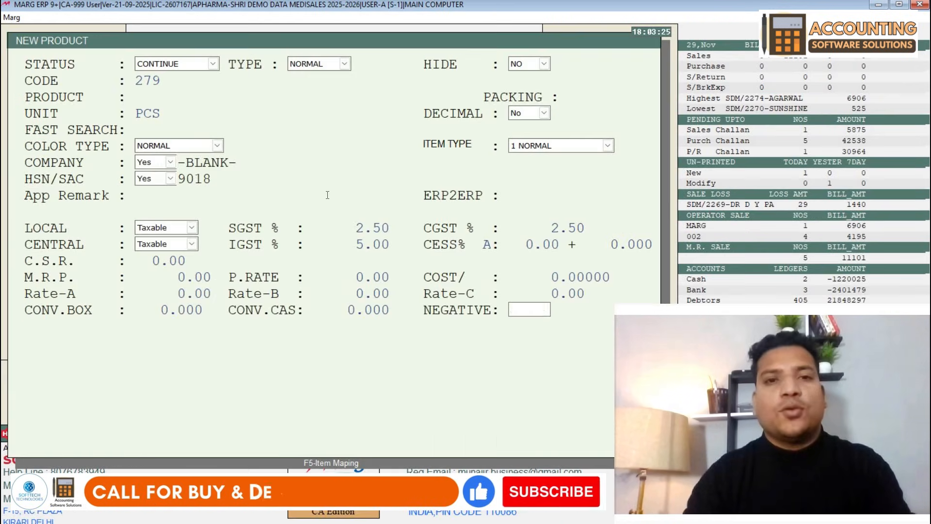
key("Return")
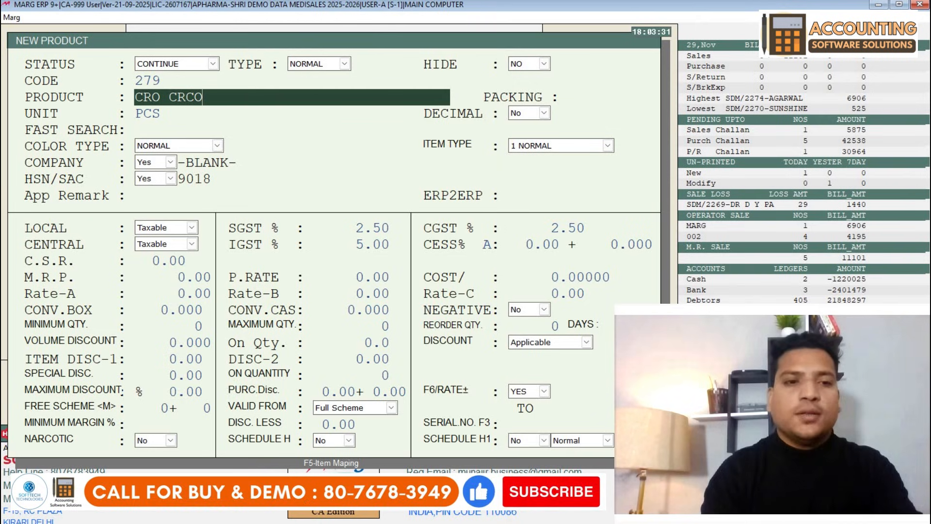
key("BackSpace")
key("BackSpace")
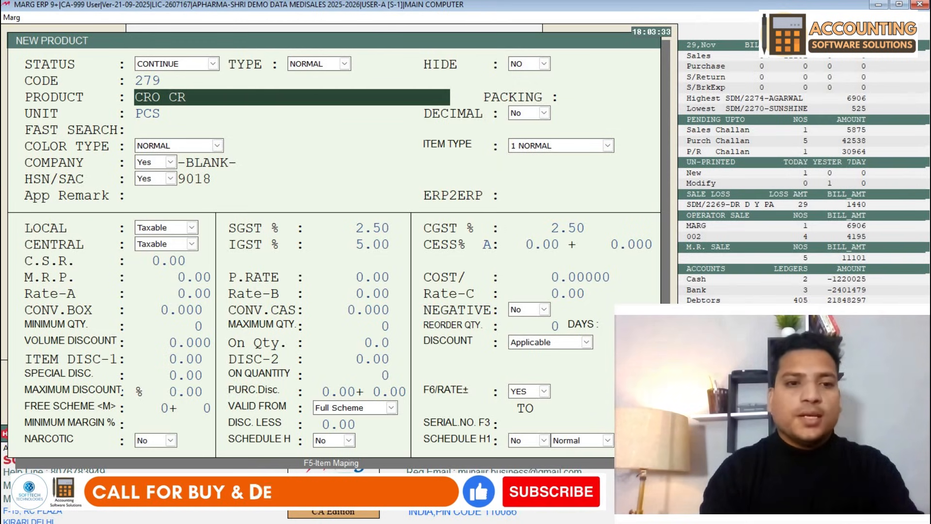
type("OCIN 24")
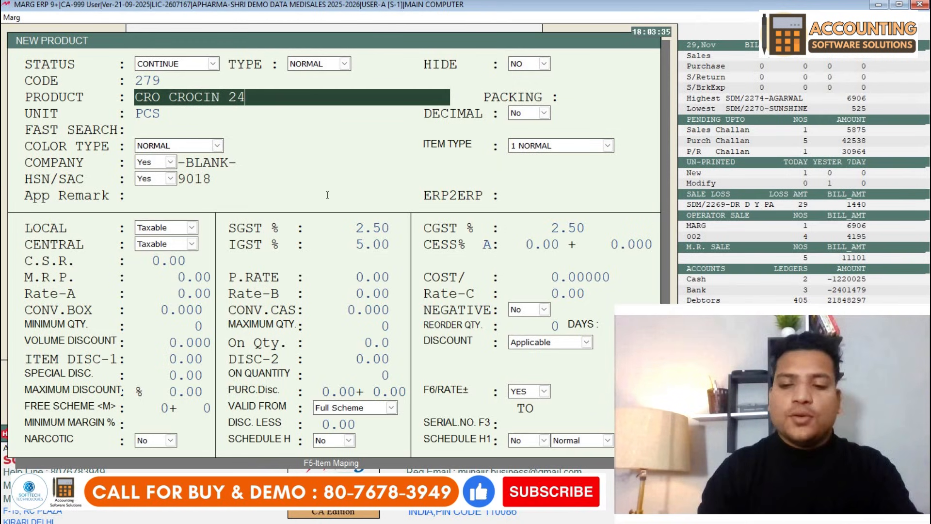
type("MG")
key("Return")
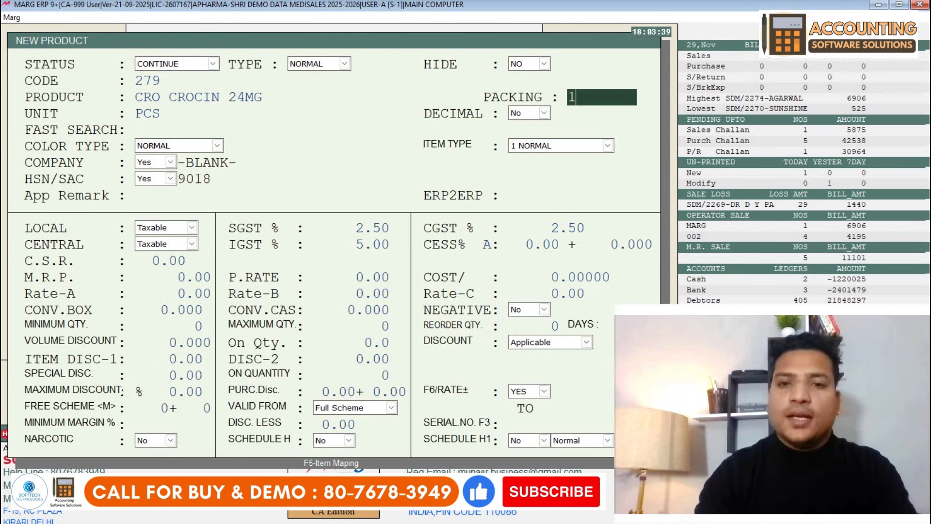
type("*10")
key("Return")
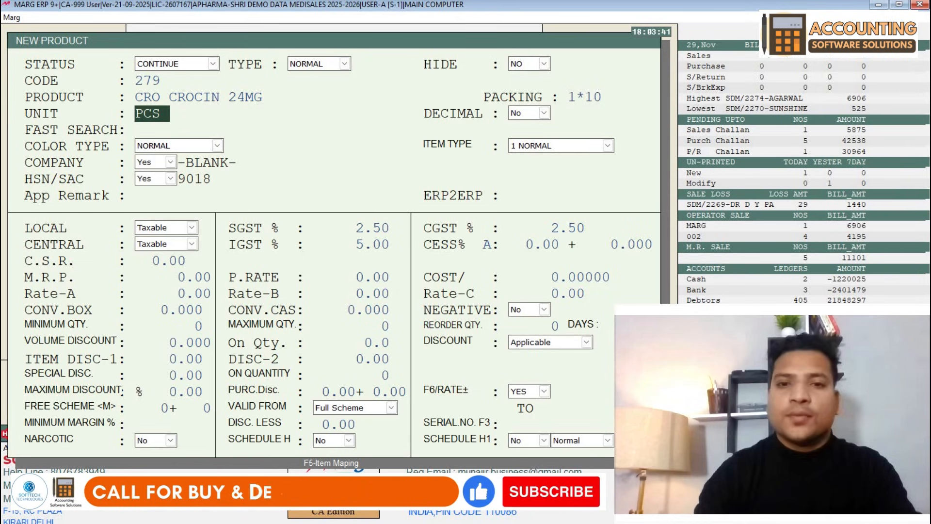
- Keep unit PCS and default company, and set HSN/SAC to Yes
key("Return")
key("Return")
key("Return")
key("Return")
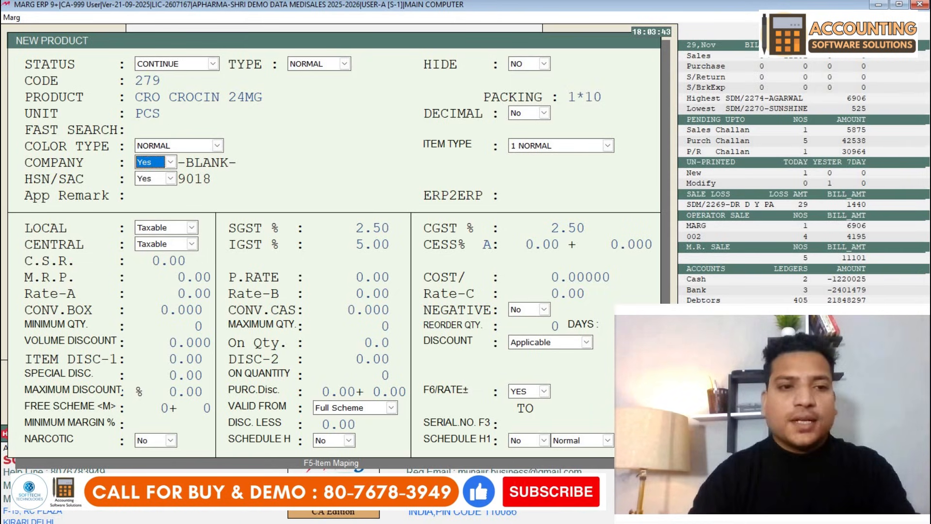
key("Return")
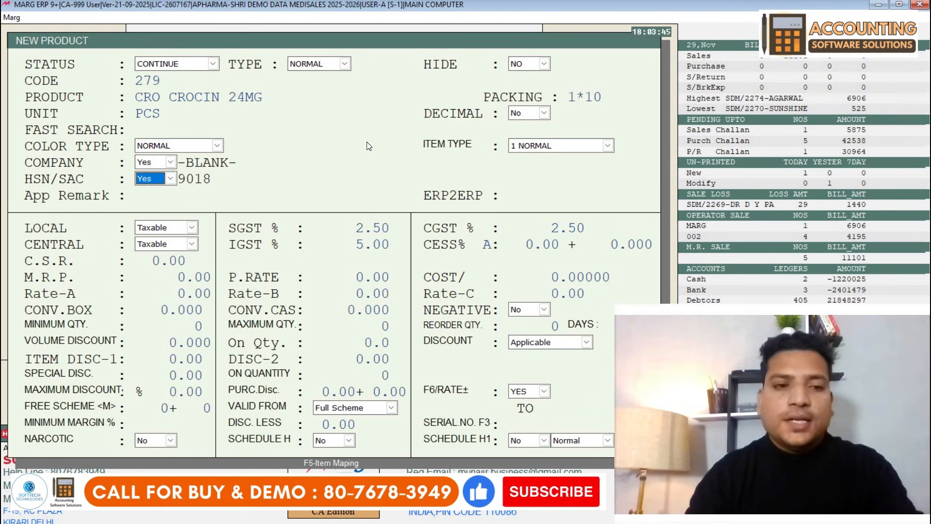
left_click(152, 182)
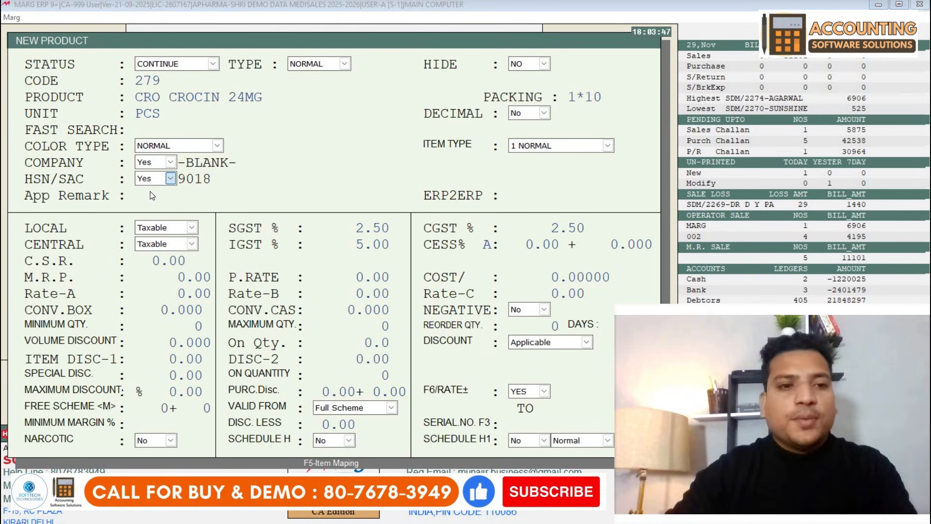
left_click(150, 194)
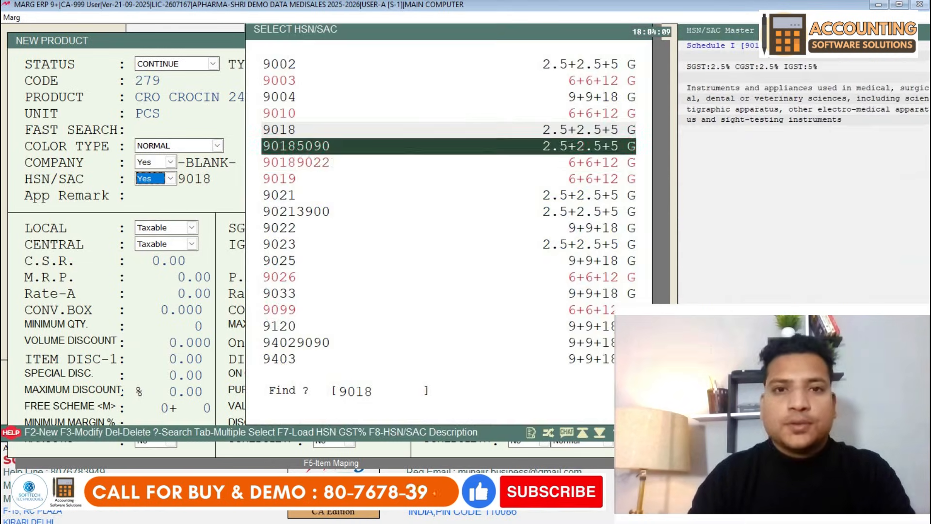
- Add a new HSN/SAC code 1245 to the HSN list
key("Down")
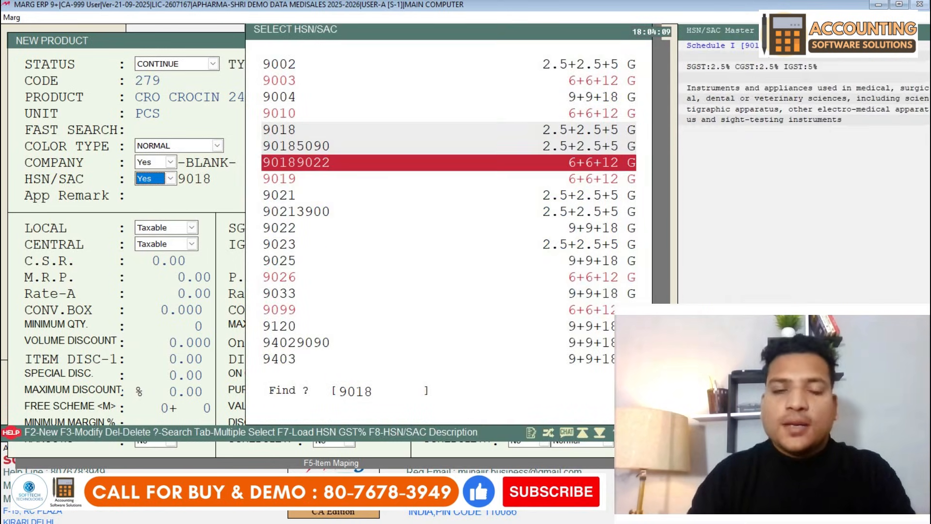
key("Down")
key("Down")
key("Down")
key("Down")
key("Down")
key("Down")
key("Down")
key("Down")
key("Down")
key("Down")
key("Down")
key("Down")
key("Down")
key("Down")
key("Up")
key("Up")
key("Up")
key("Up")
key("Up")
key("Up")
key("Up")
key("Up")
key("Up")
key("Up")
key("Up")
key("Up")
key("Up")
key("Up")
key("Up")
key("Up")
key("Up")
key("Up")
key("Up")
key("Up")
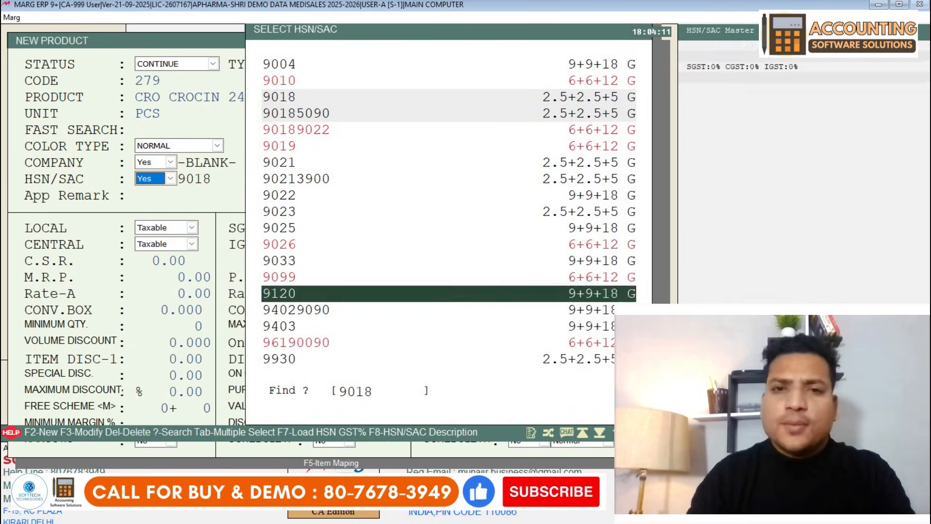
key("Up")
key("Up")
key("Up")
key("Up")
key("Up")
key("Up")
key("Up")
key("Up")
key("Up")
key("Up")
key("Up")
key("Up")
key("Up")
key("Up")
key("Up")
key("Up")
key("Up")
key("Up")
key("Up")
key("Up")
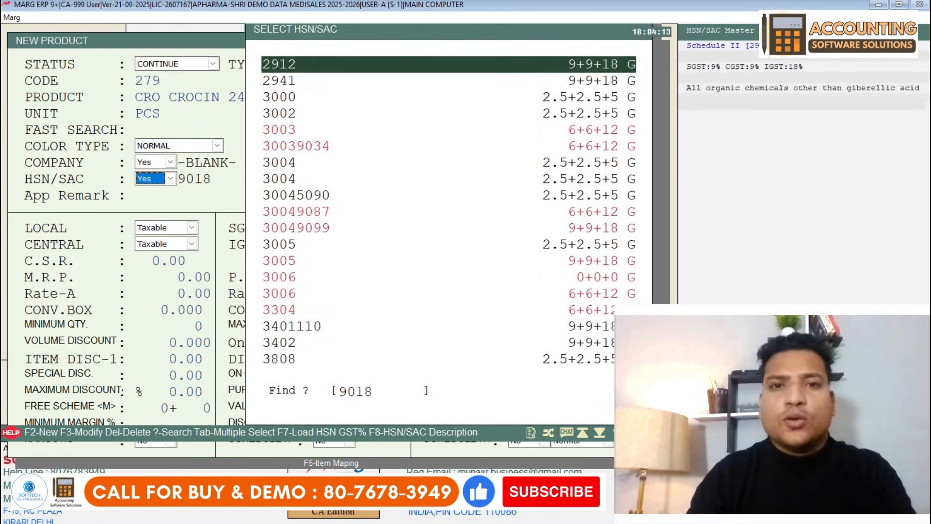
key("F2")
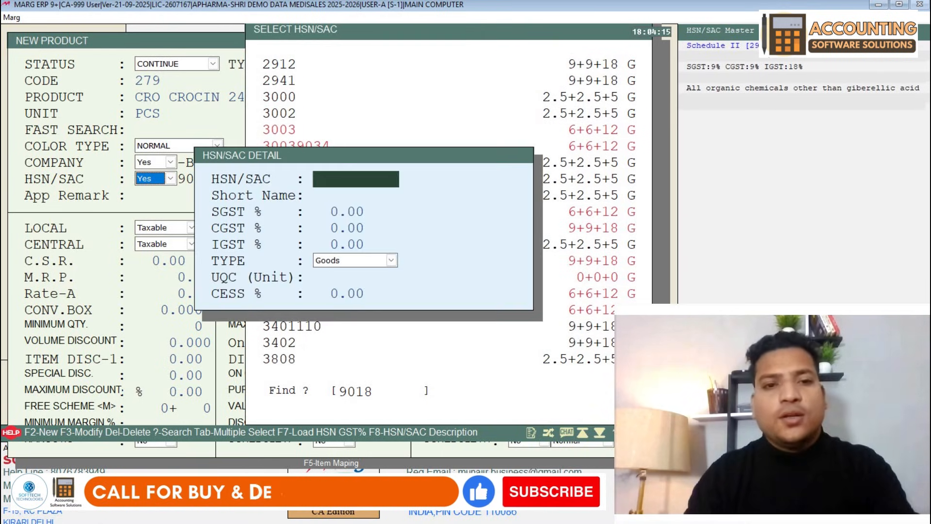
type("1245")
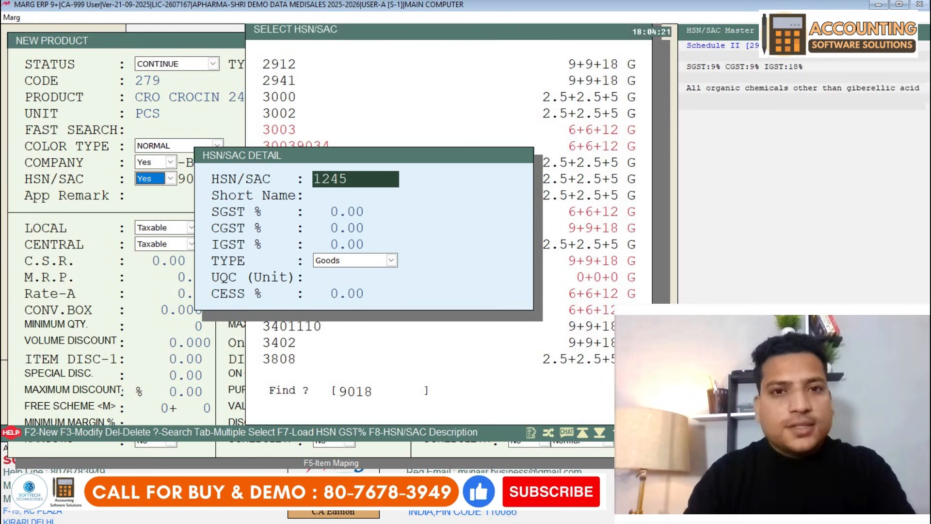
key("Page_Down")
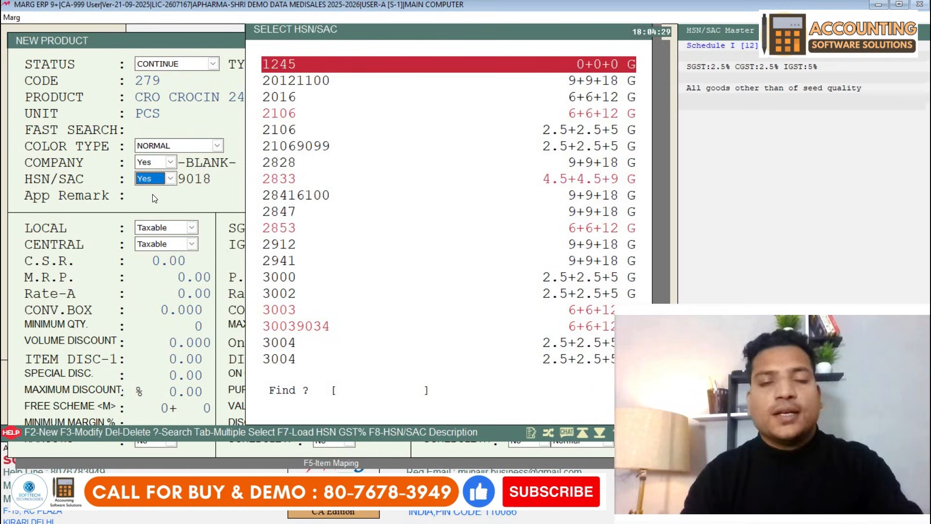
- Set HSN 1245 to SGST 2.5 (CGST 2.5, IGST 5) and assign it to the product
key("F3")
key("Return")
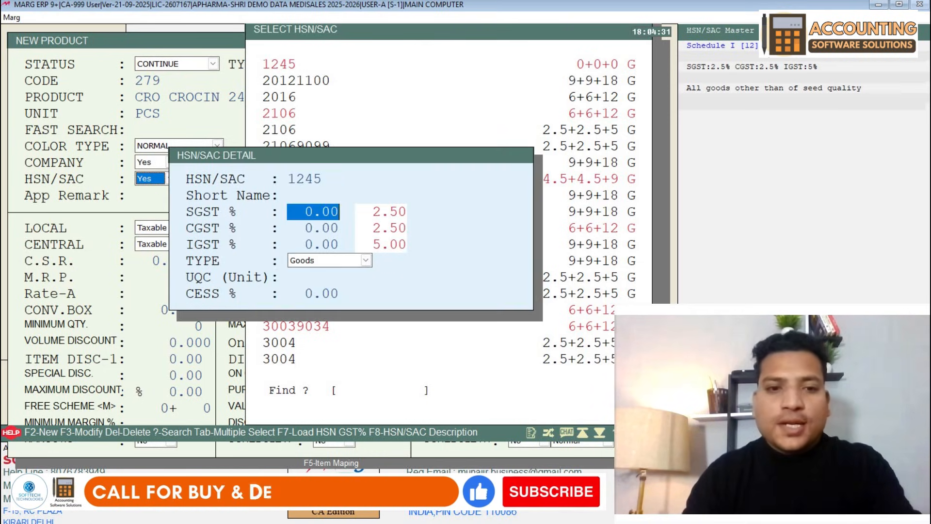
type("2.50")
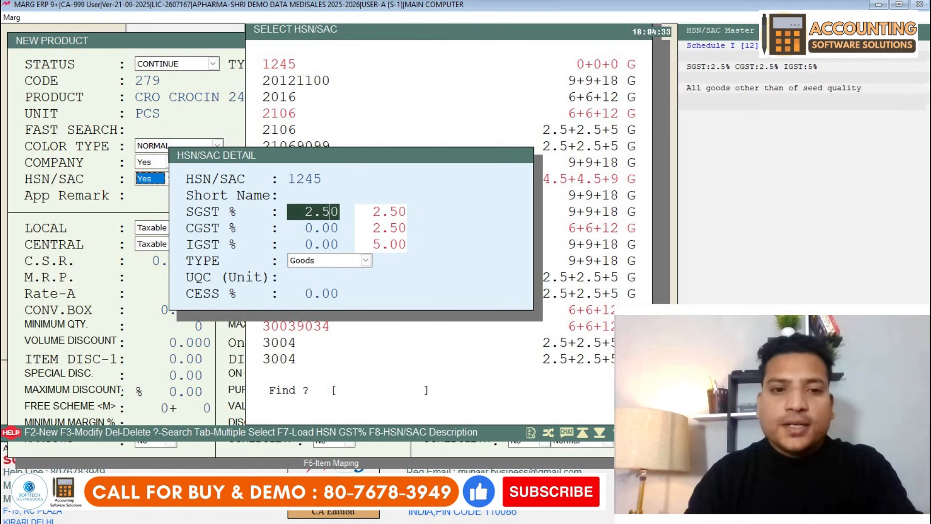
type("5")
key("Return")
key("Return")
key("Return")
key("Return")
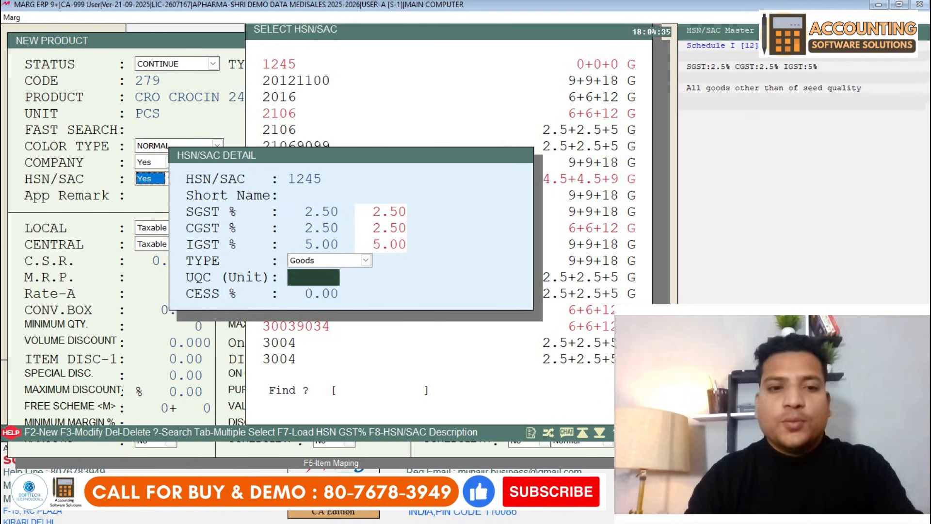
key("Return")
key("Return")
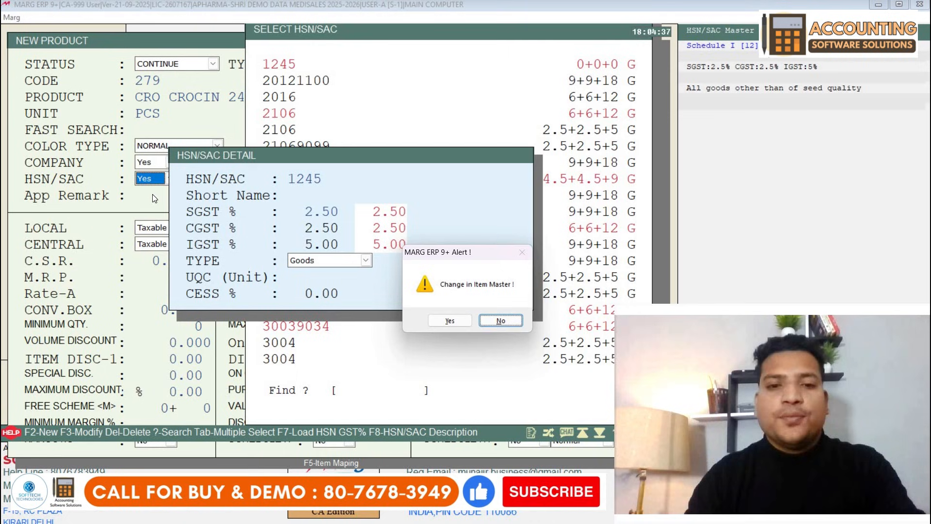
key("Return")
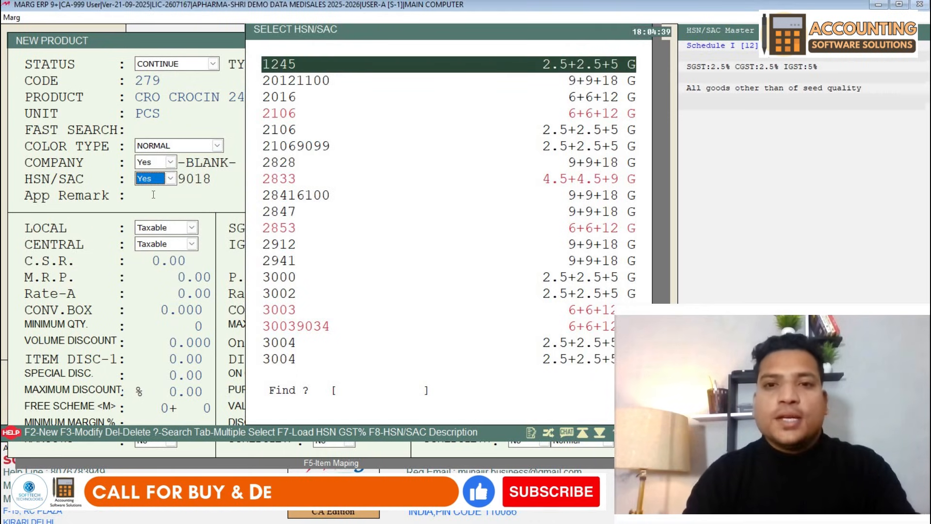
key("Return")
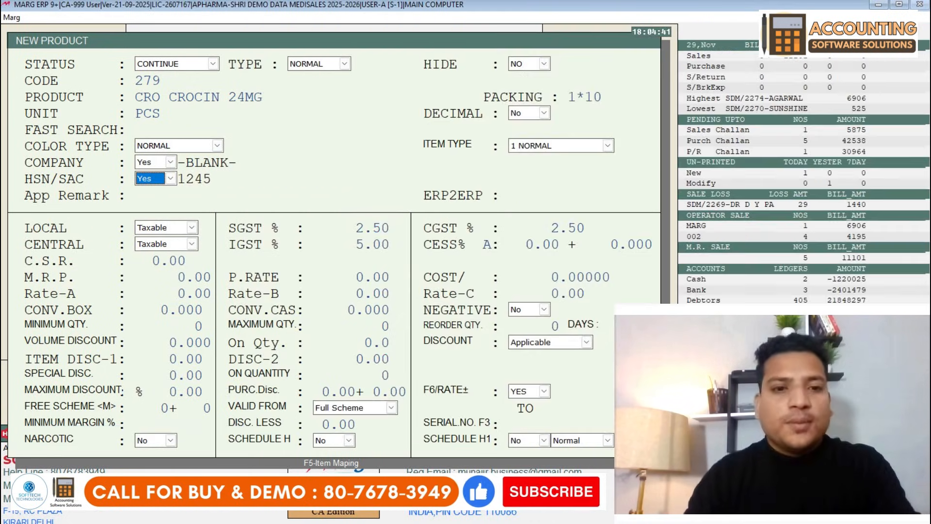
key("Return")
key("Return")
key("Return")
key("Return")
key("Return")
key("Return")
key("Return")
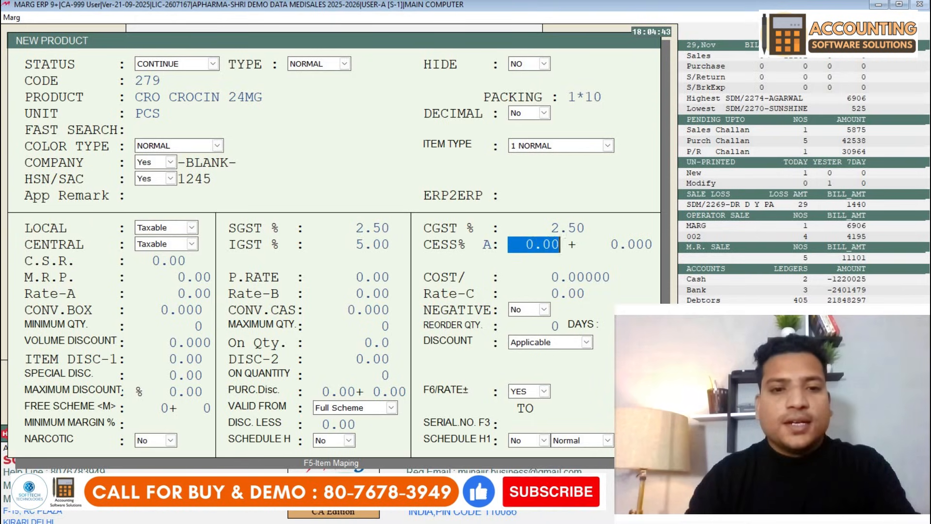
- Pass the price fields, save CRO CROCIN 24MG, and close the blank product form
key("Return")
key("Return")
key("Return")
key("Up")
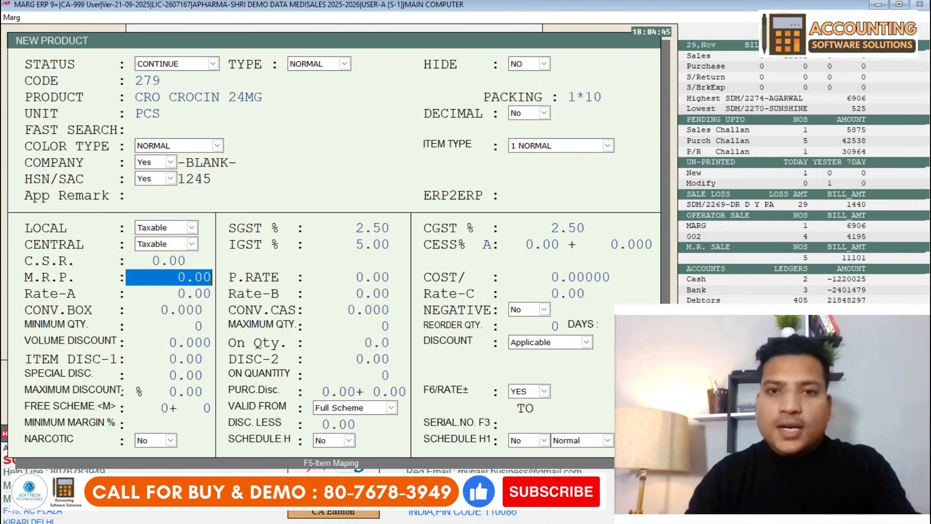
key("Return")
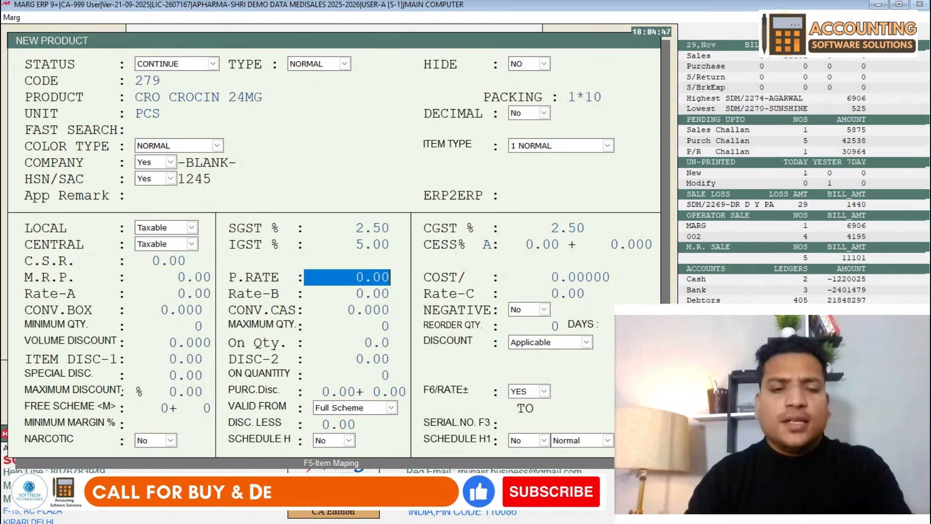
key("Escape")
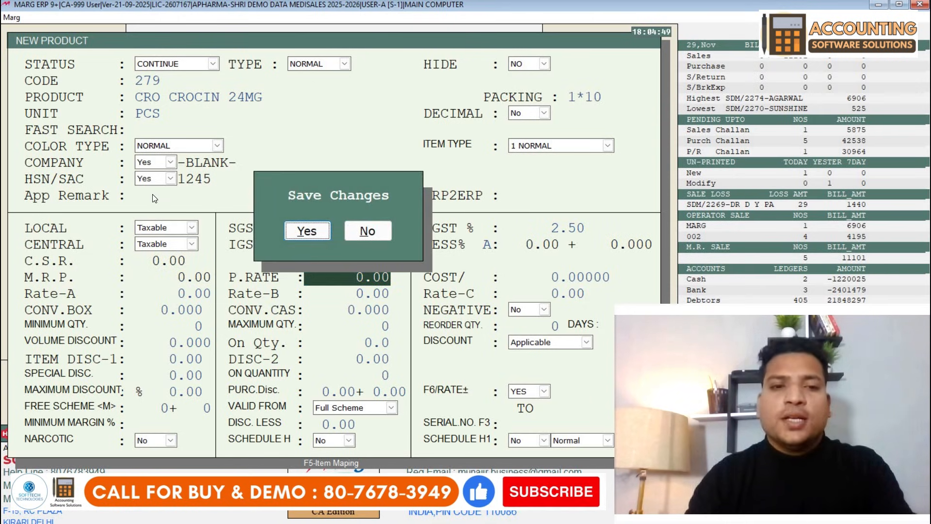
key("Return")
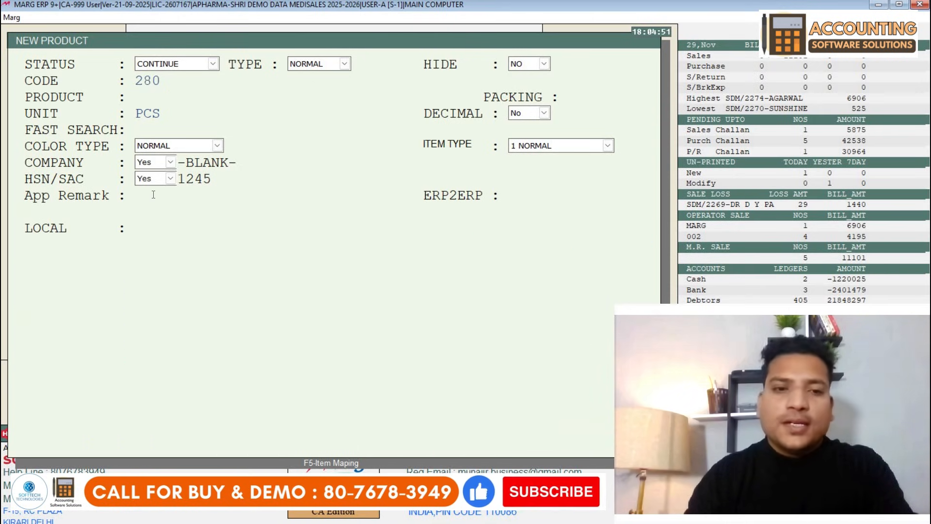
key("Escape")
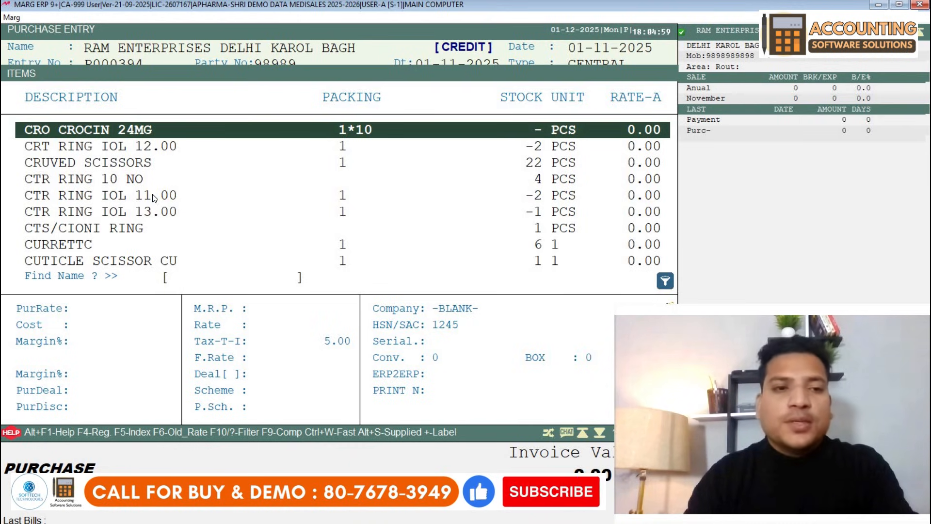
- Add CRO CROCIN 24MG with batch UYTU765 and expiry 2/2028
key("Return")
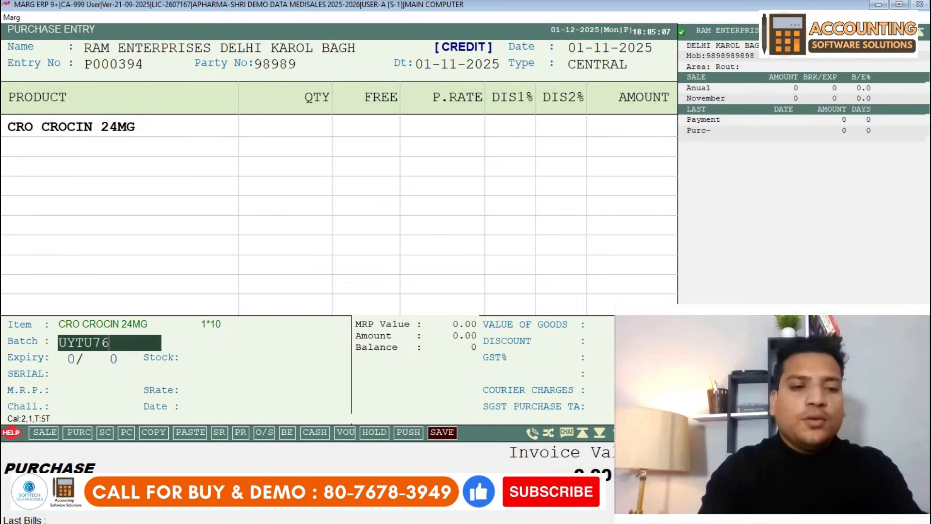
key("Return")
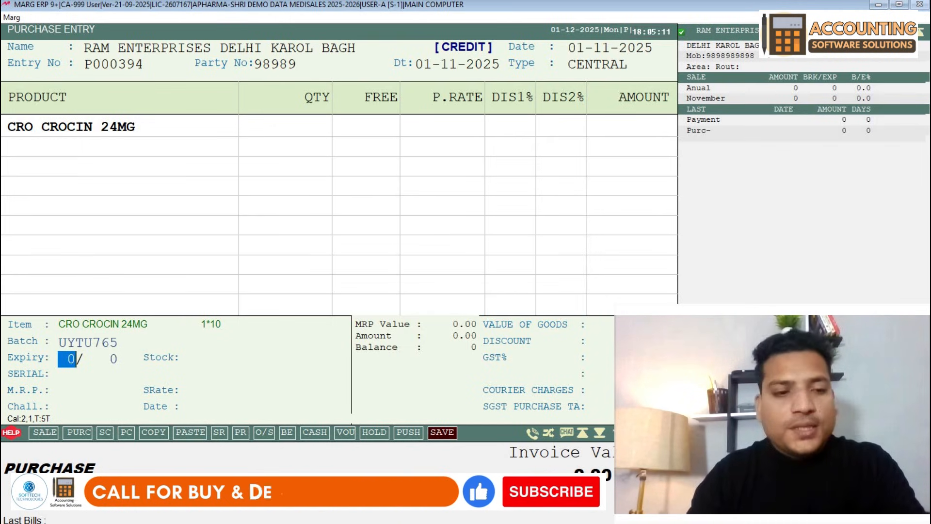
type("2")
key("Return")
type("20")
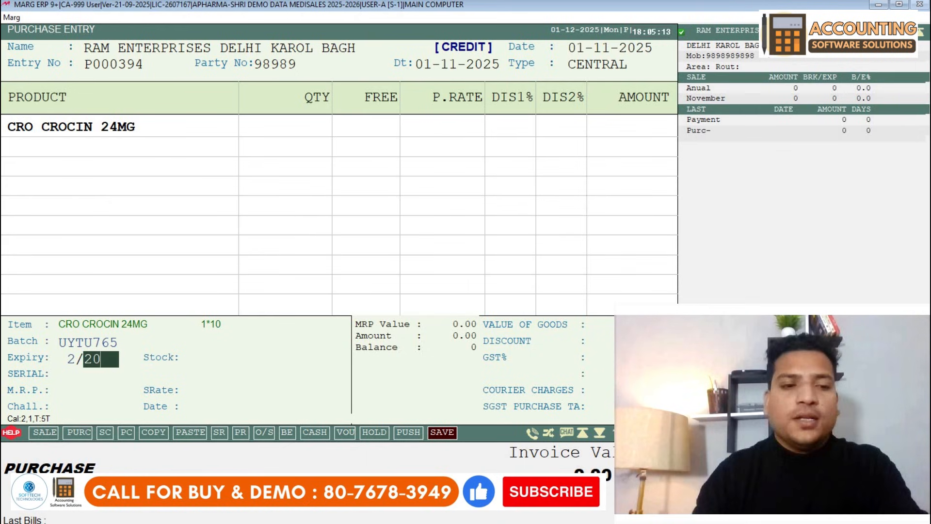
type("28")
key("Return")
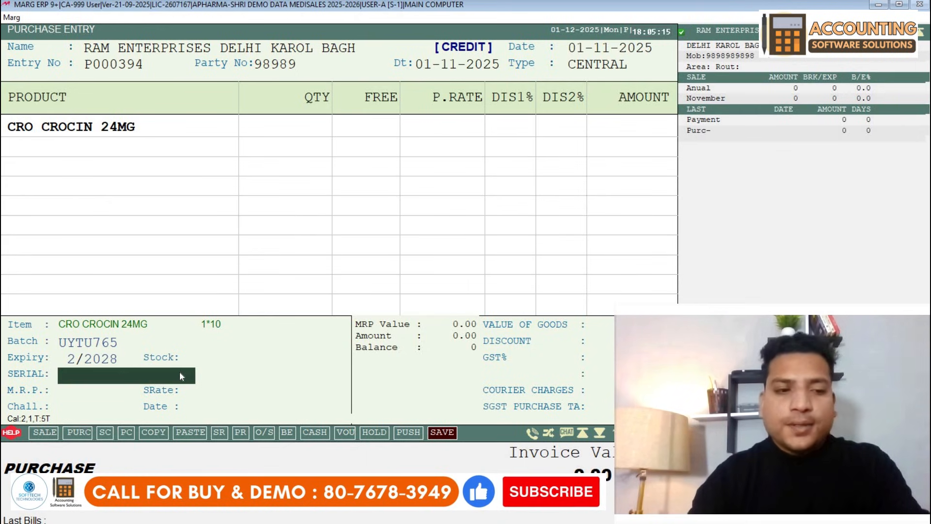
key("Return")
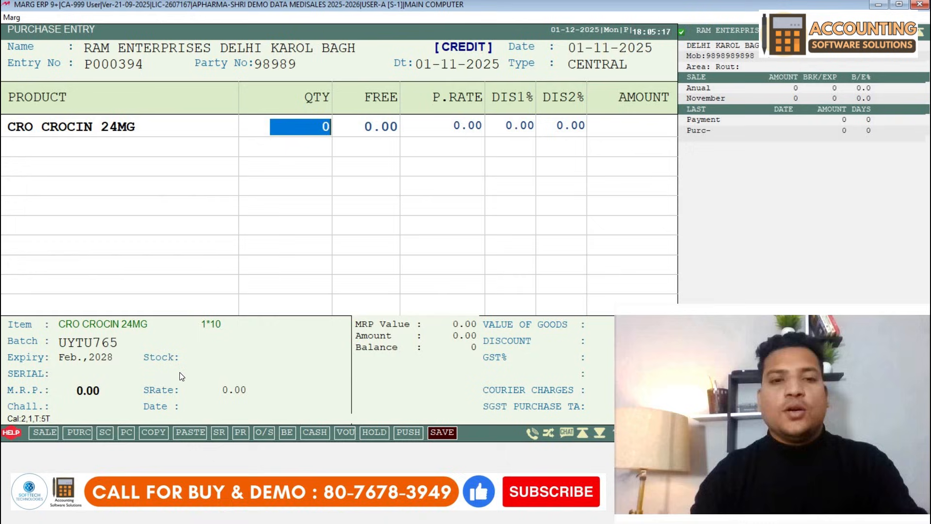
- Enter quantity 65 at purchase rate 78.56, leaving both discounts at zero
type("6")
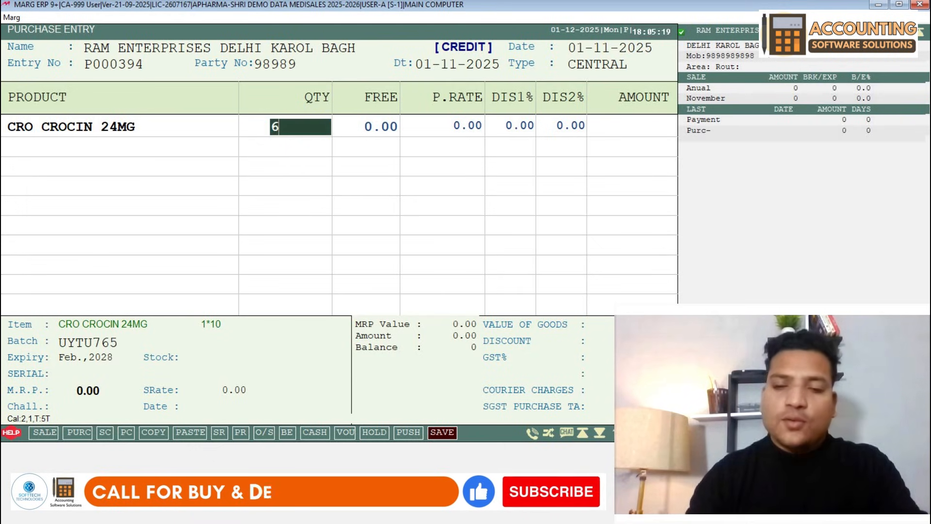
type("5")
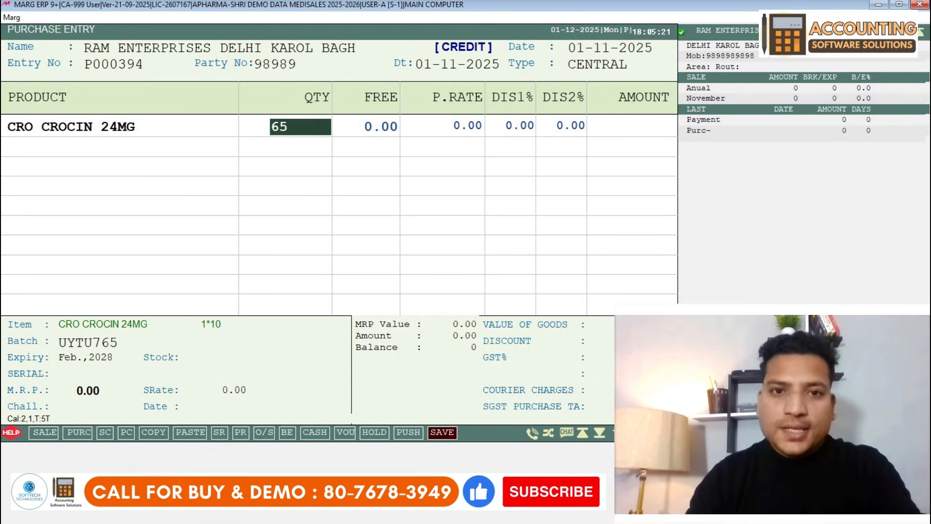
key("Return")
key("Return")
type("7")
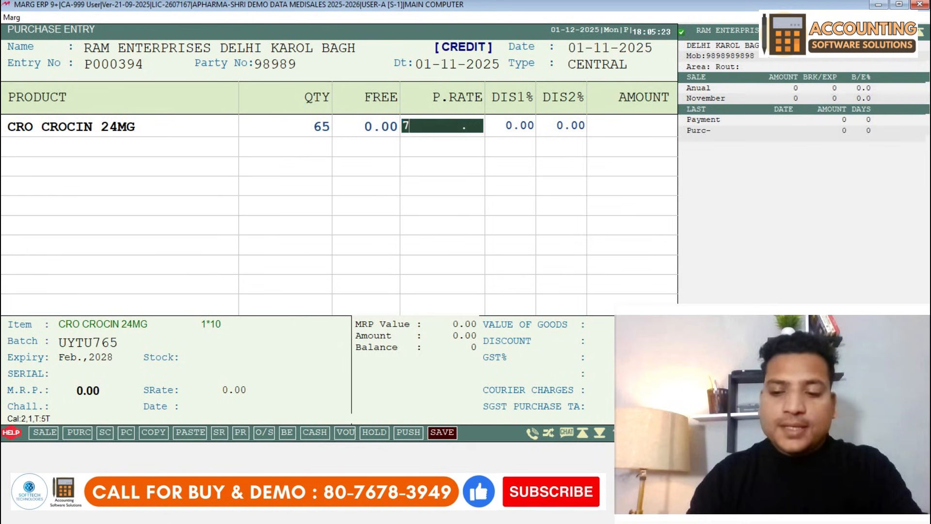
type("8.56")
key("Return")
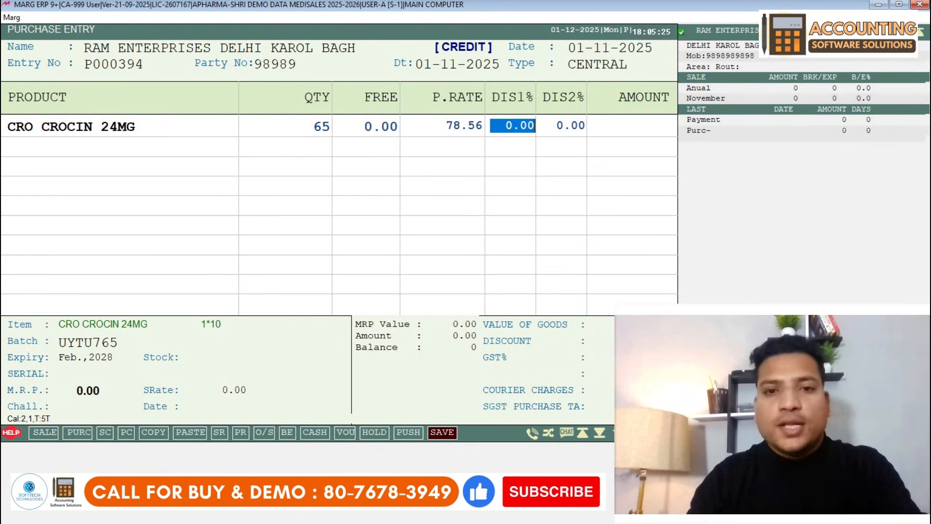
key("Return")
key("Return")
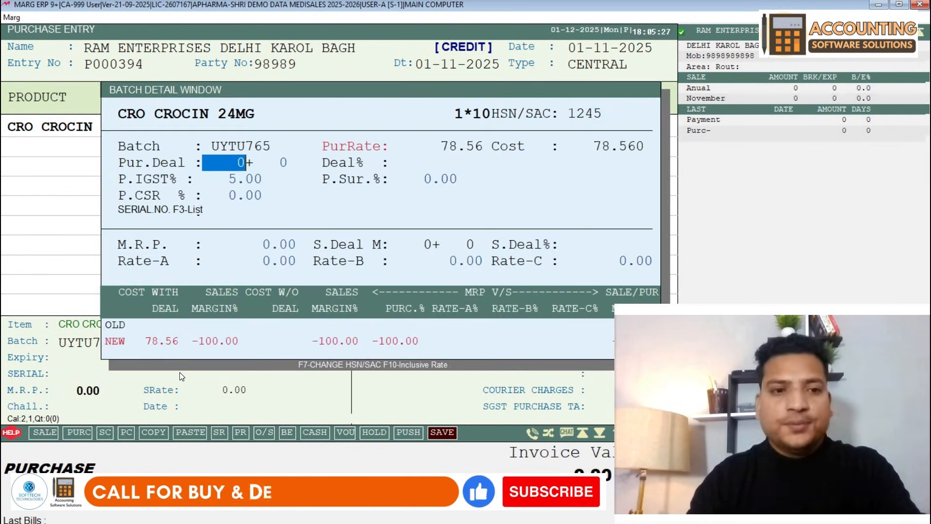
- Enter MRP 124 and Rate-A 115 for the CROCIN batch and commit the 5361.72 line
key("Return")
key("Return")
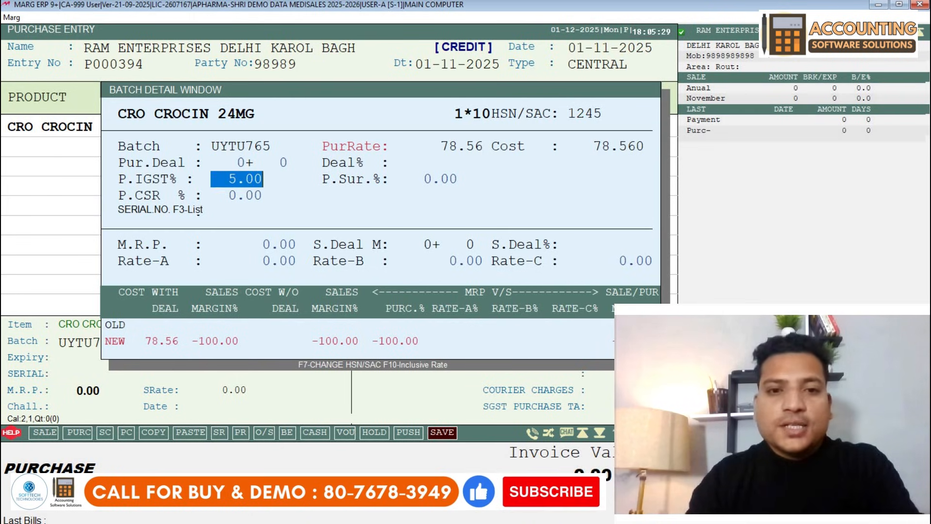
key("Return")
key("Return")
key("Return")
key("Return")
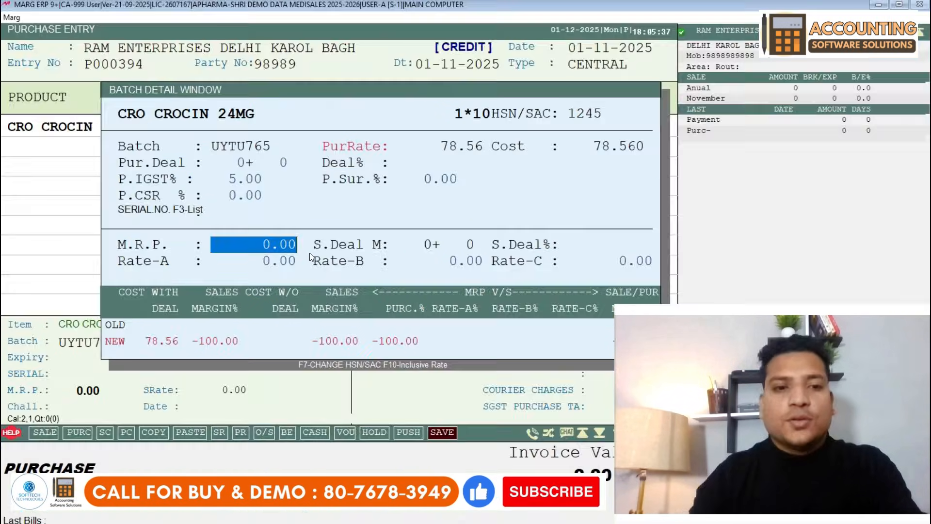
type("124")
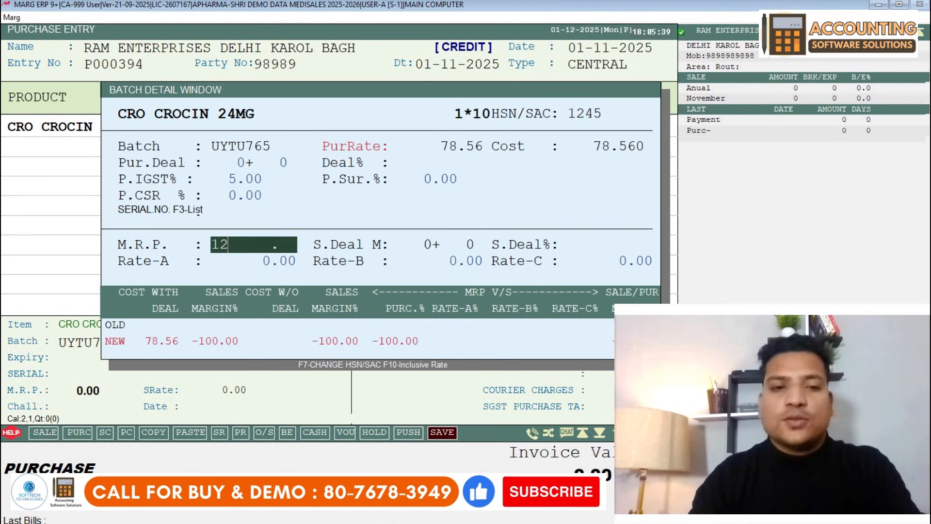
key("Return")
type("115")
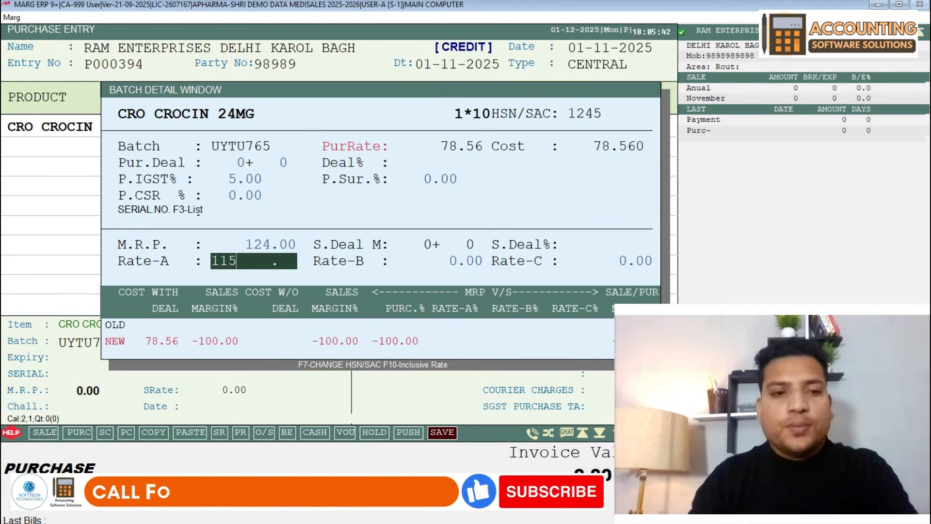
key("Return")
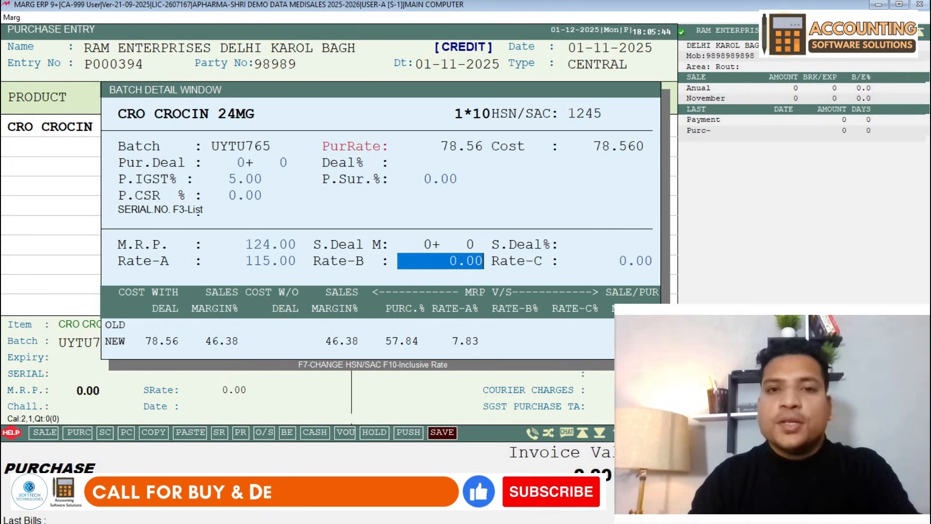
key("Return")
key("Return")
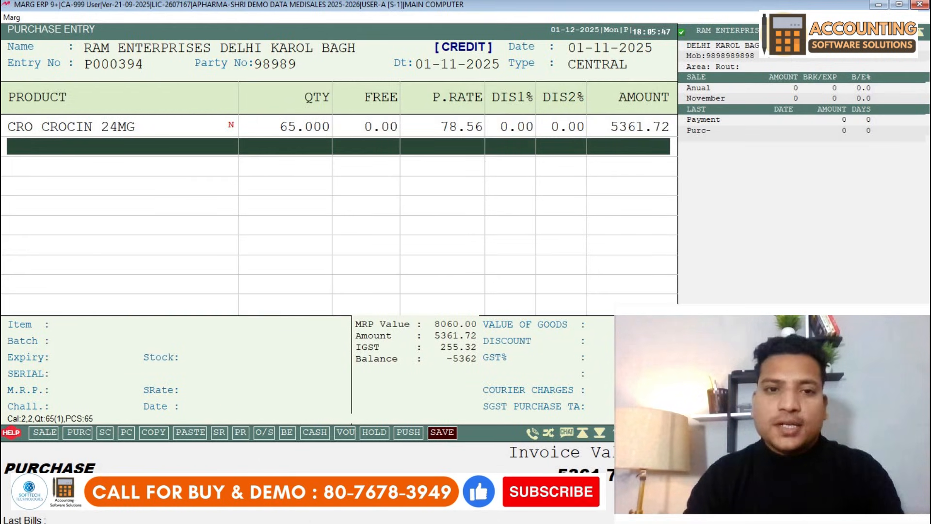
key("Return")
- Add CRESENT BLADE, batch MES/003, to the bill with quantity 5
key("Up")
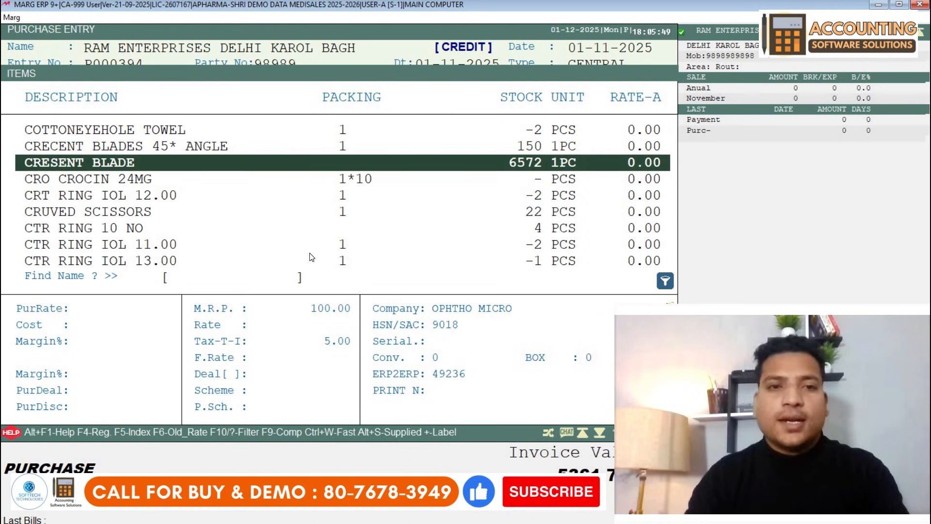
key("Return")
key("Return")
key("Return")
key("Return")
key("Return")
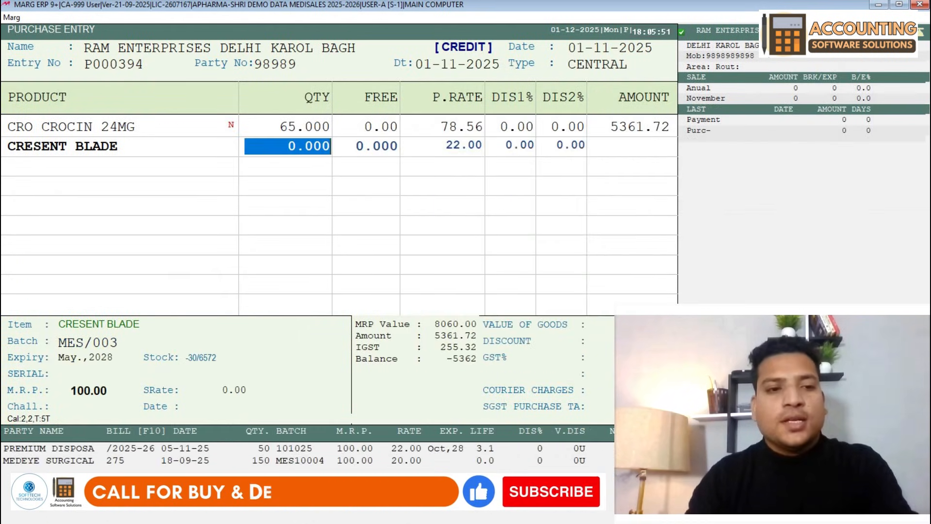
type("5")
key("Return")
key("Return")
key("Return")
key("Return")
key("Return")
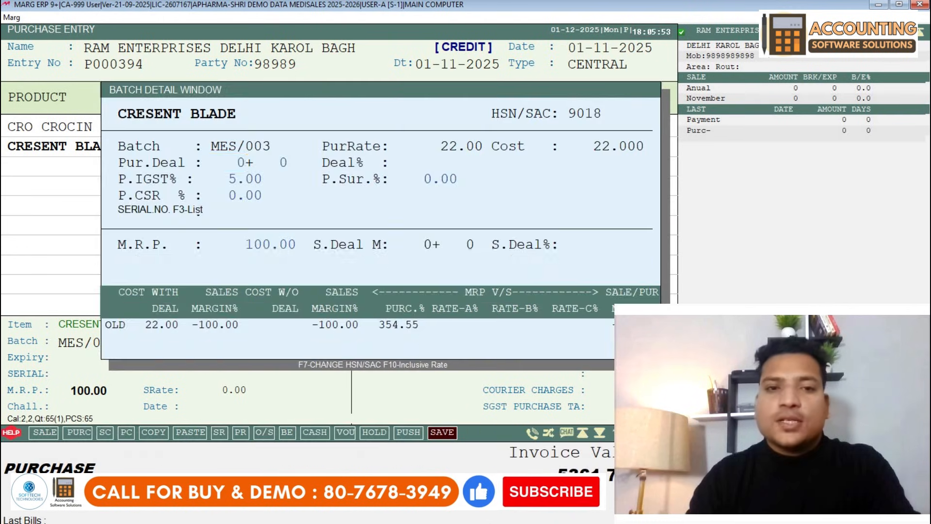
key("Escape")
key("Return")
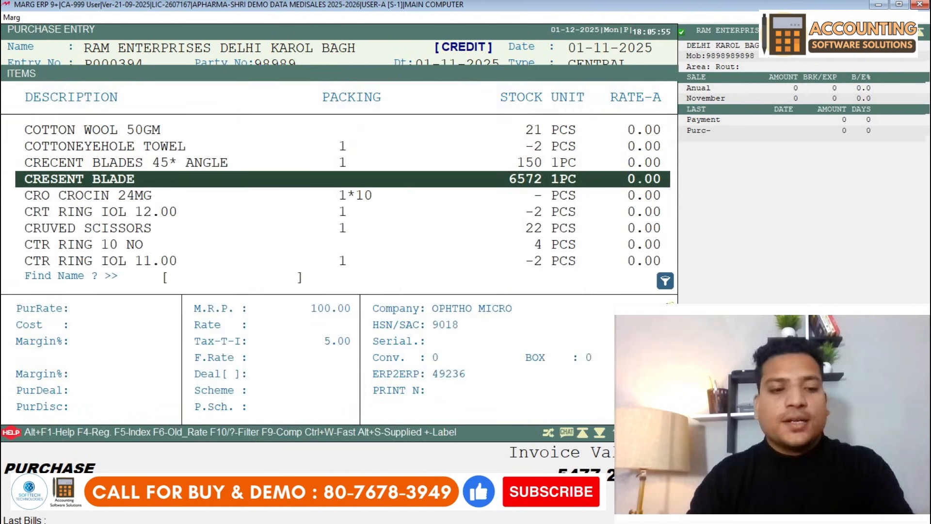
- Cancel the new-product and CRESENT BLADE product forms without saving, then close the item list
key("F2")
key("Escape")
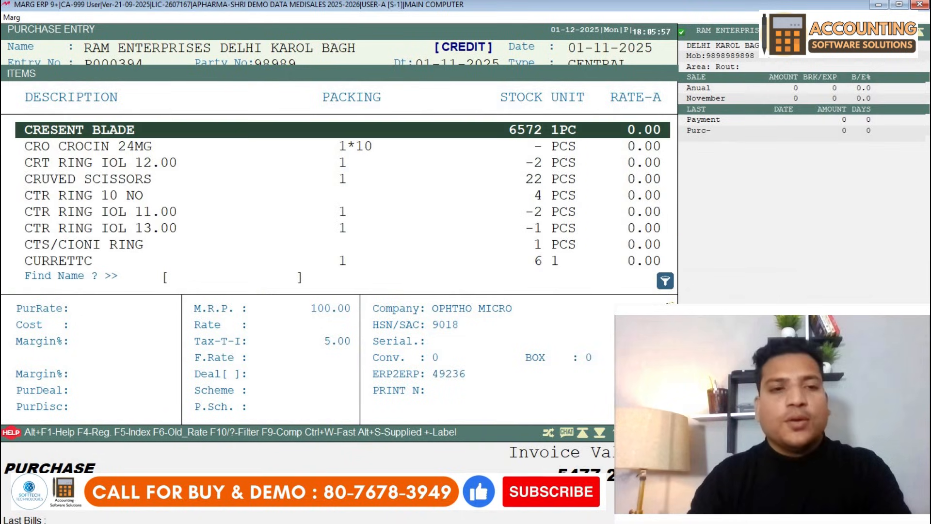
key("Up")
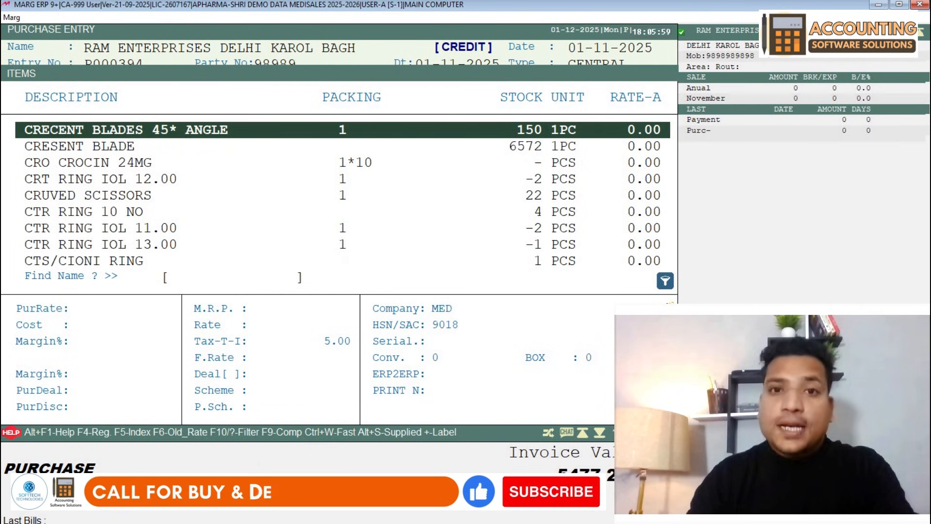
key("Down")
key("ctrl+Return")
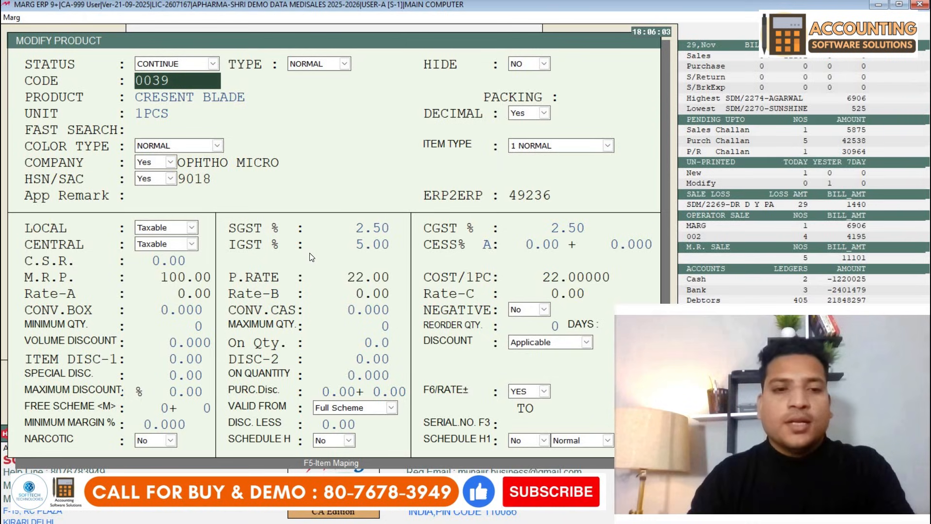
key("Escape")
key("y")
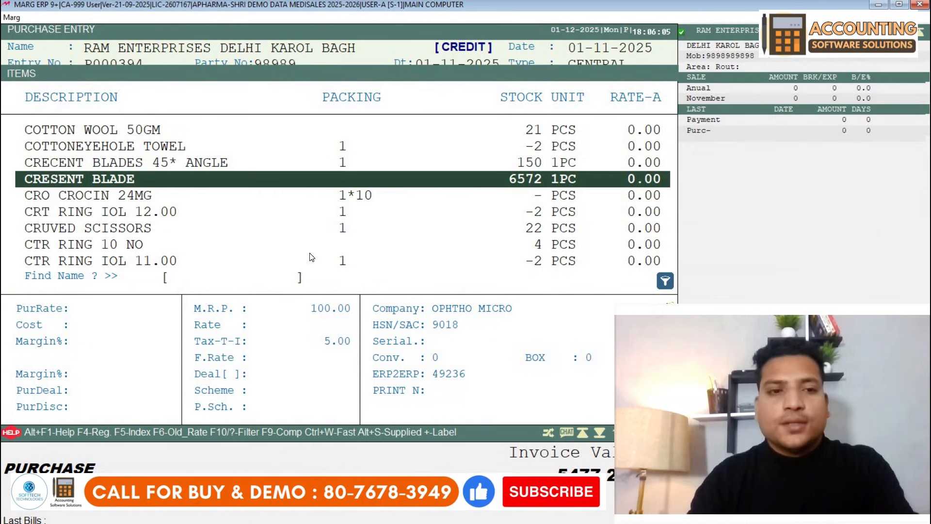
key("Escape")
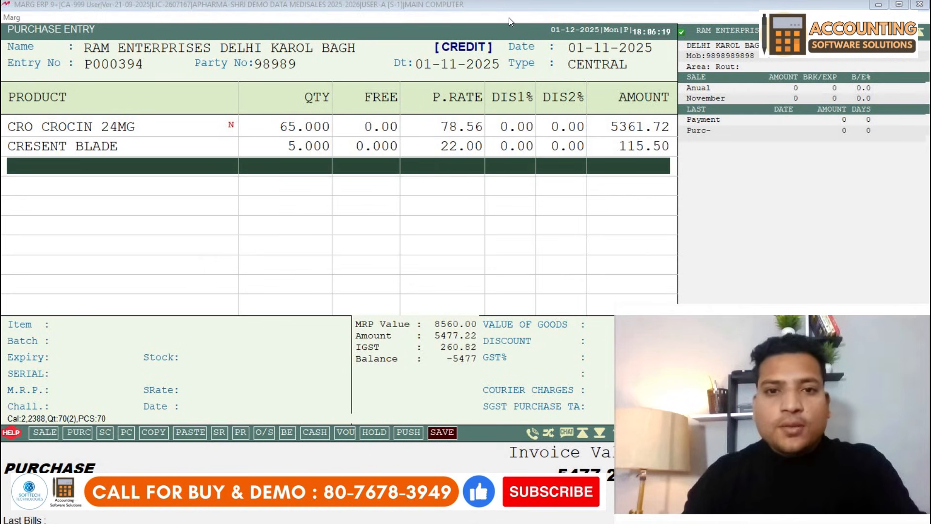
- Leave the bill discount at 0.00 and bring up save options for the 5477.22 bill
key("Escape")
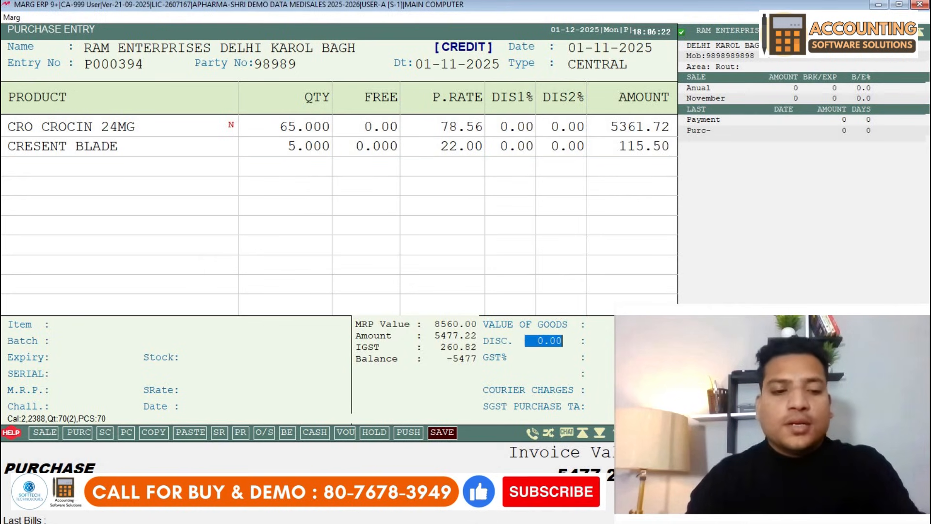
key("Escape")
left_click(453, 131)
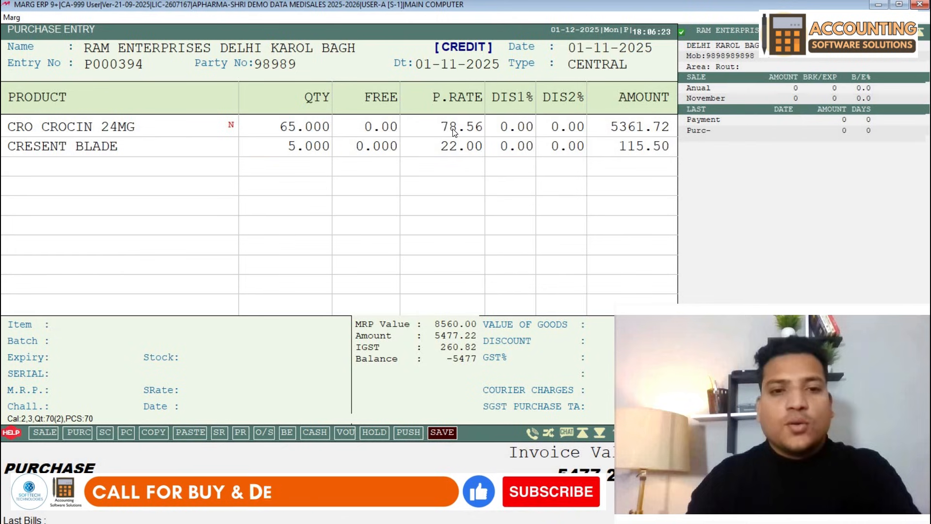
key("Escape")
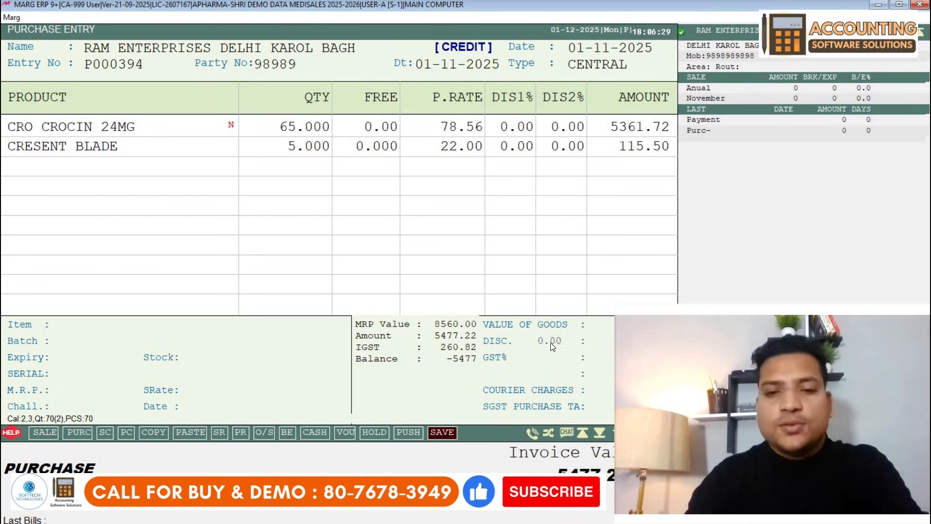
key("Return")
key("Return")
key("Return")
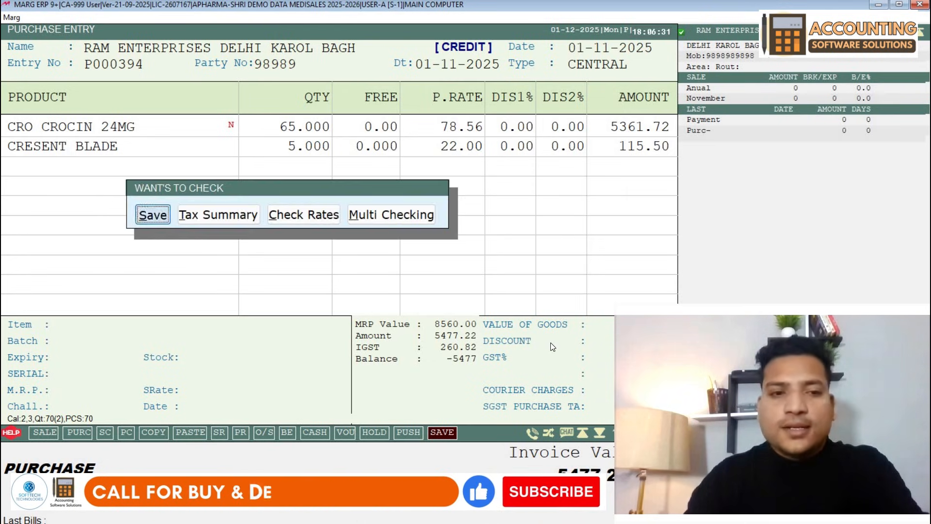
key("Return")
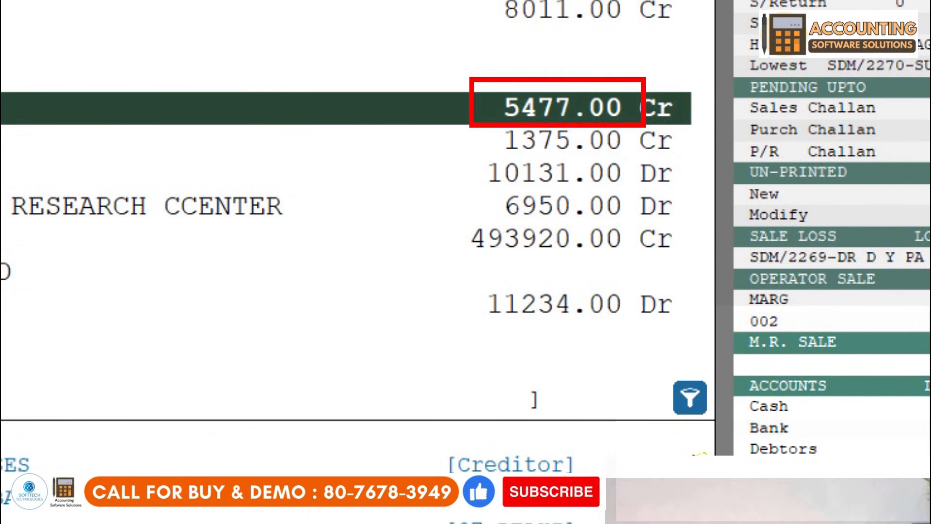
- Check RAM ENTERPRISES's balance in the ledger list, then close the list and the purchase entry
key("Down")
key("Up")
key("Up")
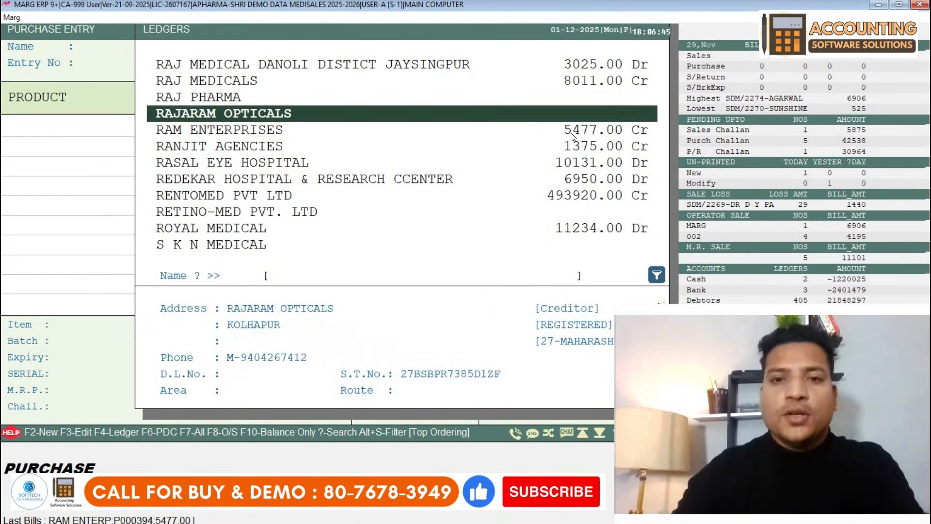
key("Down")
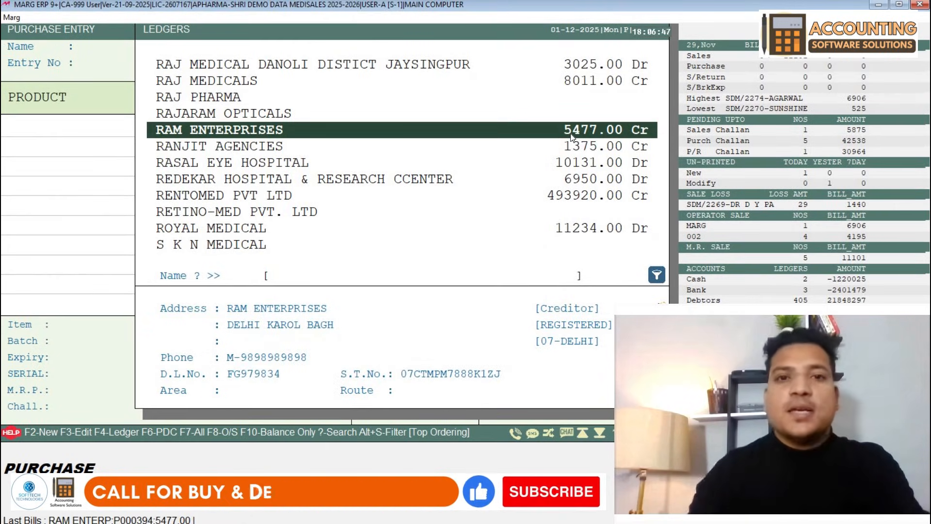
key("Escape")
key("Escape")
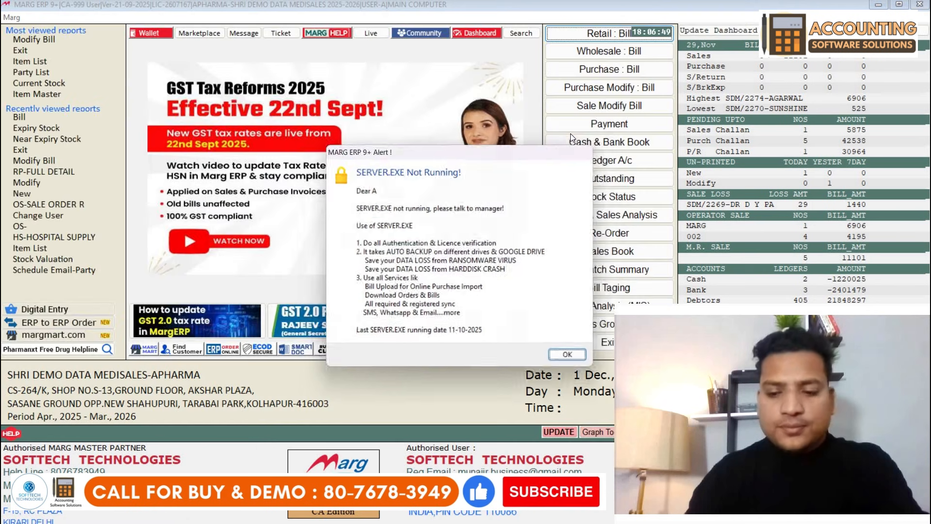
key("Escape")
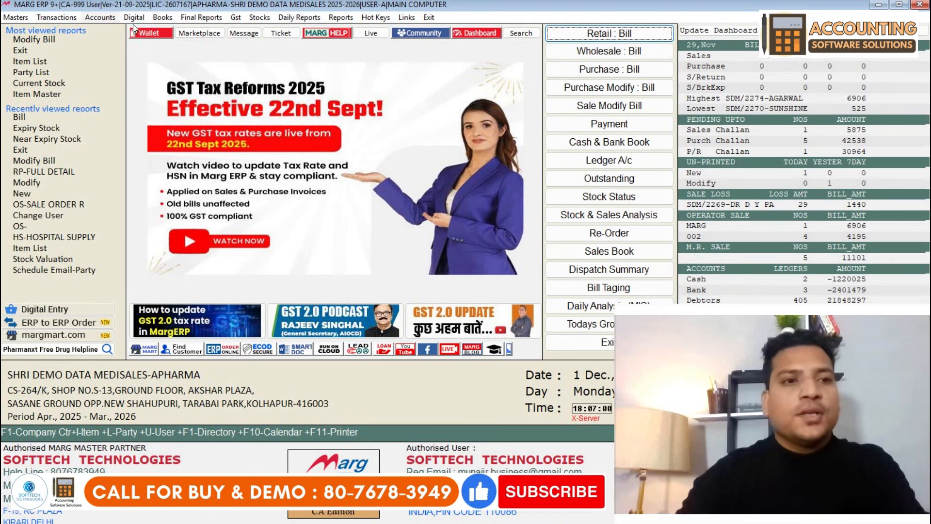
- Start a new payment voucher from the accounts menu
left_click(140, 37)
mouse_move(382, 69)
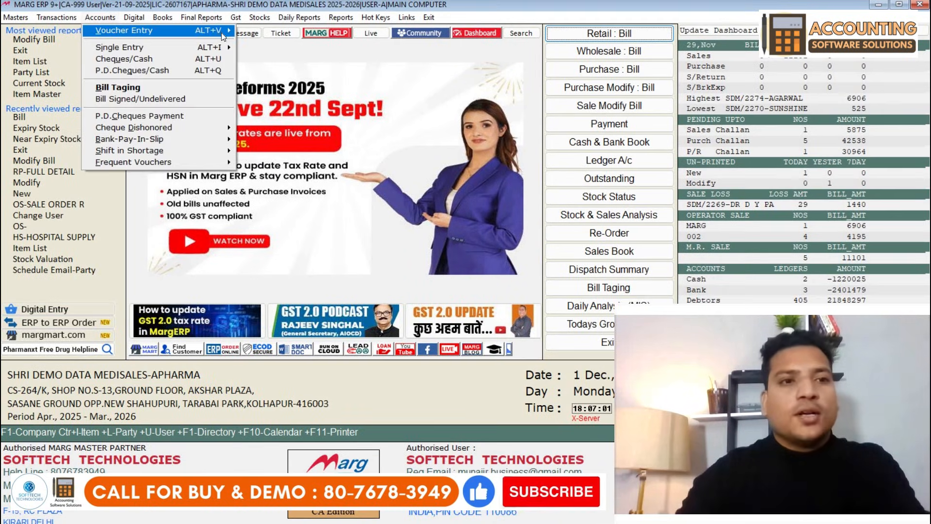
mouse_move(296, 42)
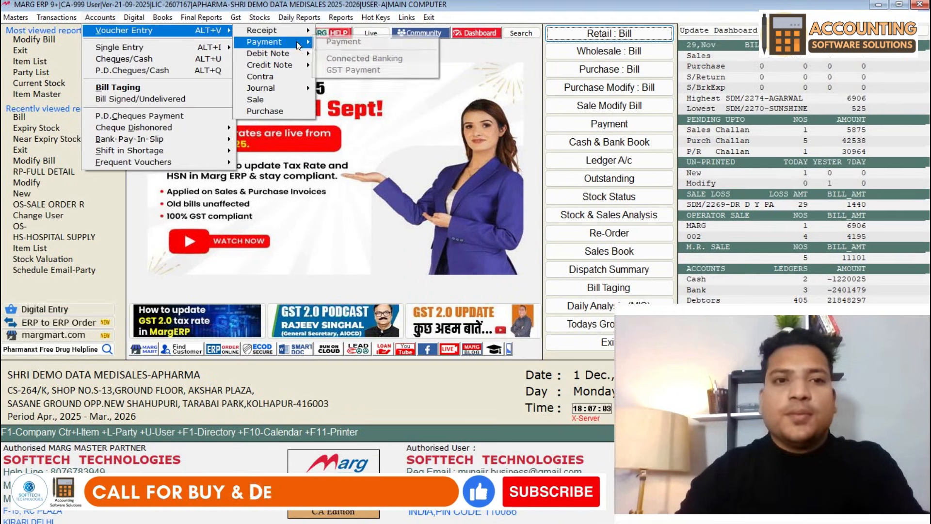
left_click(354, 45)
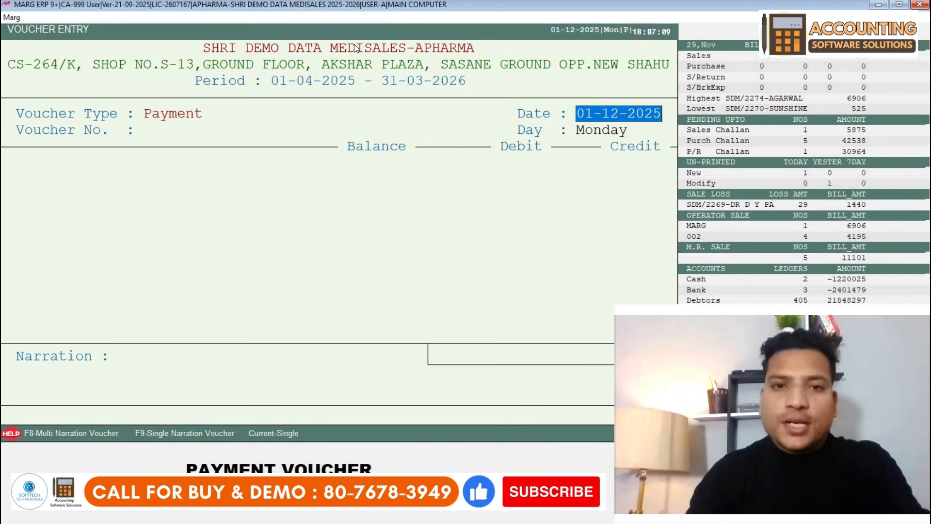
- Debit RAM ENTERPRISES 5000 and adjust it against pending invoice 98989
key("Return")
type("RAM")
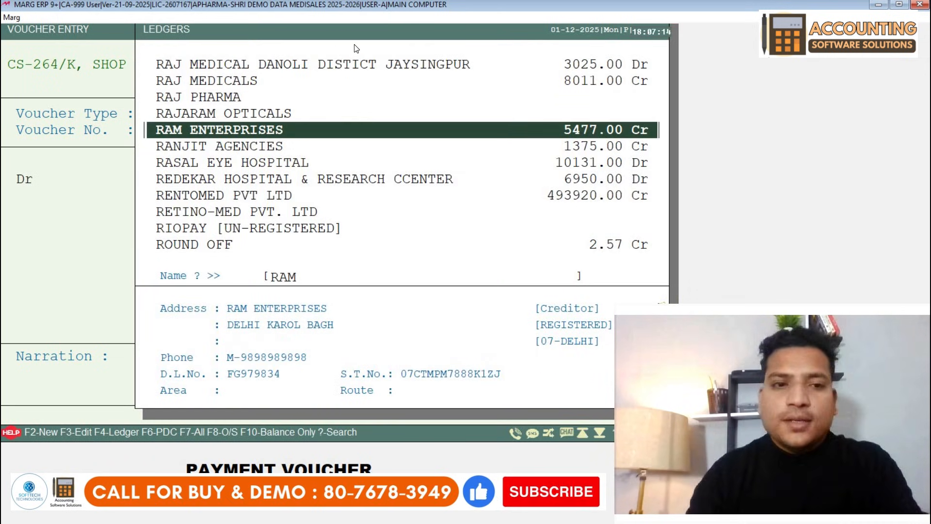
key("Return")
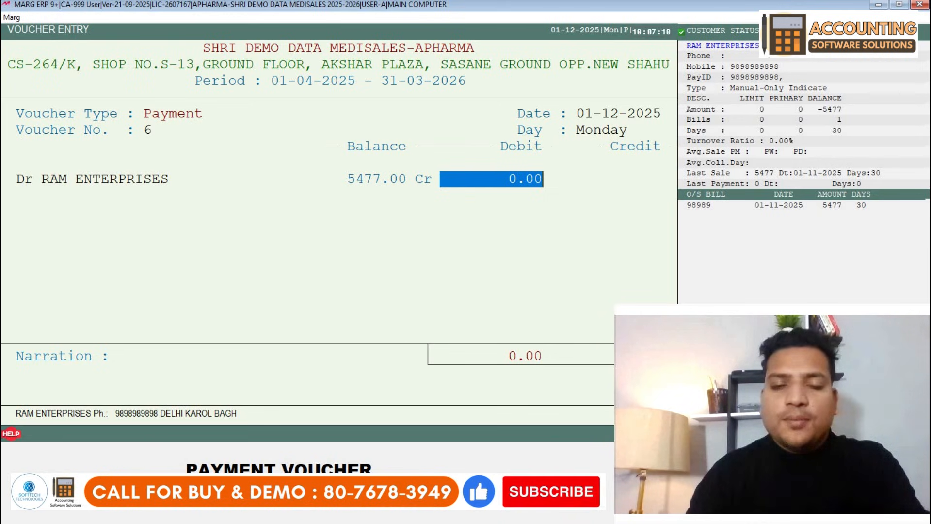
type("5000")
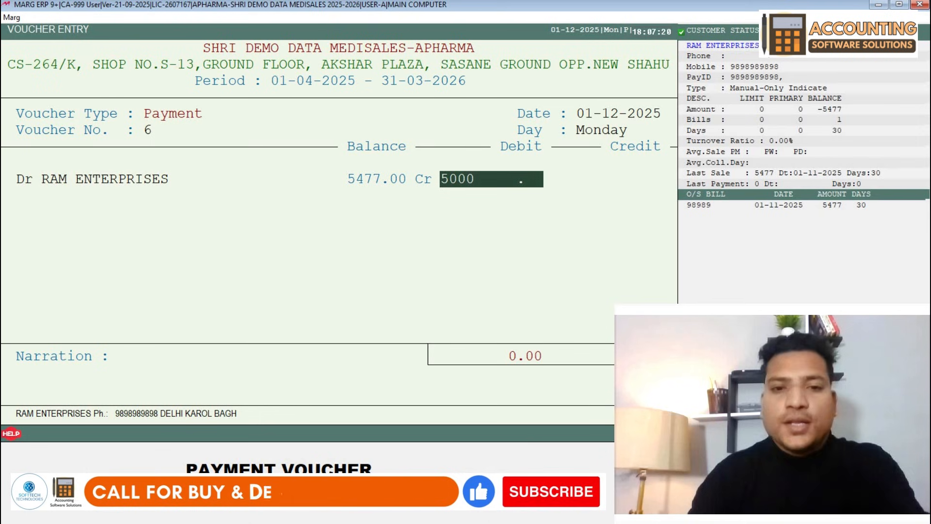
key("Return")
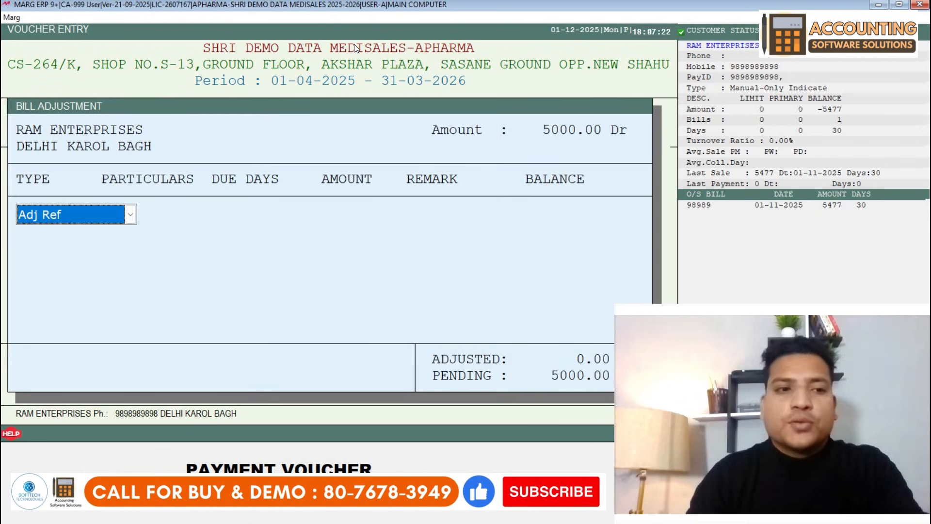
key("Return")
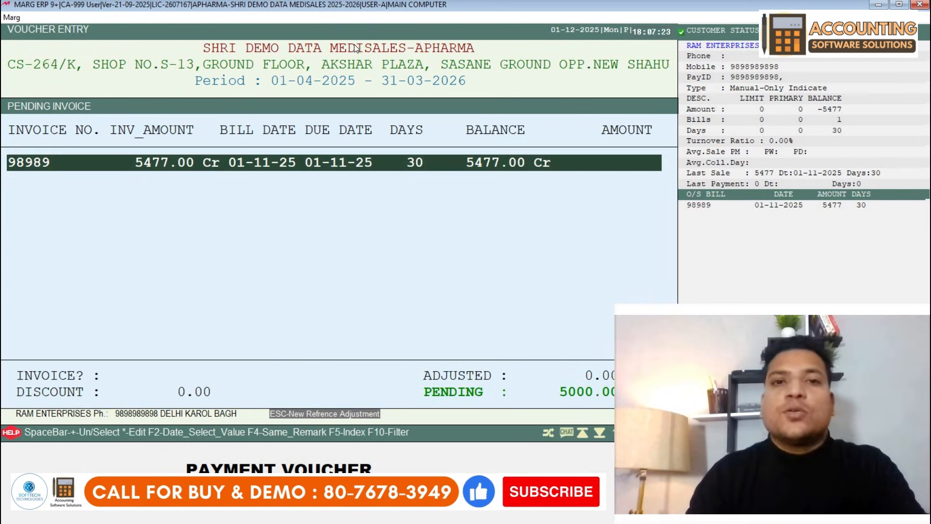
key("Return")
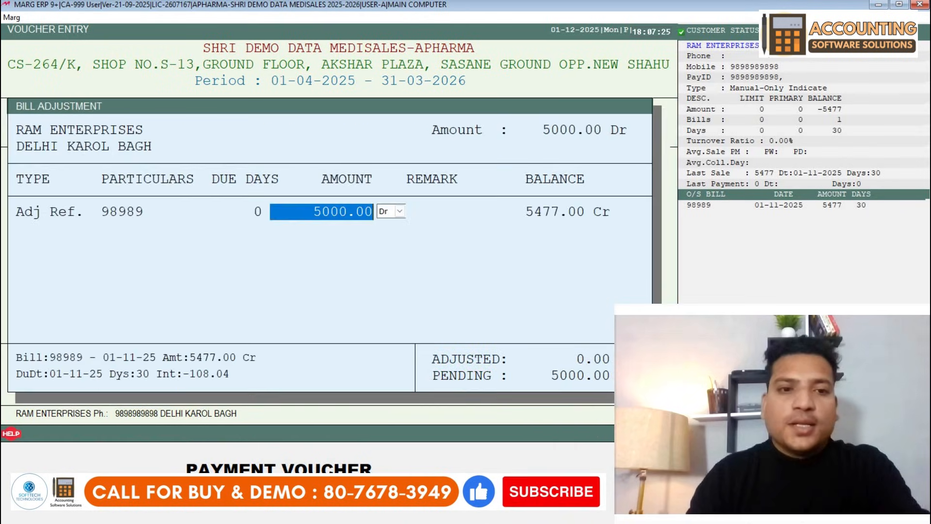
key("Return")
key("Return")
key("Return")
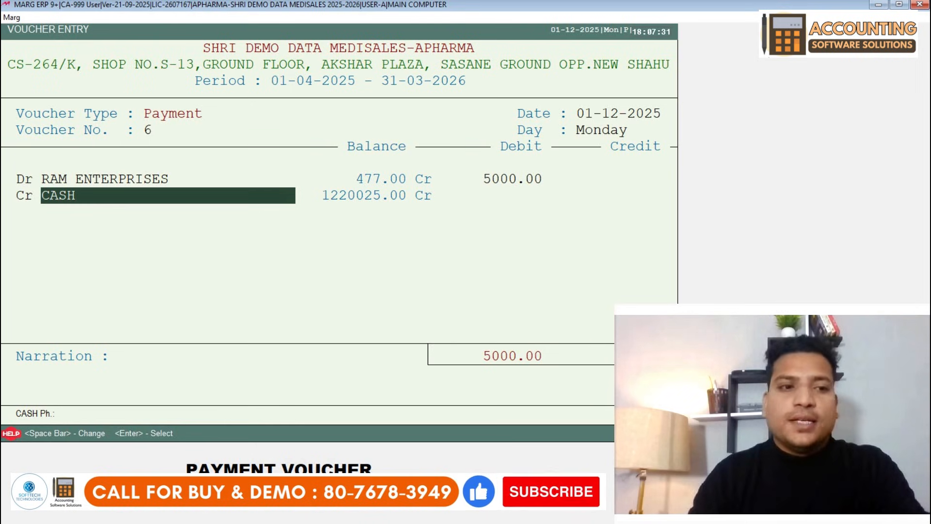
- Credit the 5000.00 to CASH, save the voucher, and exit the payment entry screen
key("space")
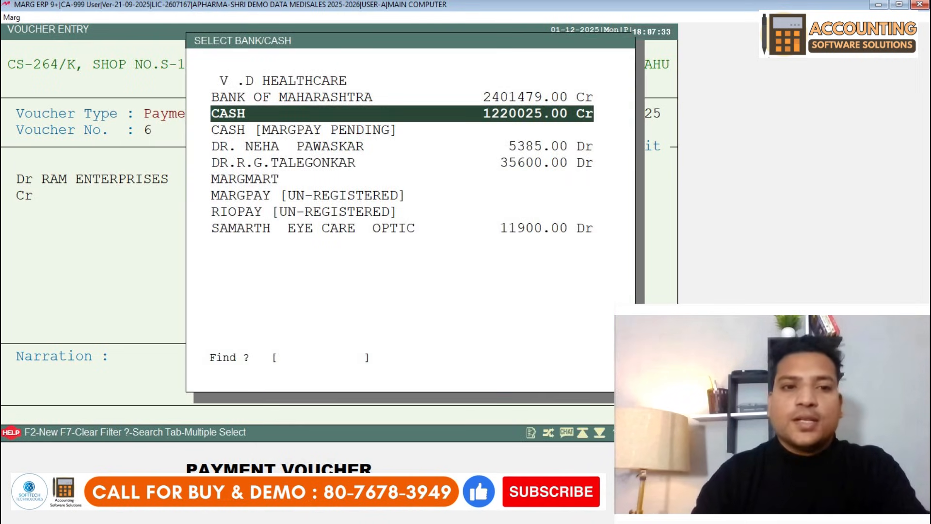
key("Down")
key("Up")
key("Escape")
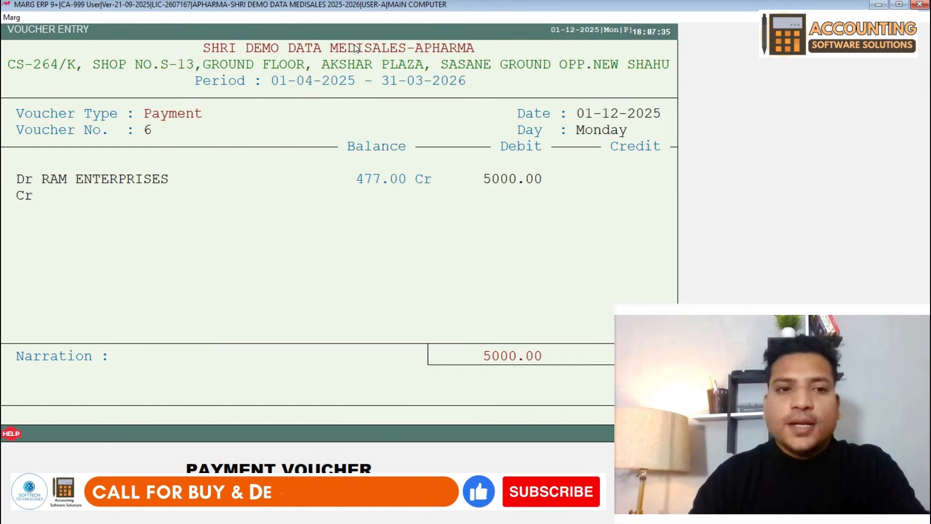
key("Return")
key("Return")
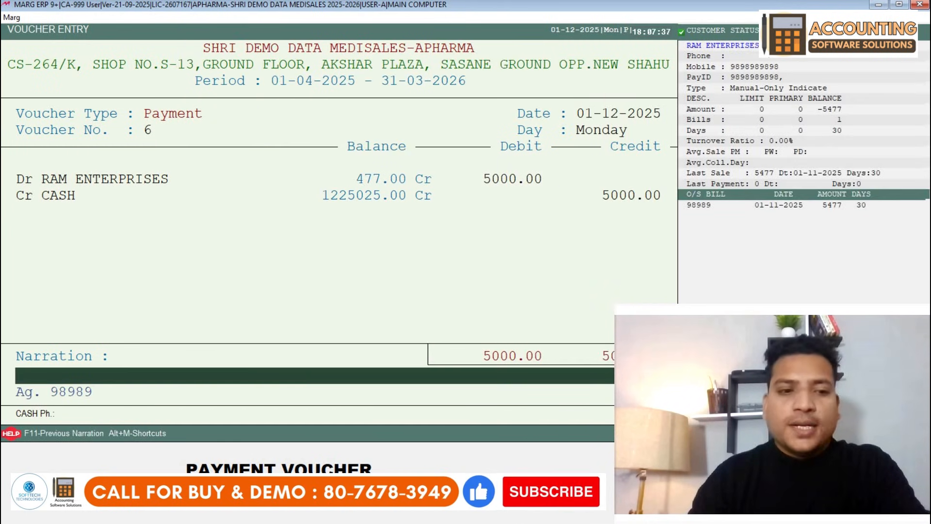
key("Return")
key("Return")
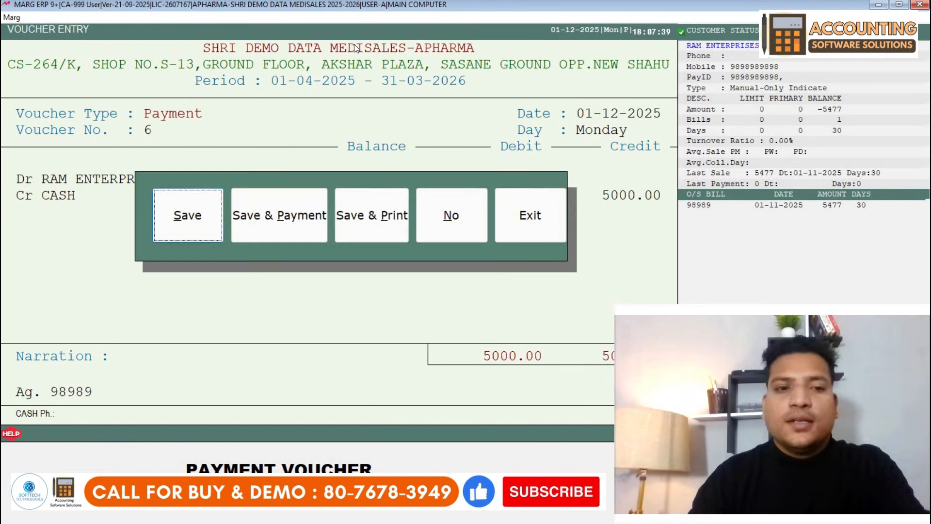
key("Return")
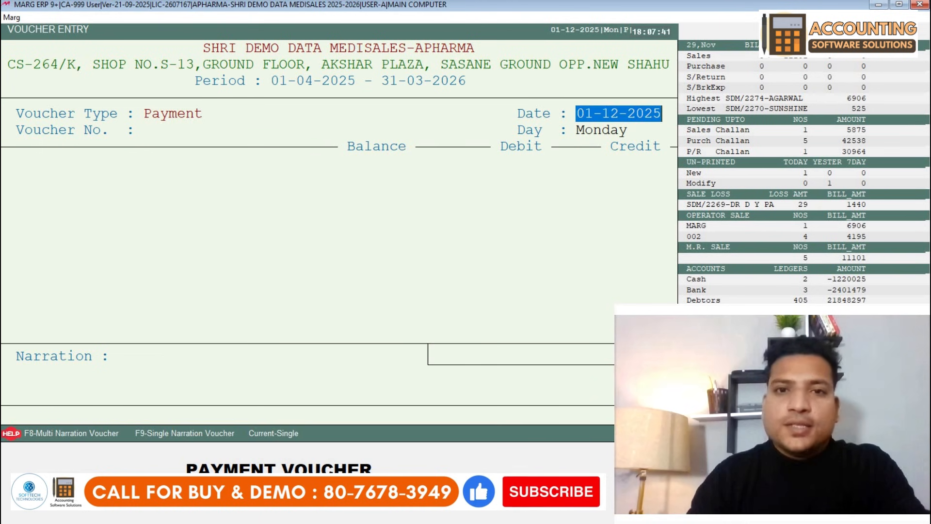
key("Escape")
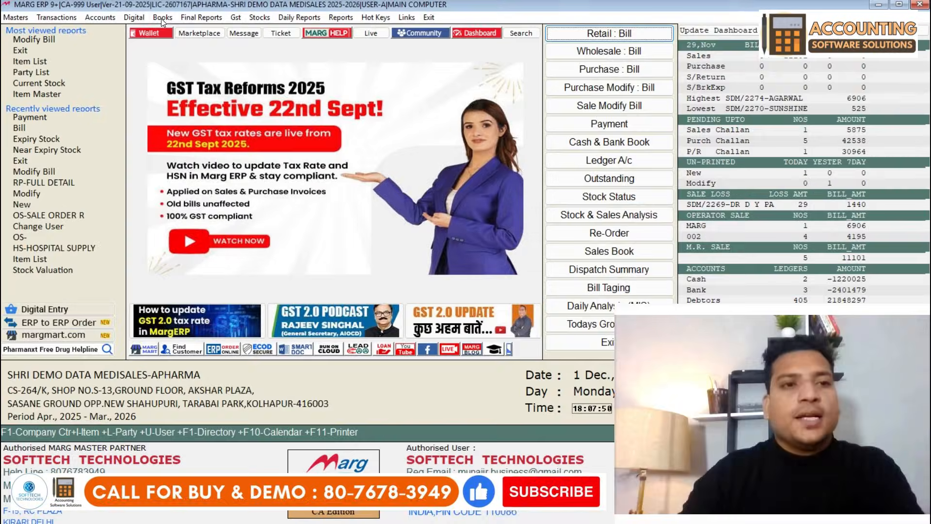
- View RAM ENTERPRISES's ledger for 01-04-2025 to 21-03-2026, checking the 5477 purchase and 5000 payment
left_click(176, 39)
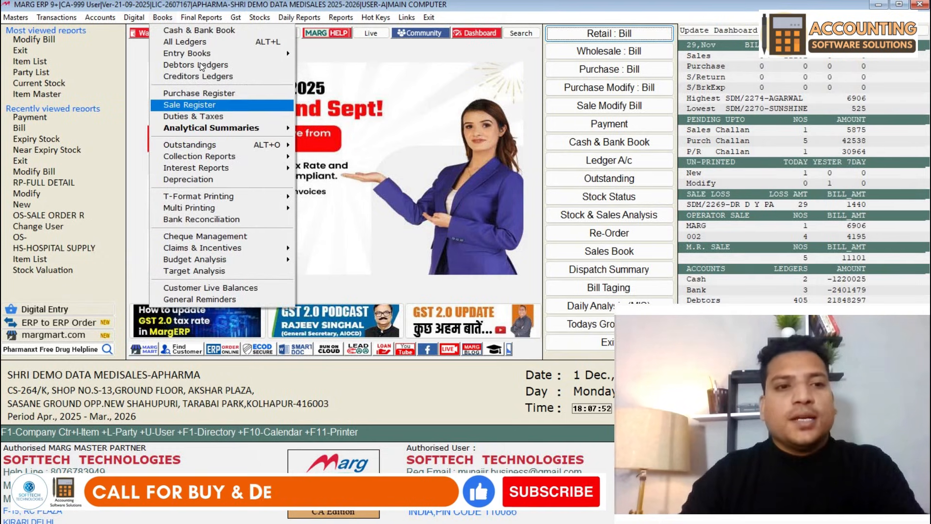
key("Up")
key("Up")
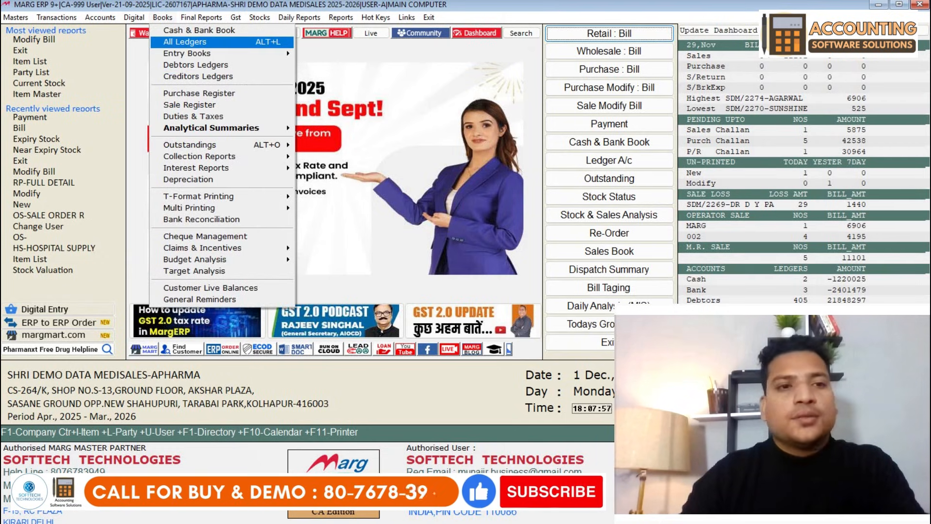
left_click(206, 42)
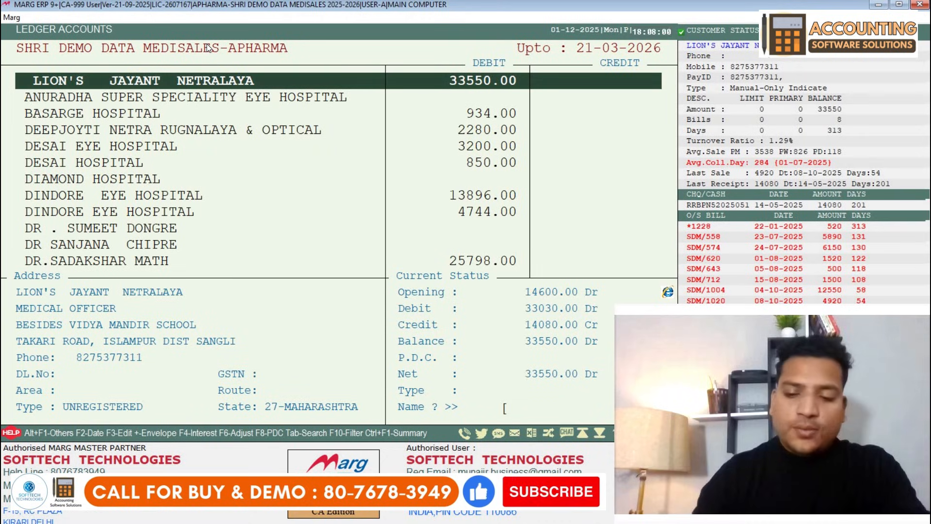
type("RAM")
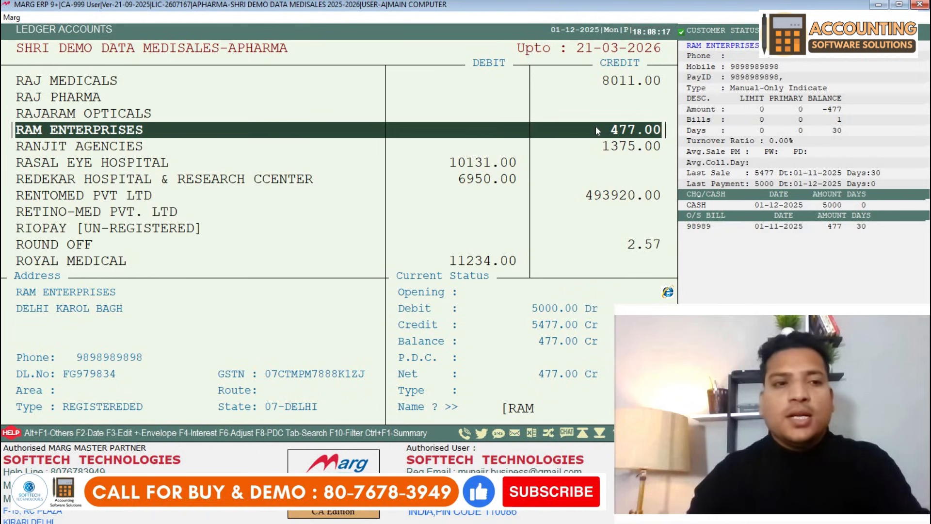
key("Return")
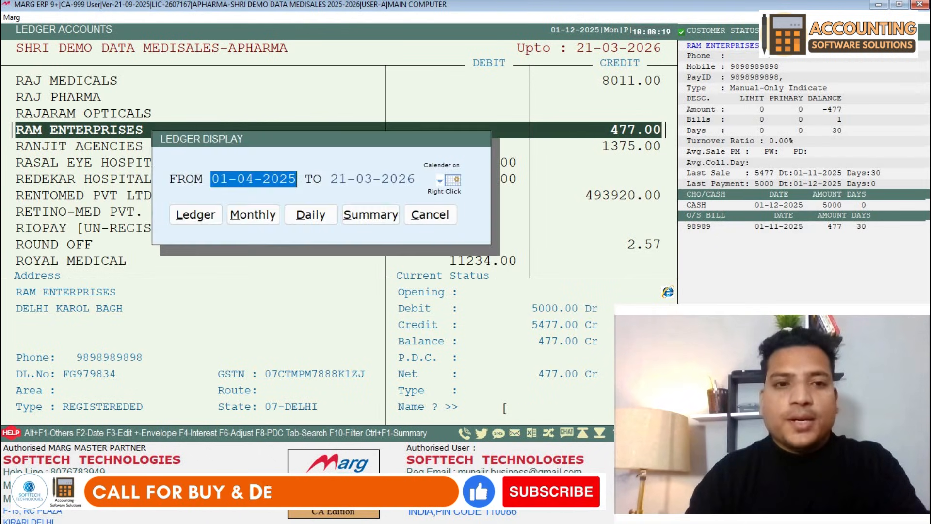
key("Return")
key("Return")
key("Return")
key("Up")
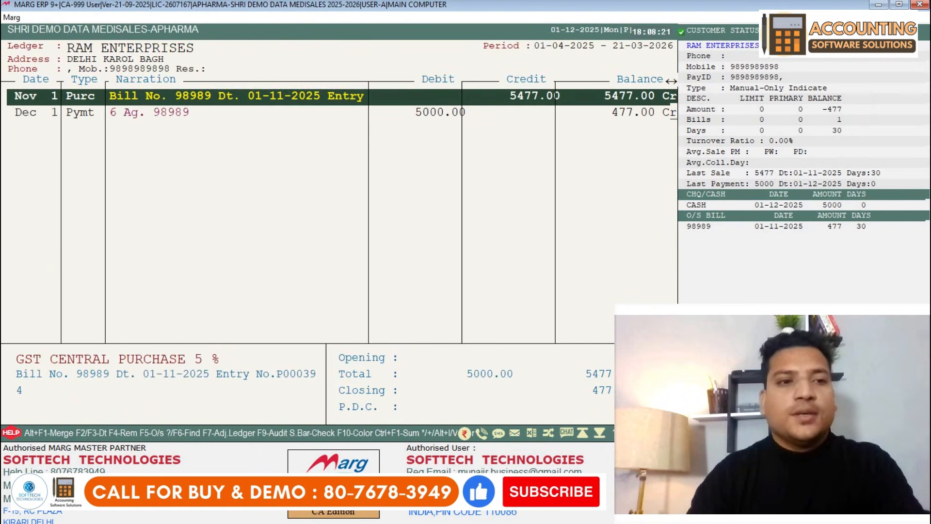
key("Down")
key("Up")
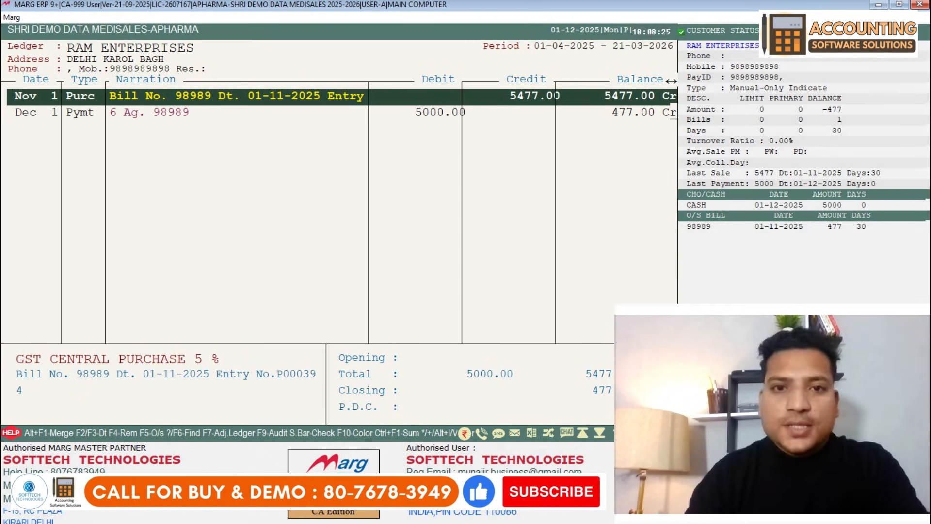
key("Down")
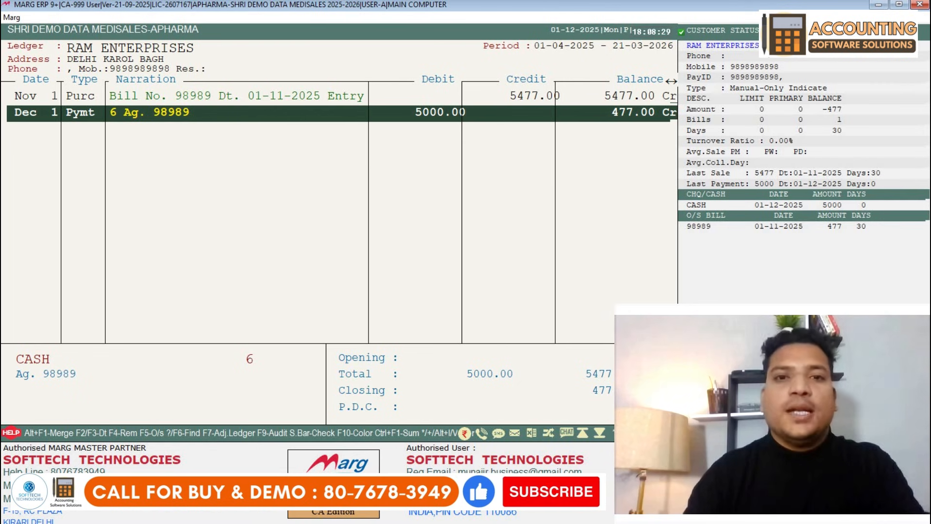
key("Escape")
key("Escape")
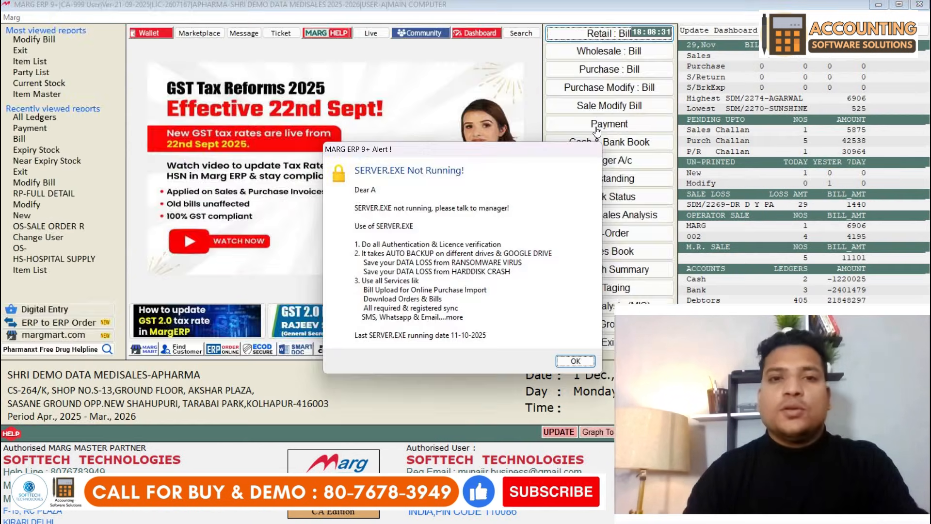
- Acknowledge the SERVER.EXE Not Running alert with OK
key("Return")
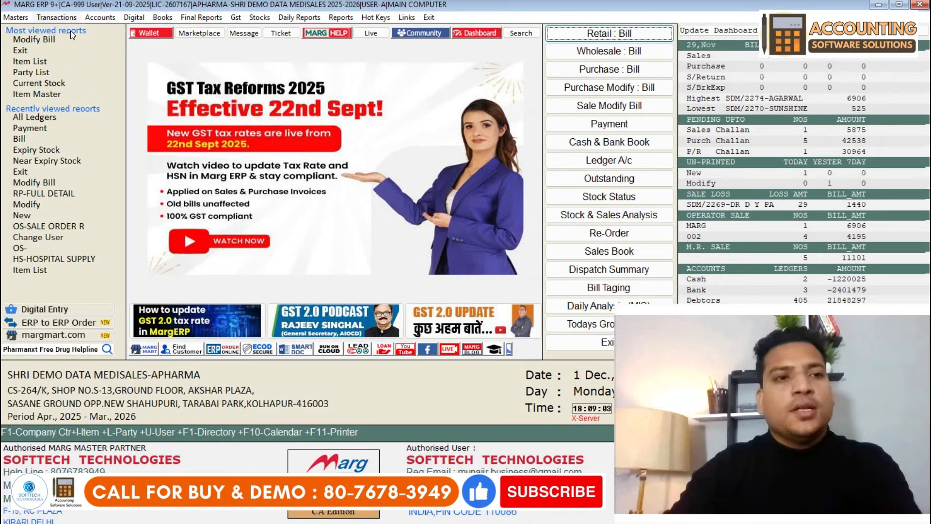
- Start a Transactions > Sale > Bill entry and create a new SUNDRY DEBTORS ledger
left_click(69, 19)
mouse_move(148, 33)
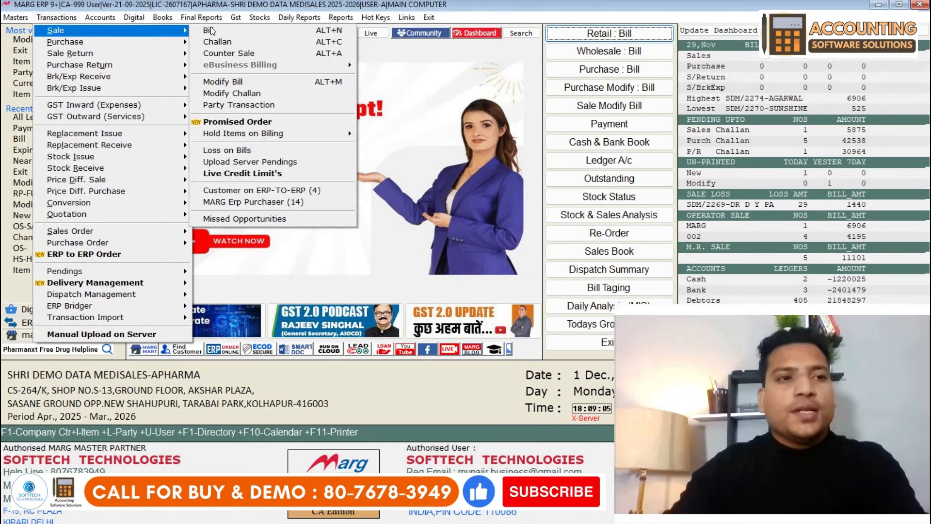
left_click(214, 33)
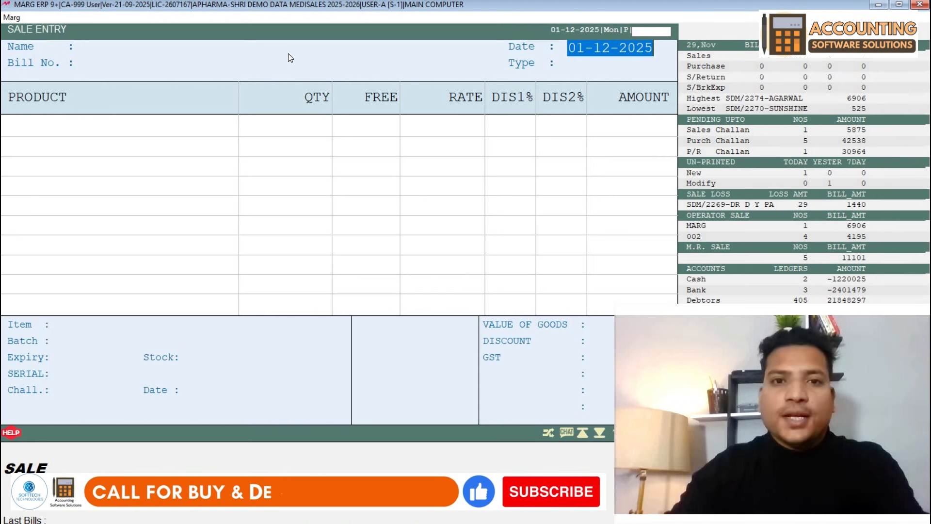
key("Return")
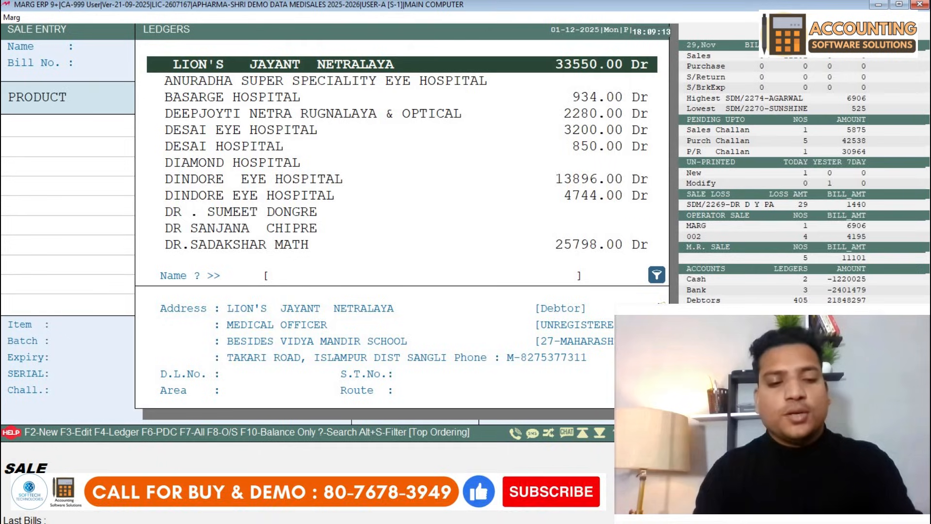
key("F2")
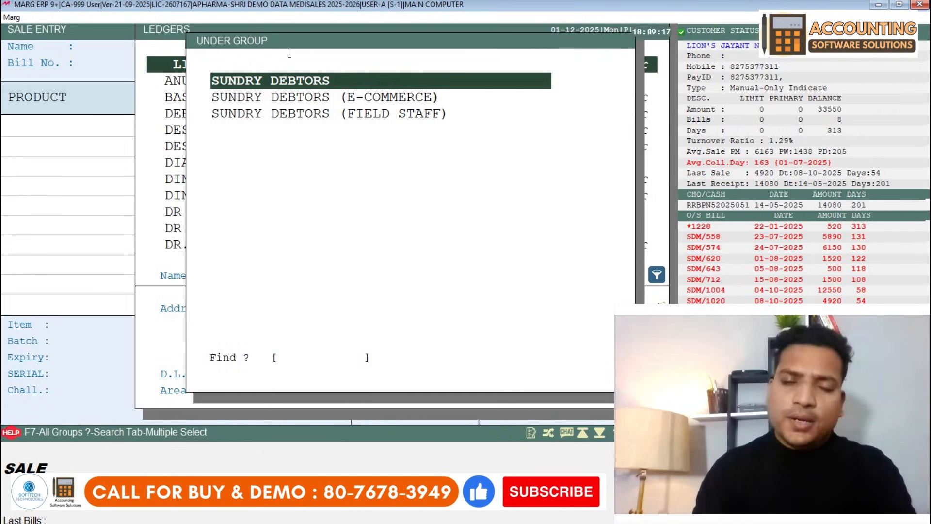
key("Return")
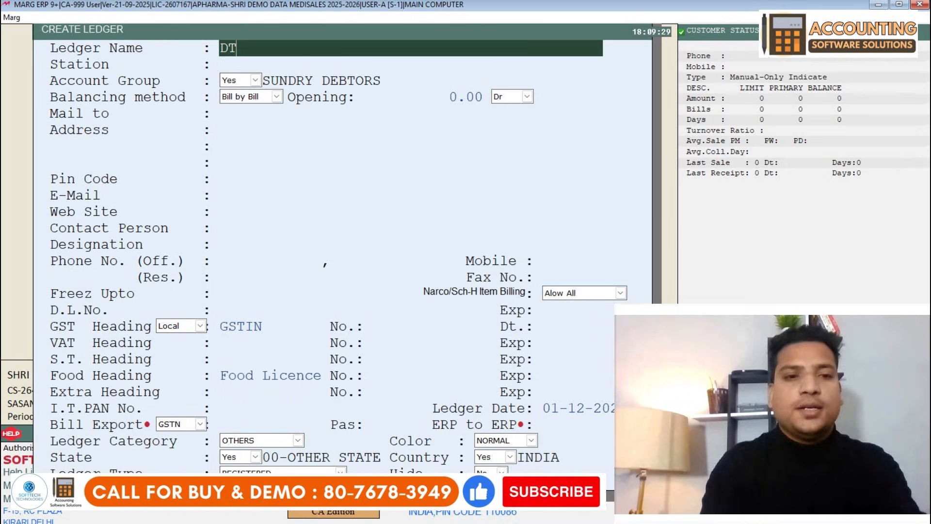
- Complete ledger DT TRADERS with address DELHI and save it as unregistered
type("TRADERS")
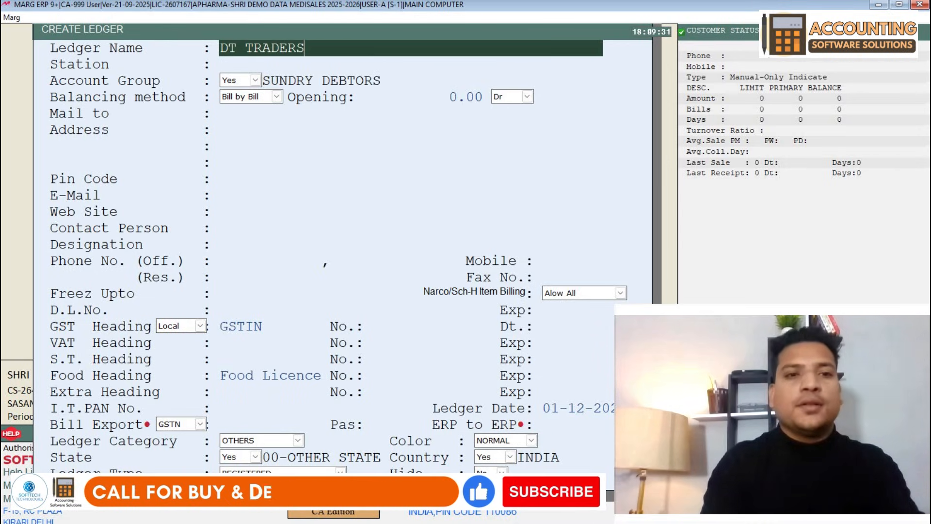
key("Return")
key("Return")
key("Return")
key("Return")
key("Return")
key("Return")
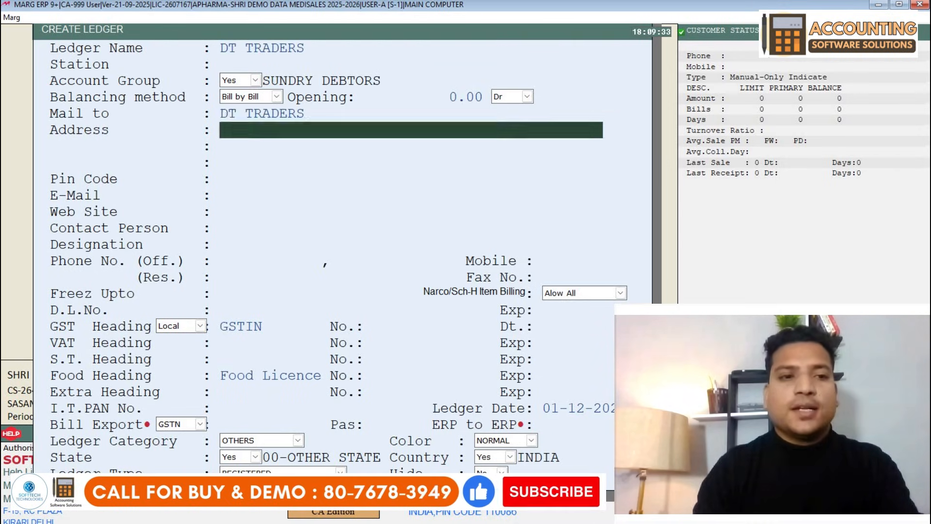
key("Return")
key("Return")
key("Return")
key("Return")
key("Return")
key("Return")
key("Return")
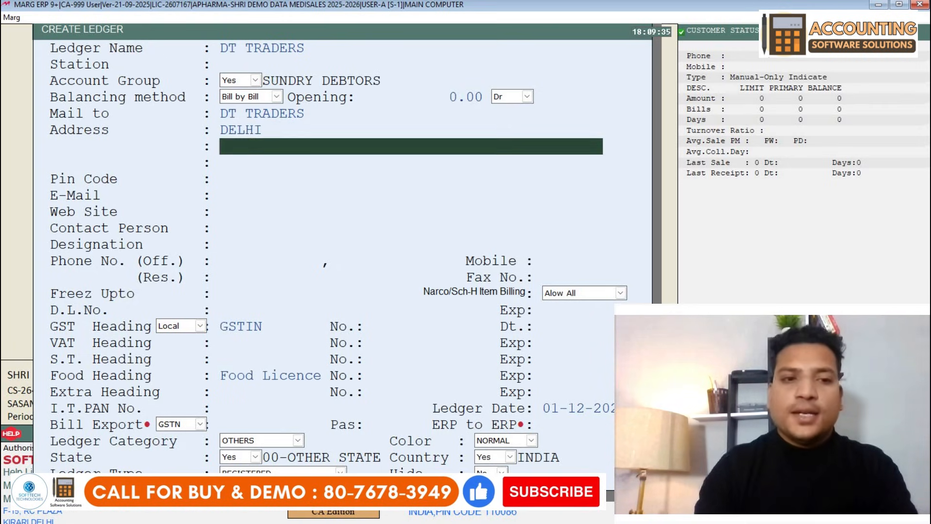
key("Return")
key("Return")
key("Return")
key("Return")
key("Return")
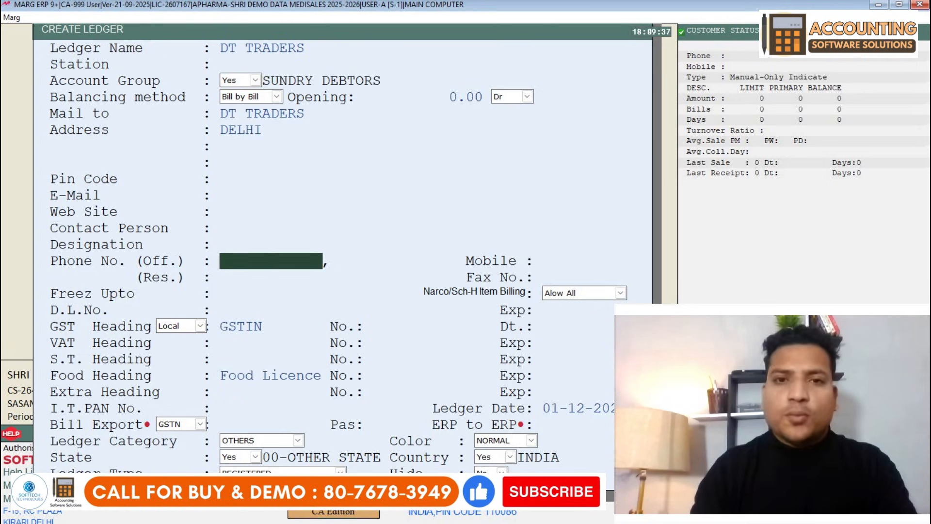
key("Return")
key("Return")
key("Return")
key("Return")
key("Return")
key("Return")
key("Return")
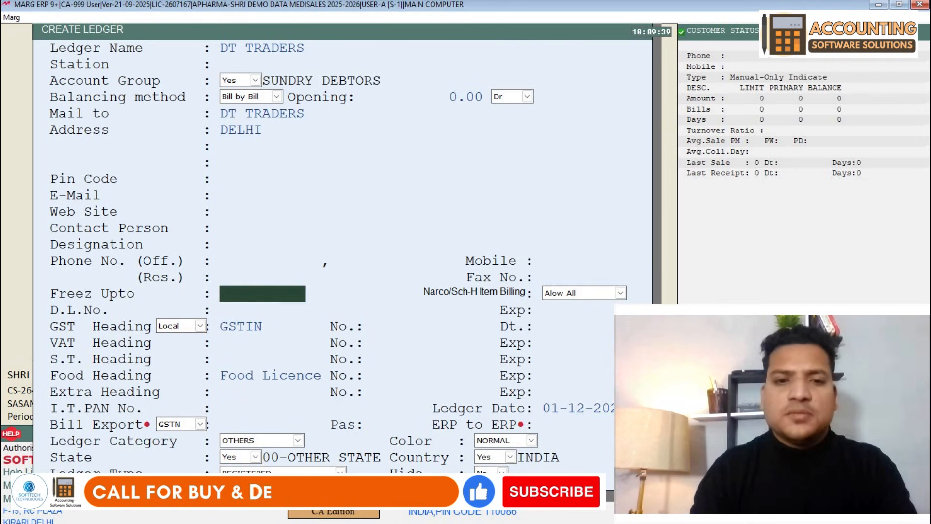
key("Return")
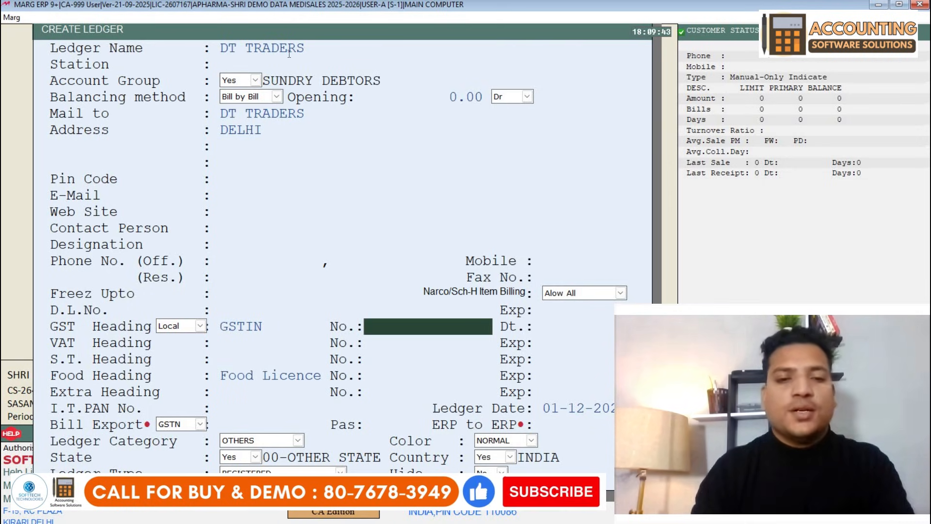
key("ctrl+w")
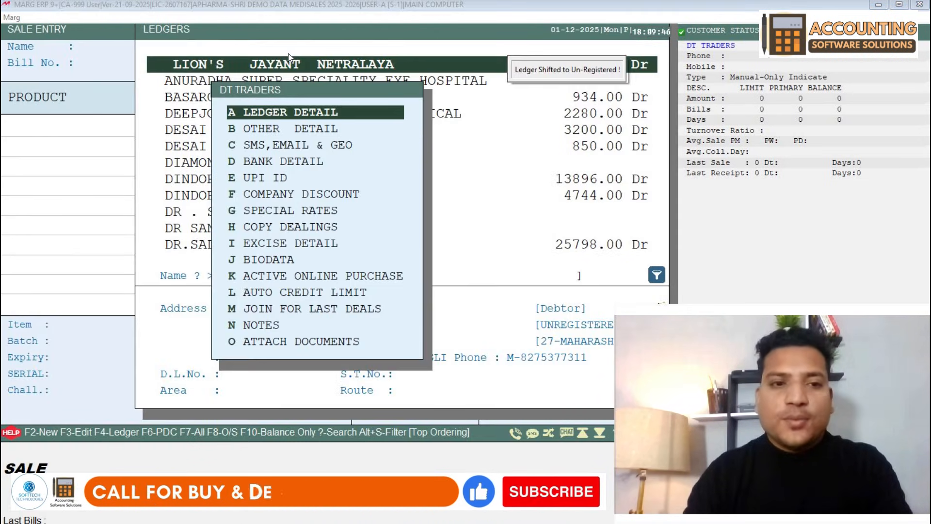
- Choose DT TRADERS as the sale bill's customer with the credit bill type
key("Escape")
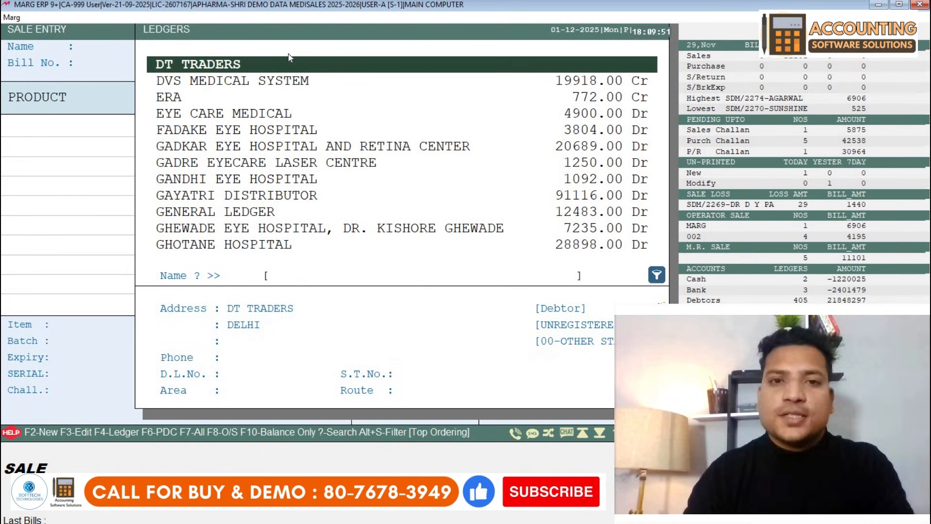
key("Return")
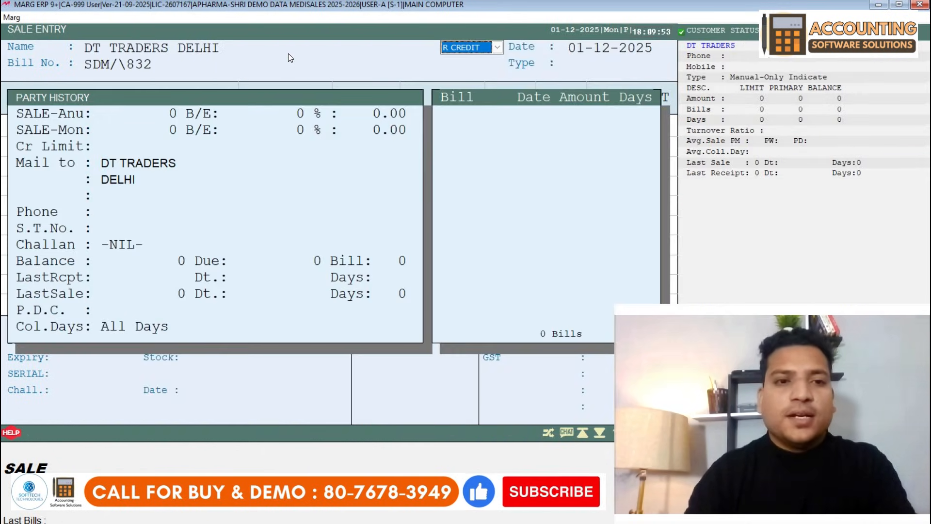
key("Return")
key("Return")
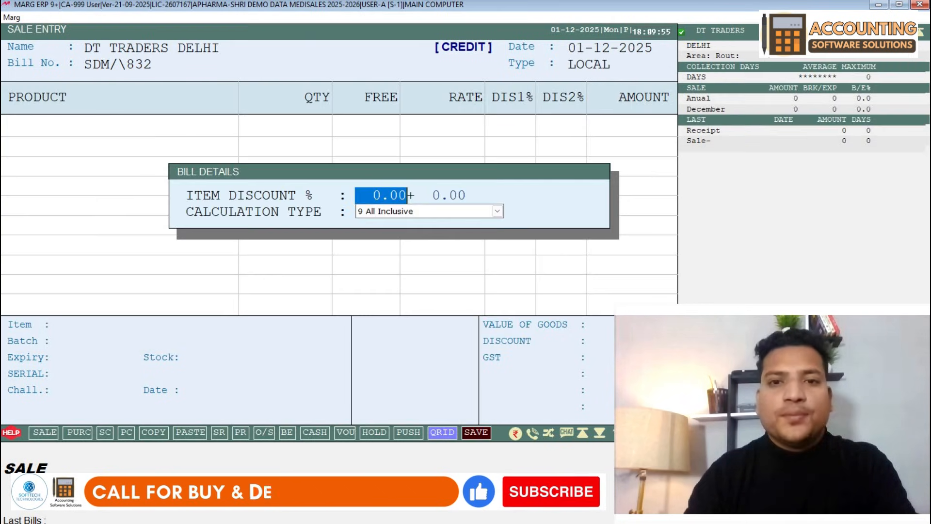
key("Return")
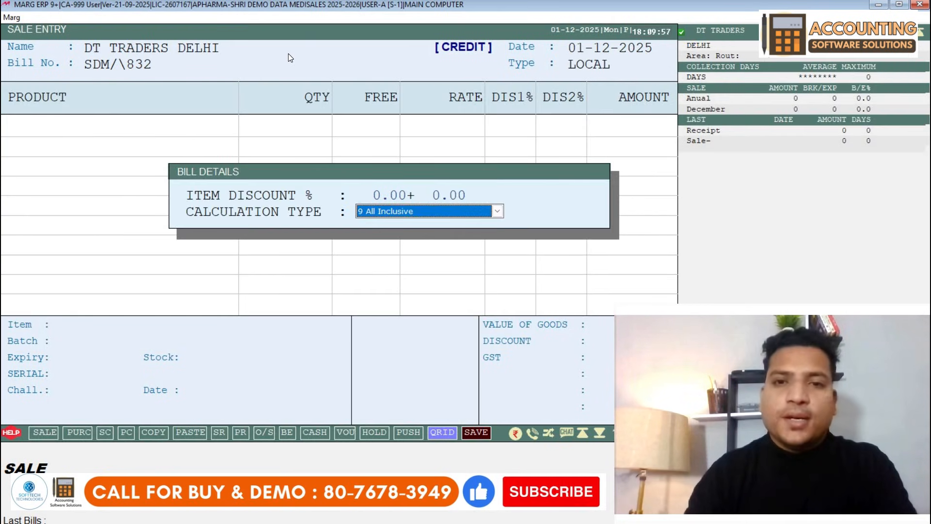
key("Return")
key("Return")
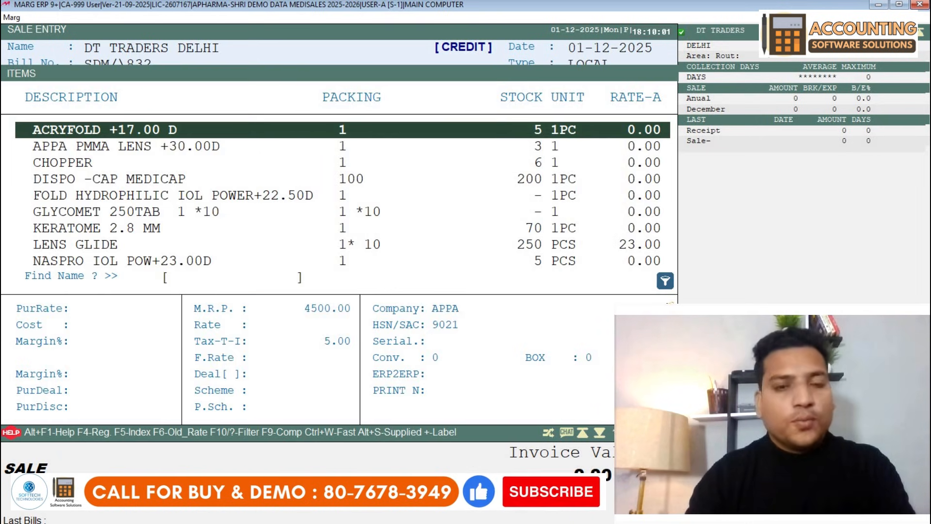
- Add 20 CRO CROCIN 24MG from batch UYTU765 to the bill
type("CR")
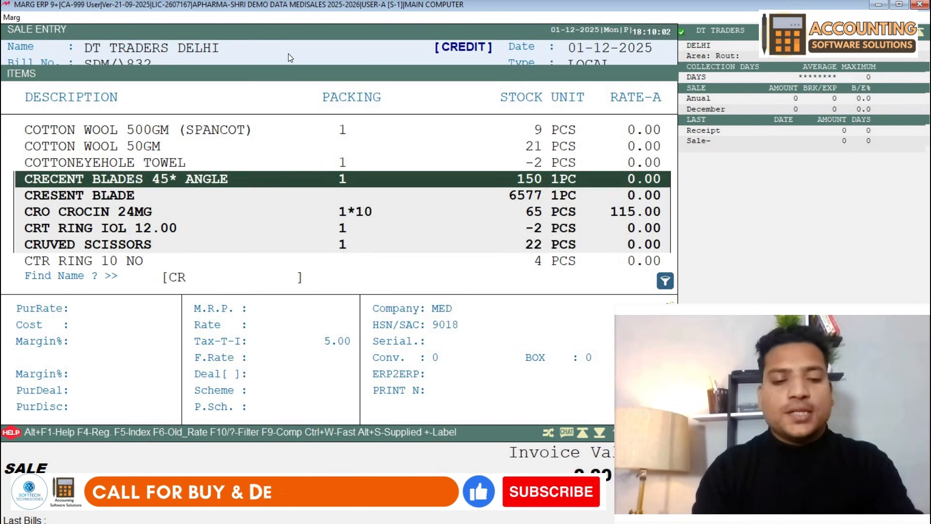
type("OO")
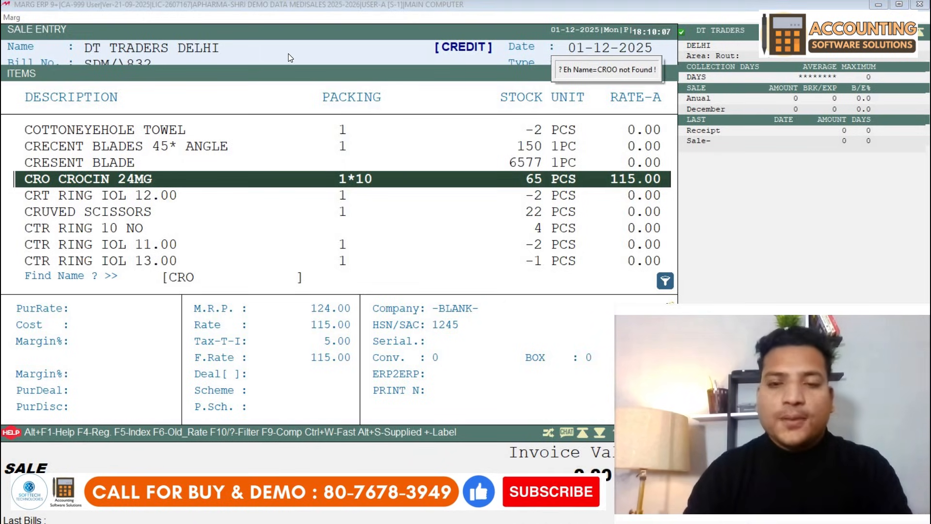
key("Return")
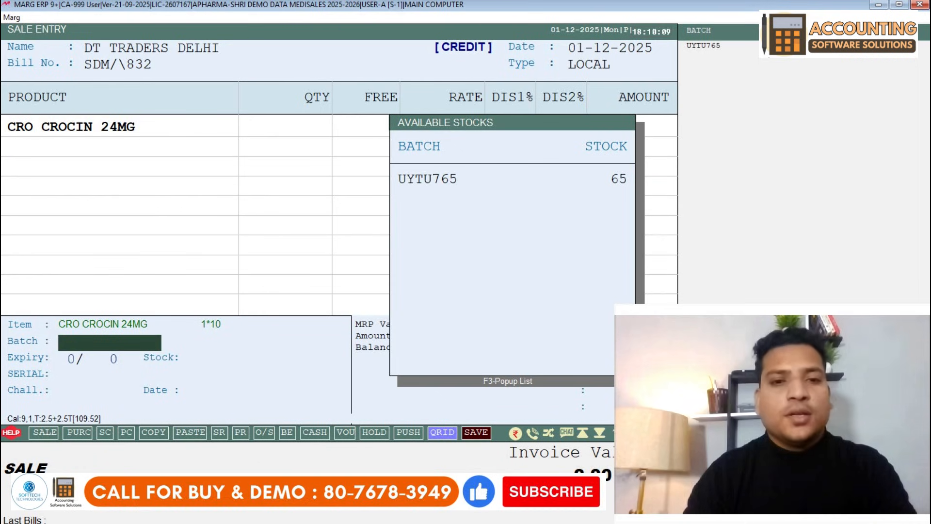
key("Return")
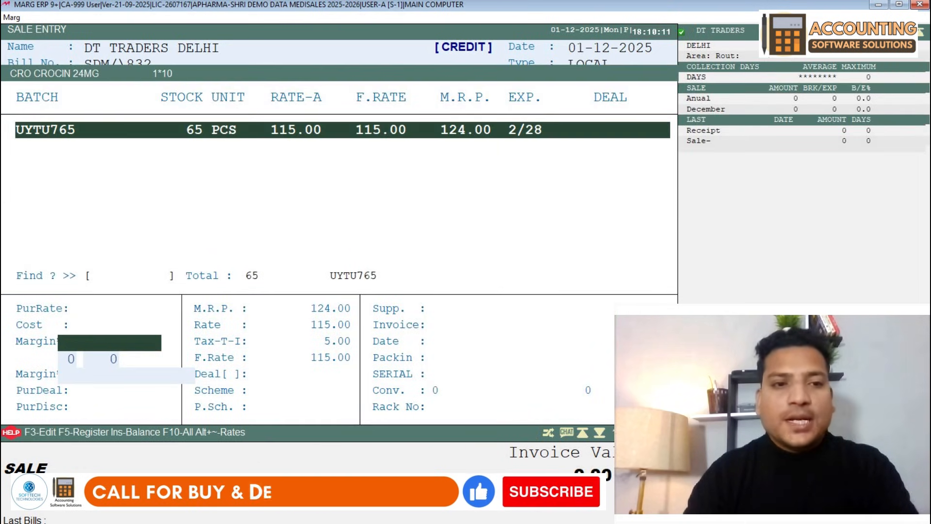
key("Return")
key("Return")
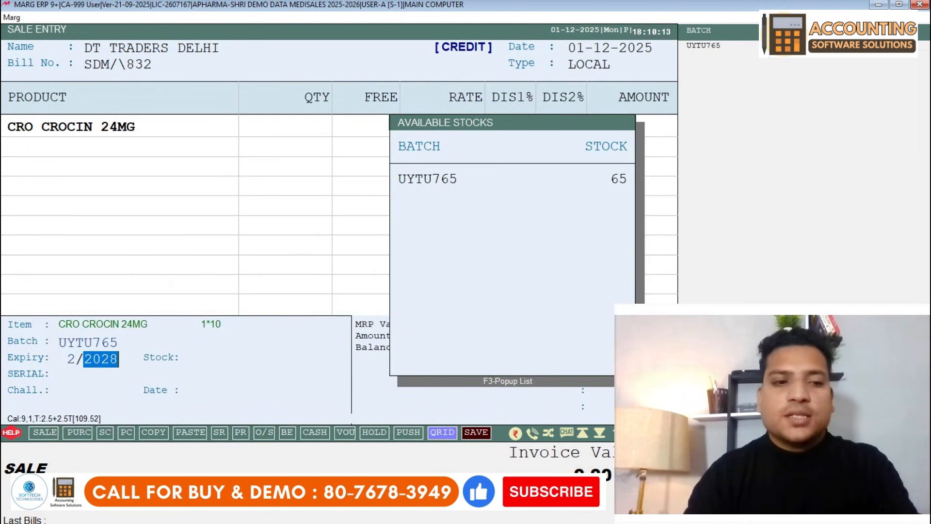
key("Return")
key("Return")
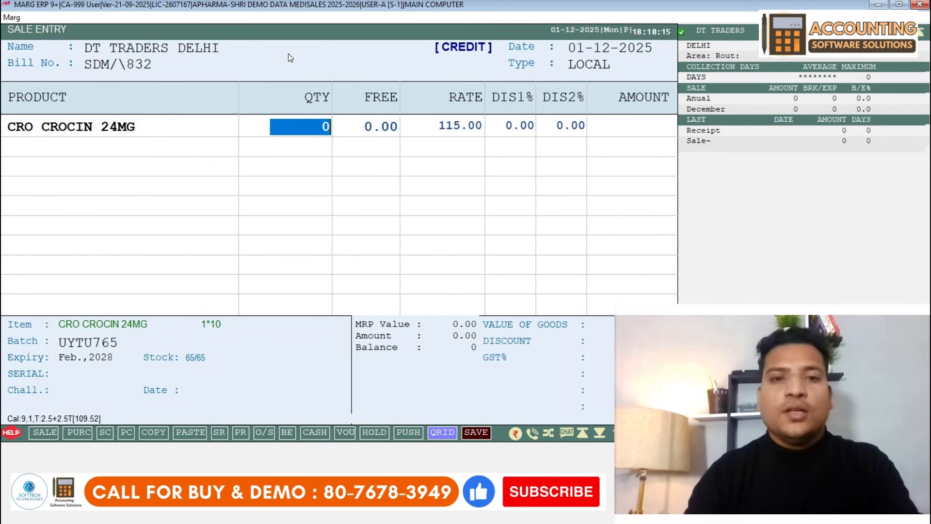
type("20")
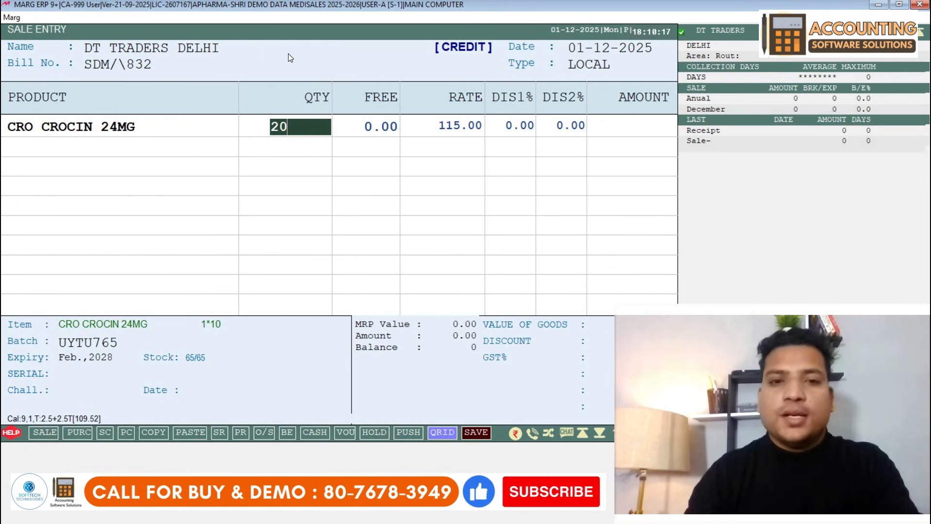
key("Return")
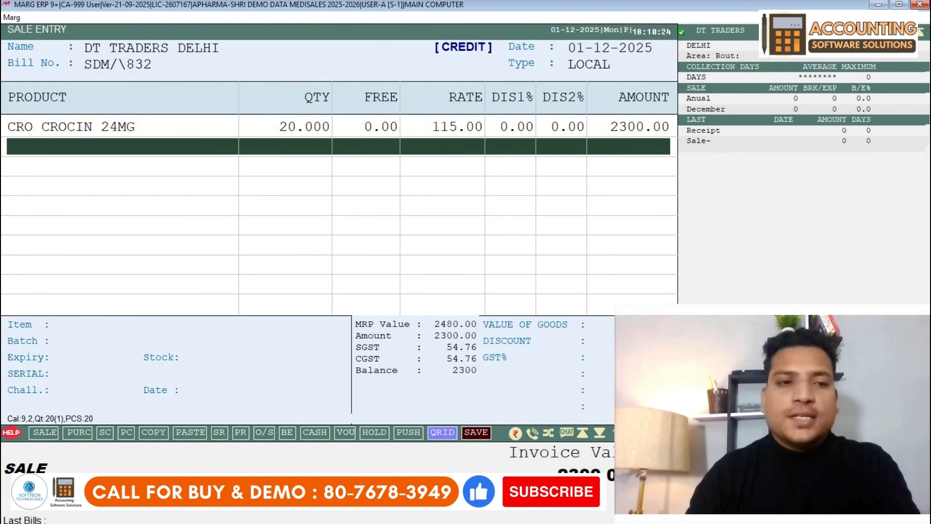
- Add 4 CRESENT BLADE from batch 0825 at rate 54
key("Return")
key("Up")
key("Return")
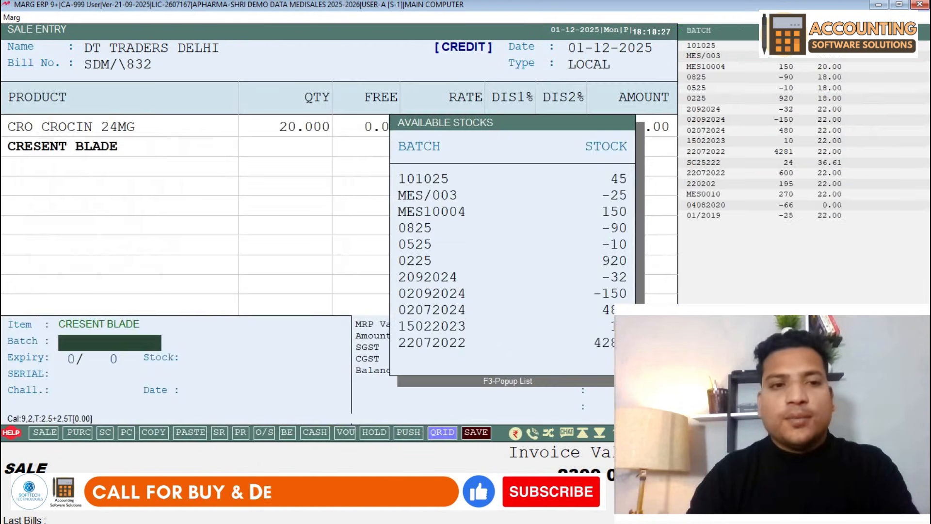
key("Return")
key("Return")
key("Return")
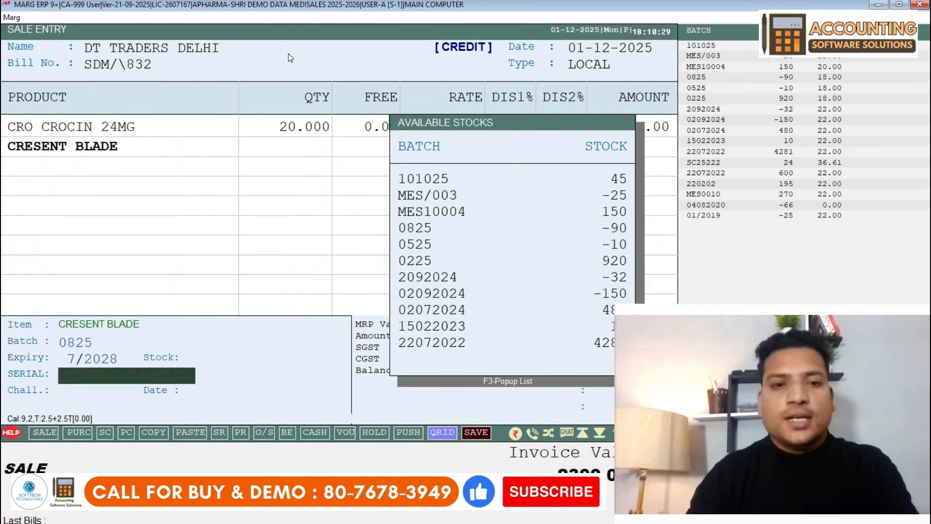
key("Return")
type("4")
key("Return")
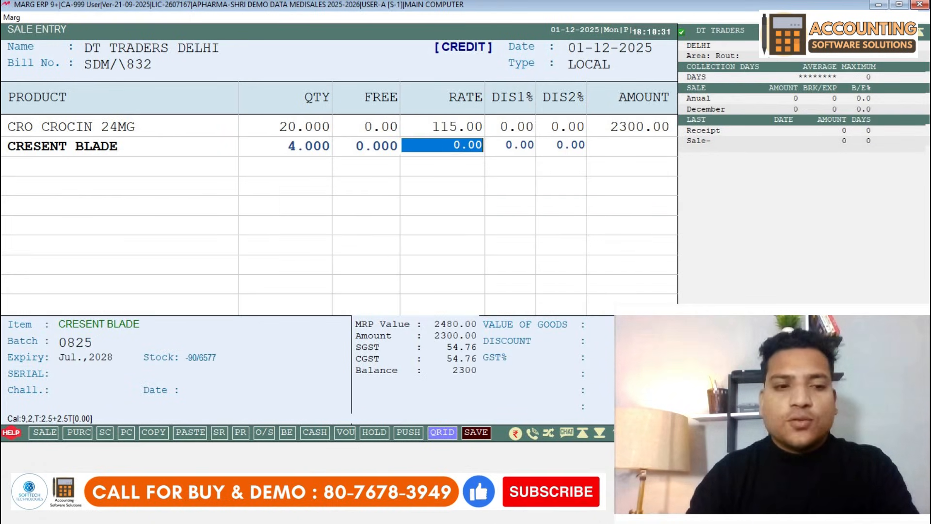
type("54")
key("Return")
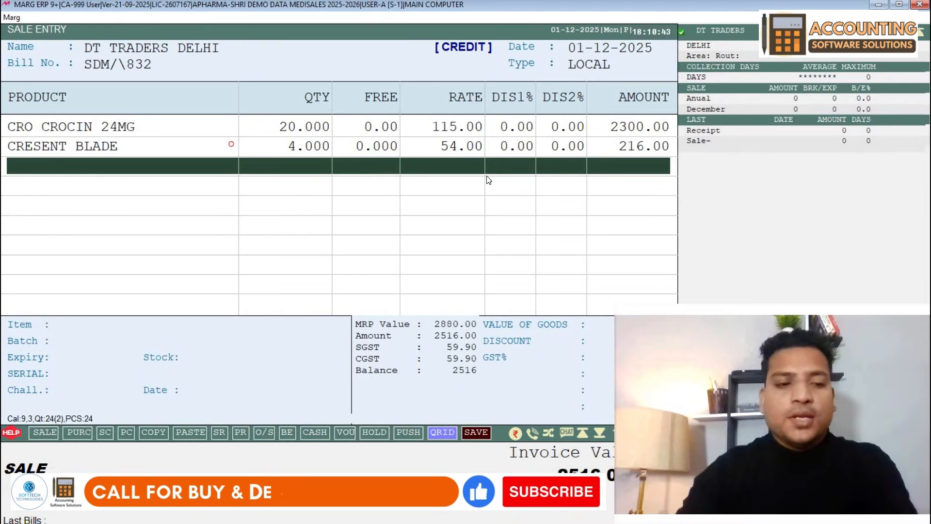
- Save the 2516.00 bill with zero discount
key("Escape")
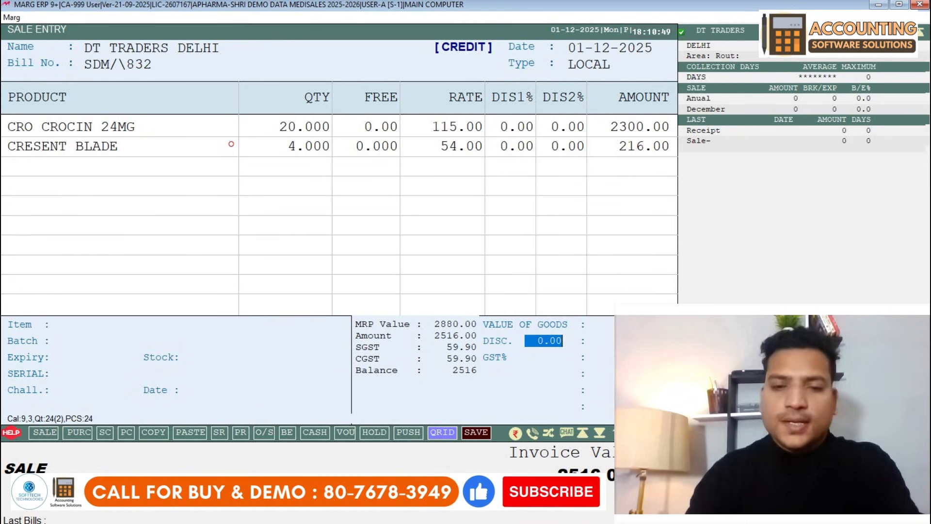
key("Return")
key("Return")
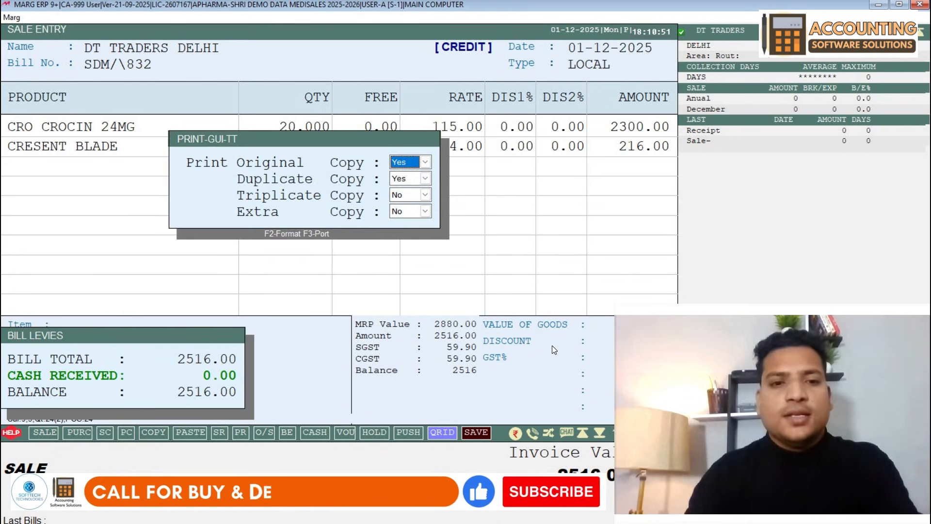
- Skip printing bill SDM/\832, keeping the original copy setting, and exit Sale Entry to the dashboard
key("Return")
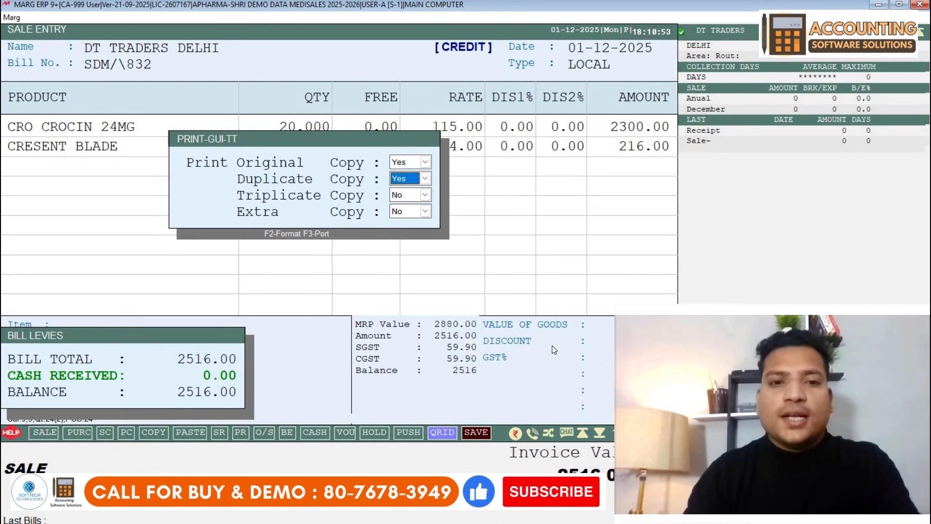
key("Return")
key("Return")
key("Return")
key("Right")
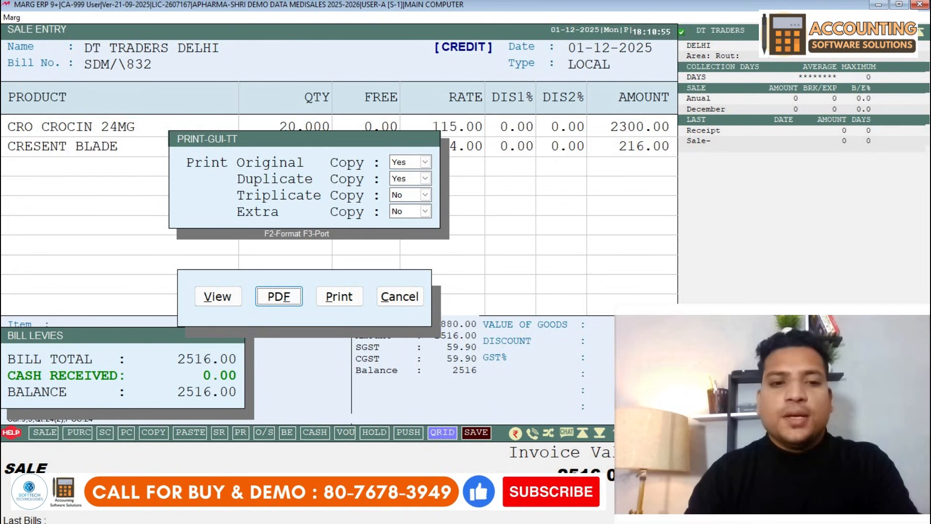
key("Right")
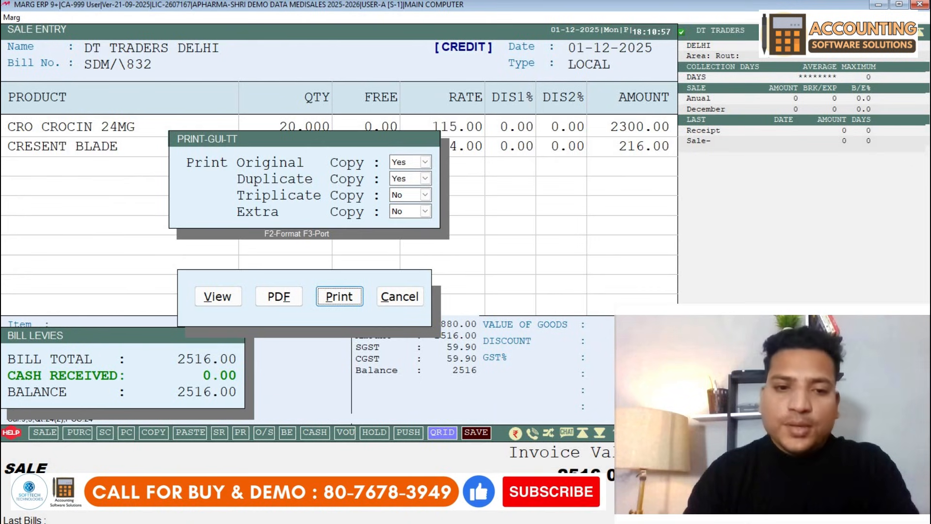
key("Left")
key("Left")
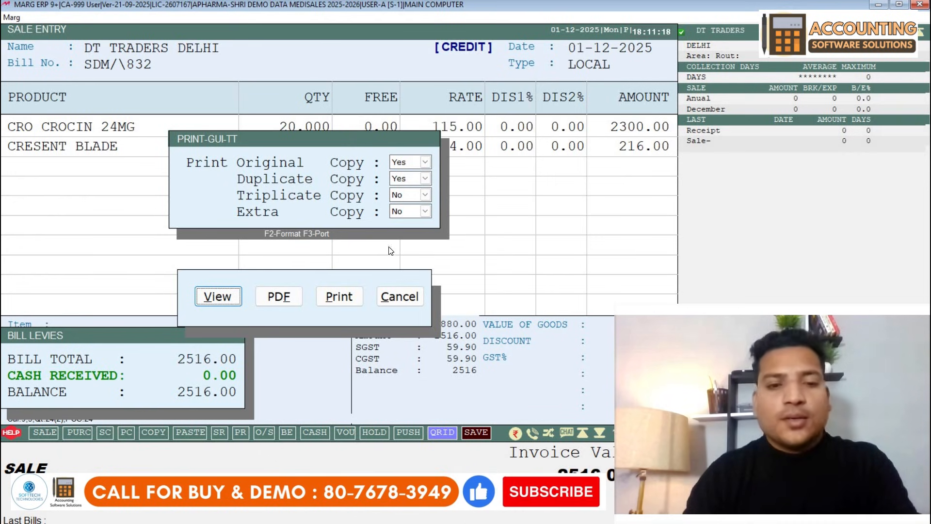
key("Escape")
key("Escape")
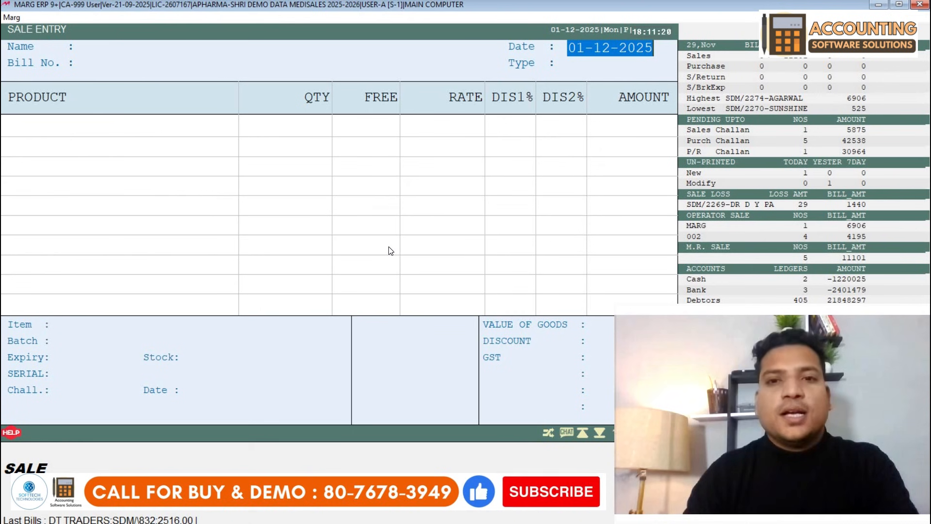
key("Return")
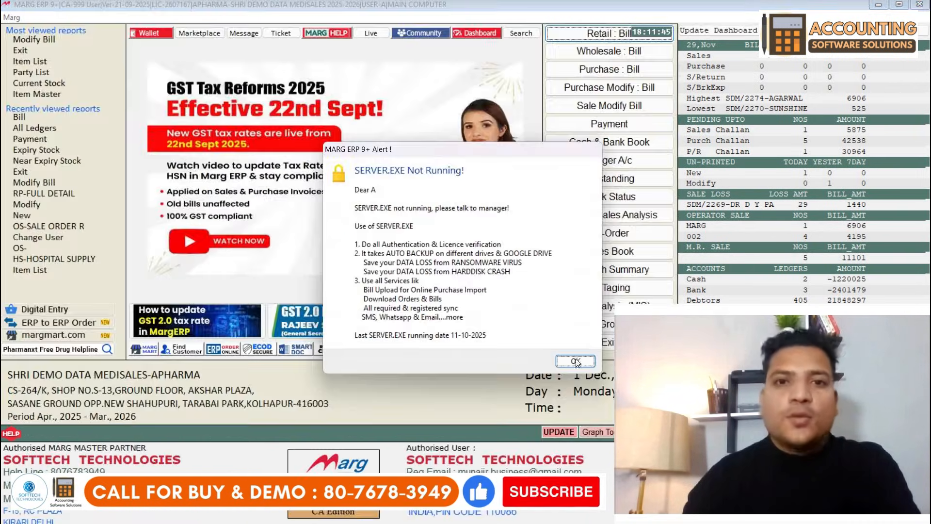
- Dismiss the SERVER.EXE alert and start a new receipt voucher
left_click(575, 362)
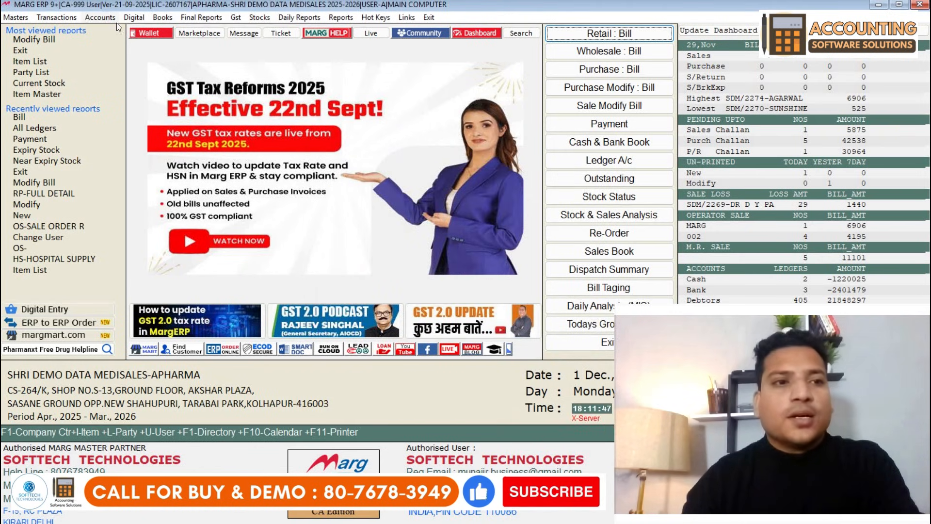
left_click(117, 21)
mouse_move(171, 31)
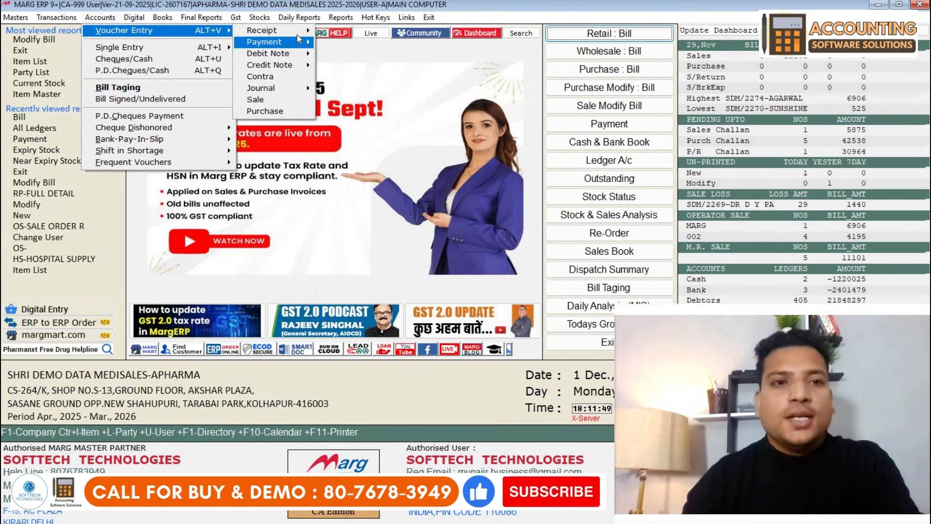
mouse_move(305, 30)
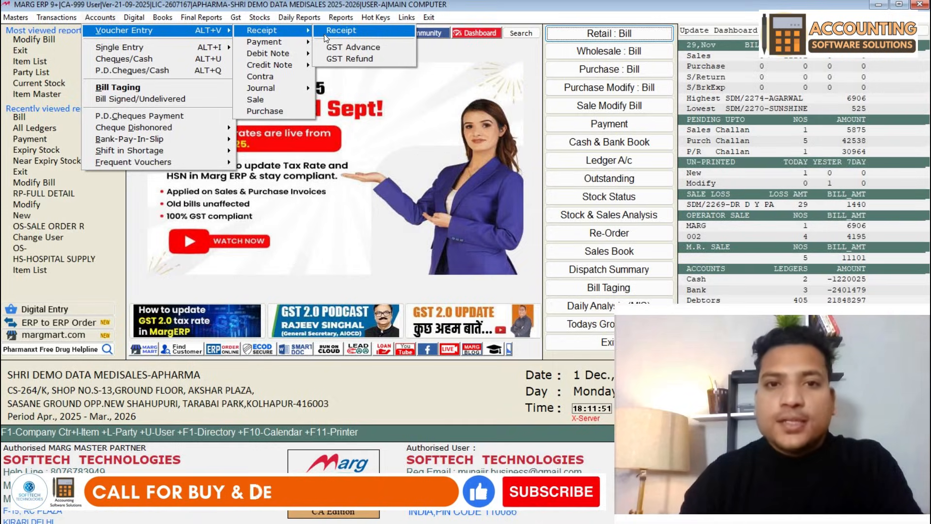
left_click(327, 34)
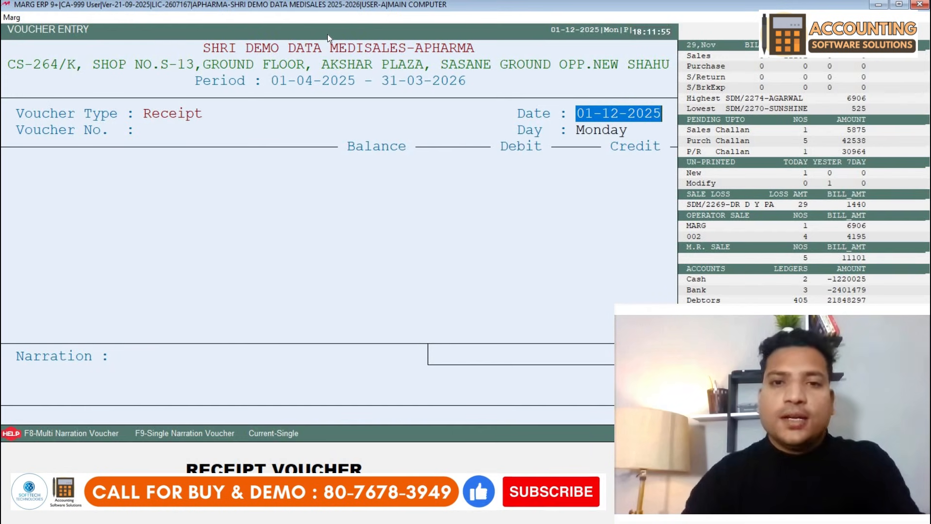
- Enter a 2000 receipt from DT TRADERS on the current date
key("Return")
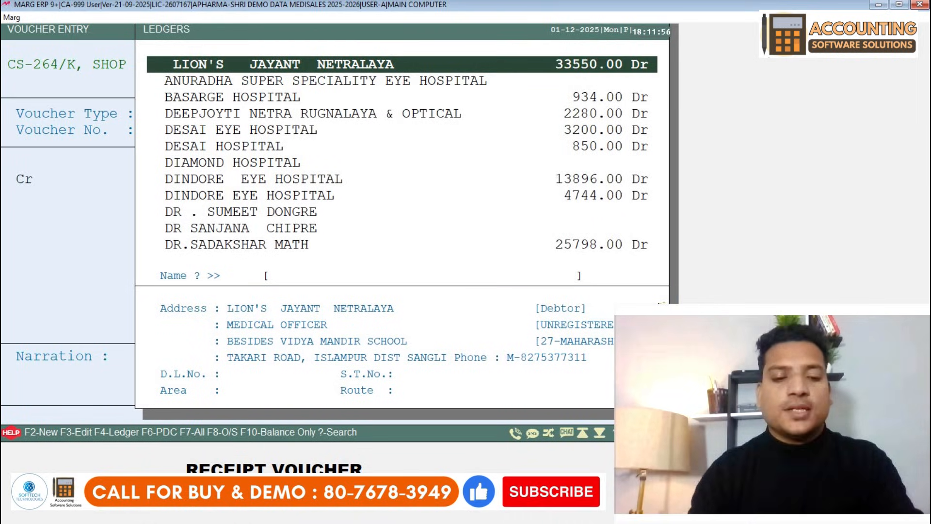
type("DT")
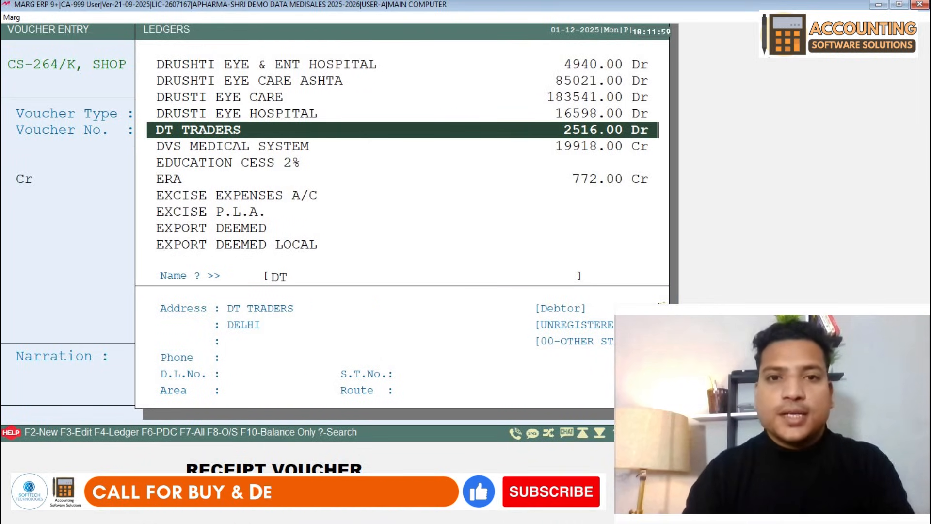
key("Return")
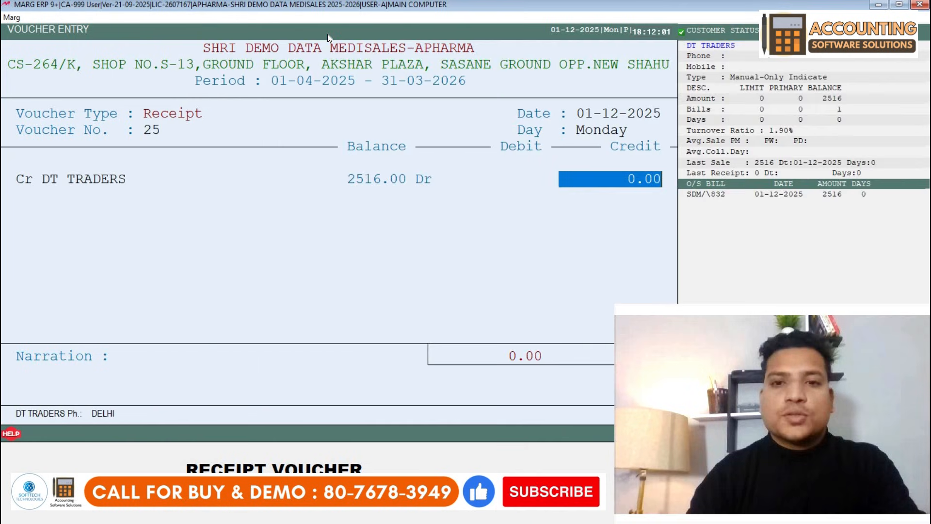
type("2000")
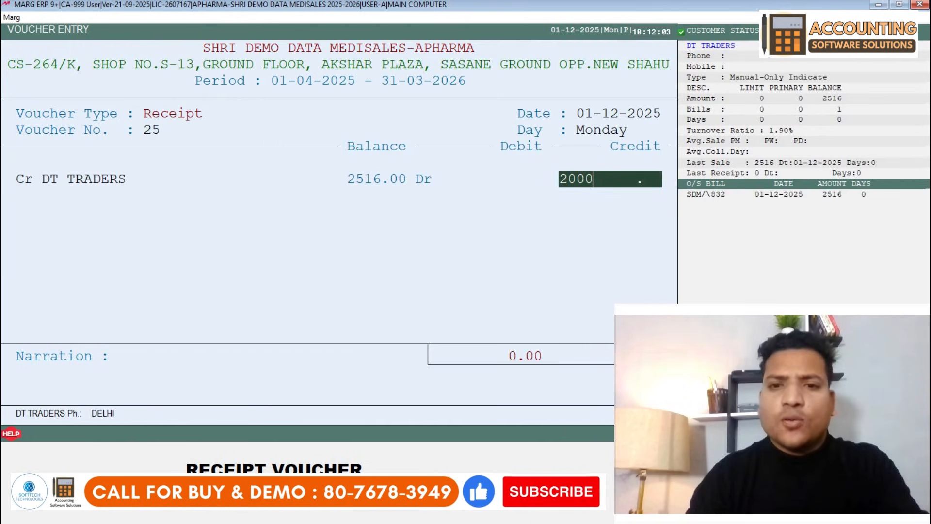
key("Return")
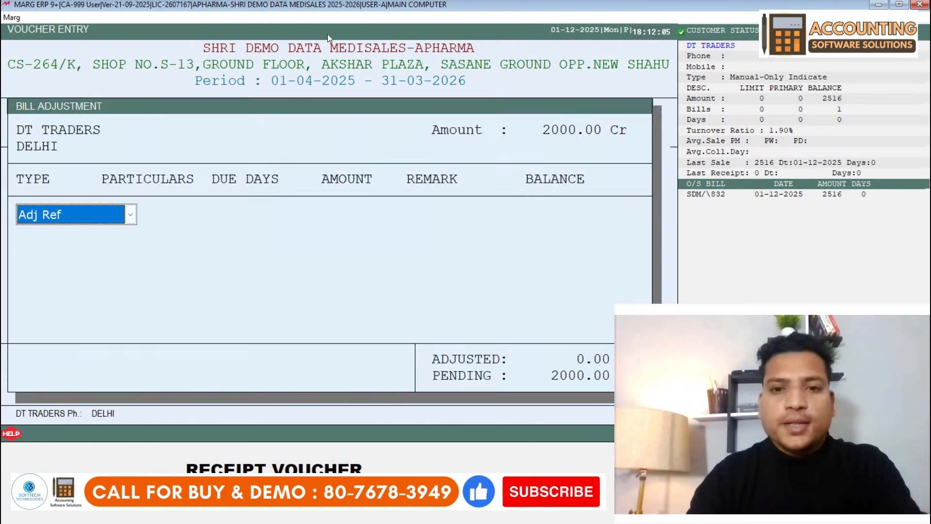
- Adjust the 2000 against invoice SDM/\832, receive it in CASH, and save the voucher
key("Return")
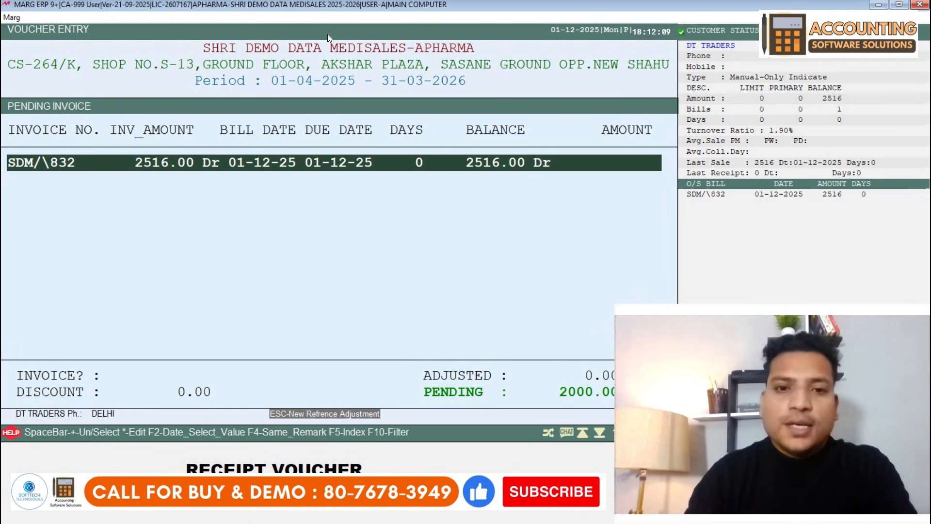
key("Return")
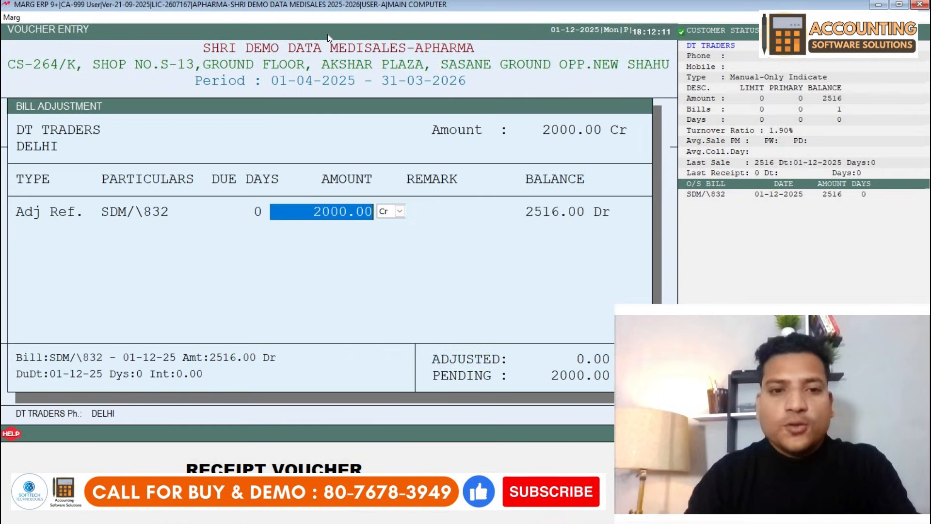
key("Return")
key("Return")
key("Return")
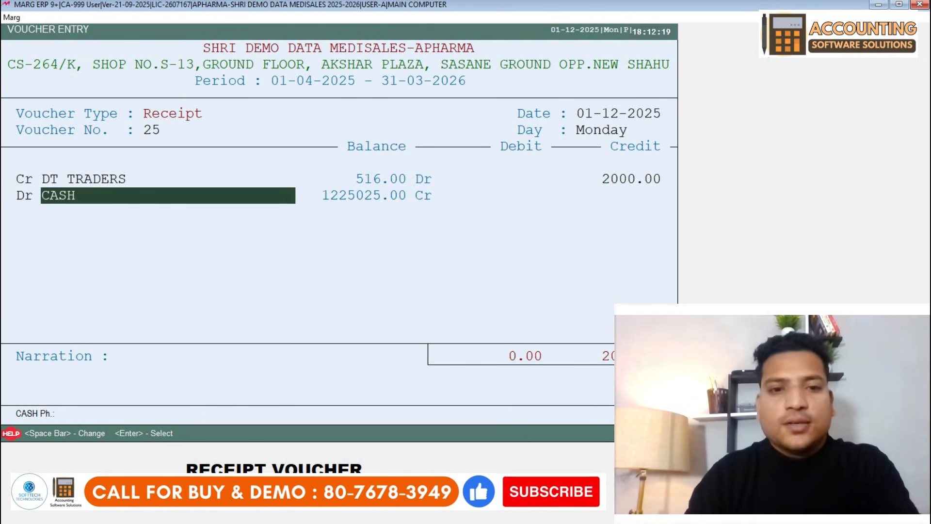
key("Return")
key("Return")
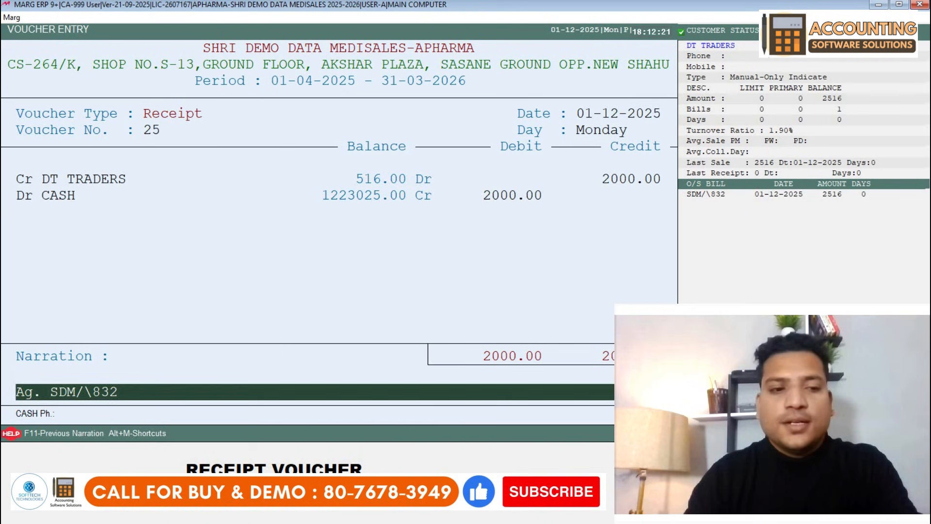
key("Return")
key("Return")
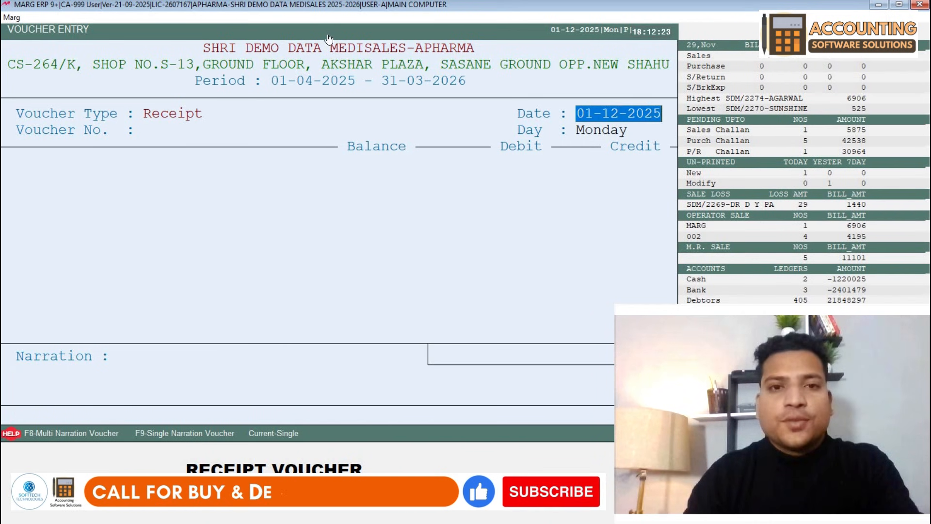
key("Escape")
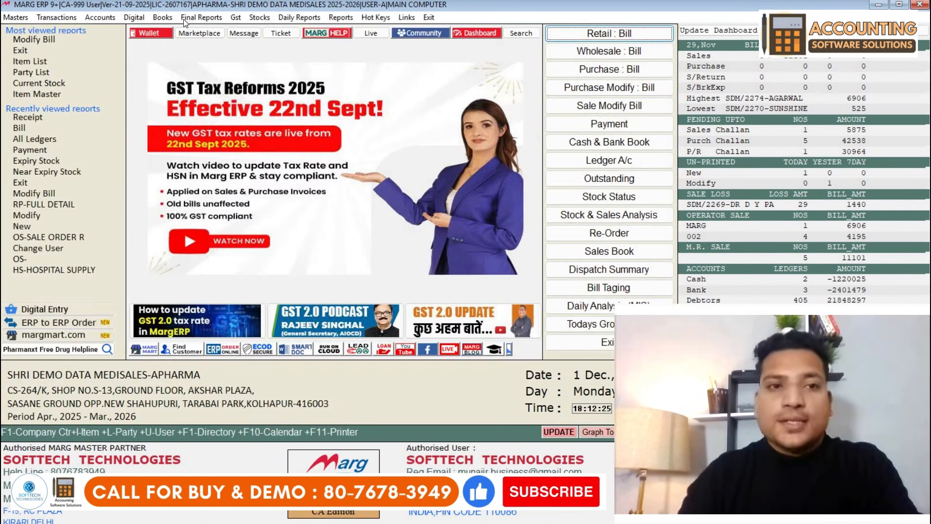
- Open the DT TRADERS ledger from Books > All Ledgers
left_click(162, 17)
left_click(183, 44)
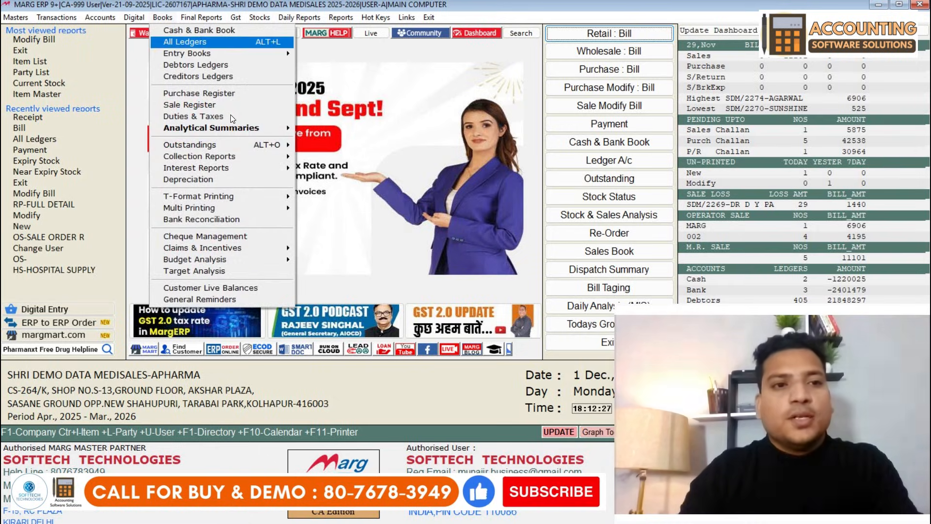
key("Up")
key("Up")
type("DT")
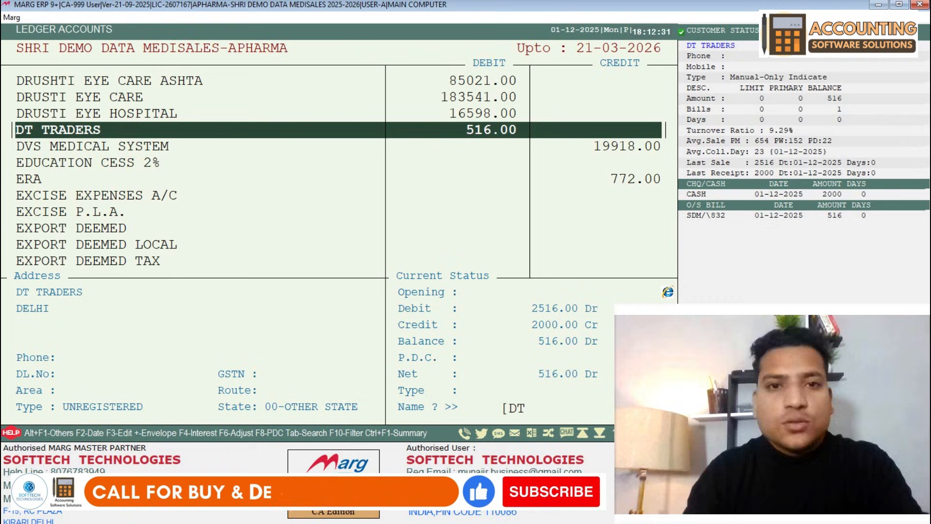
key("Return")
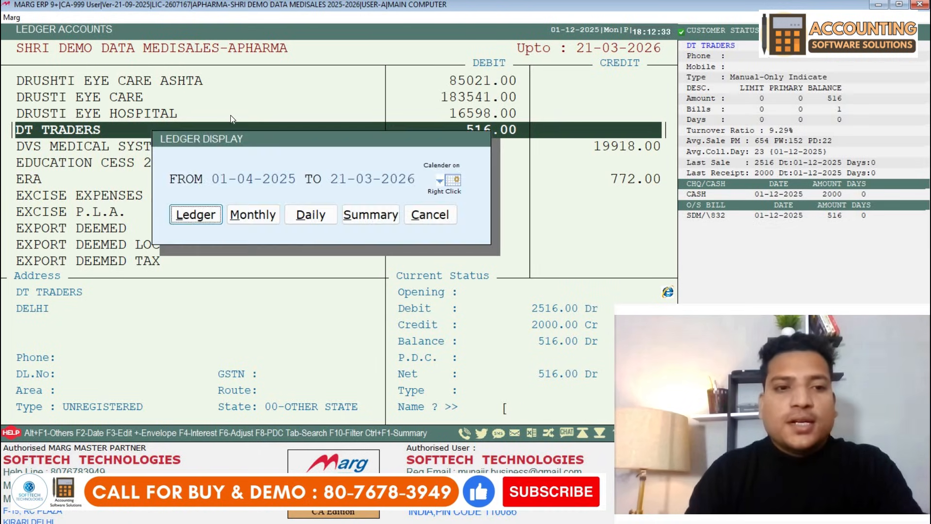
key("Return")
- Check the 2516 sale and 2000 receipt entries, then close back to the dashboard
key("Up")
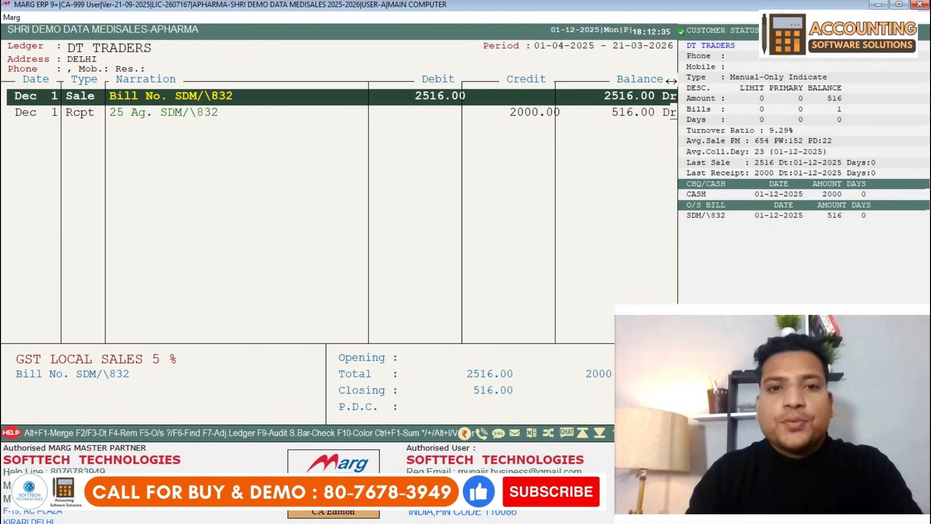
key("Down")
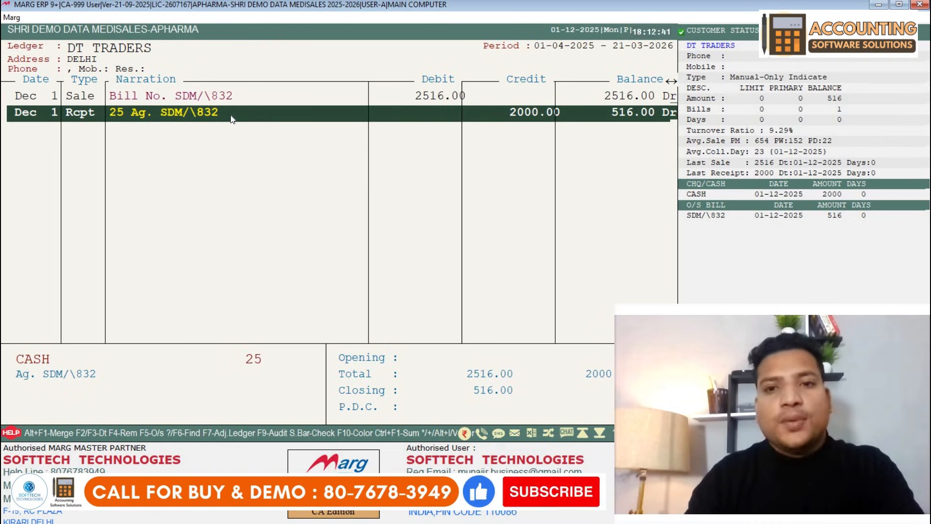
key("Escape")
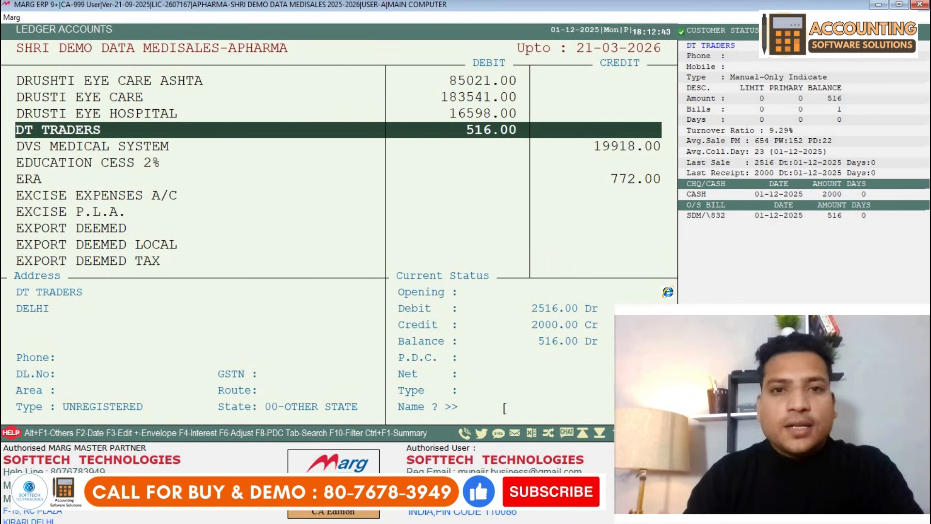
key("Escape")
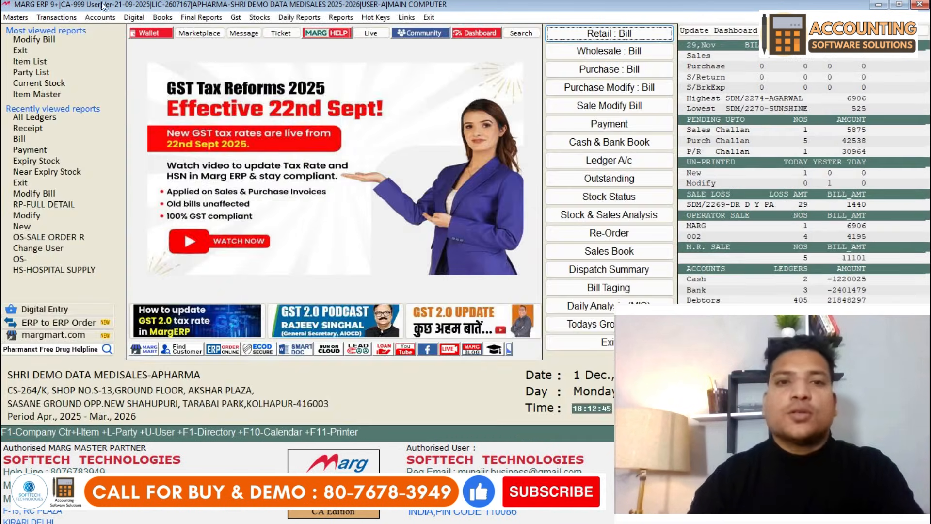
- Search Current Stock for CURRETTC and CROCIN items, seeing CRO CROCIN 24MG at 45 PCS, then close
left_click(259, 17)
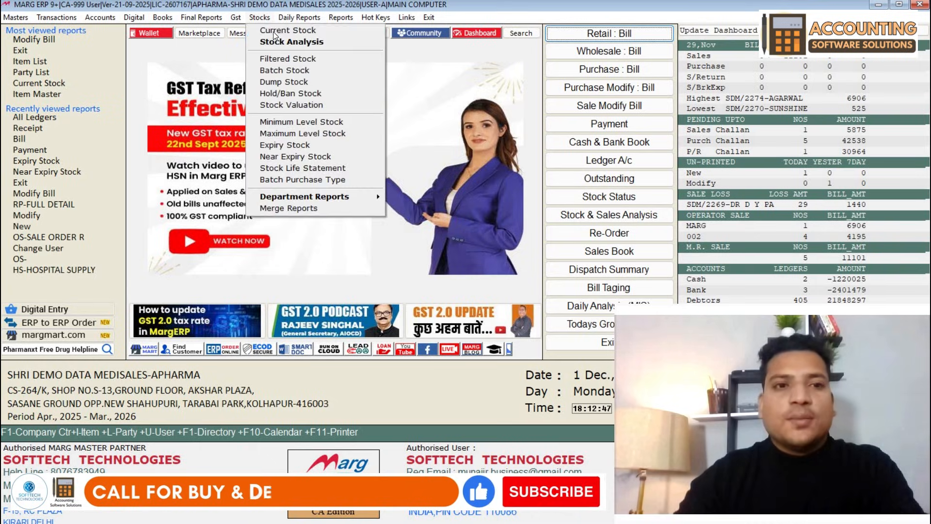
left_click(273, 32)
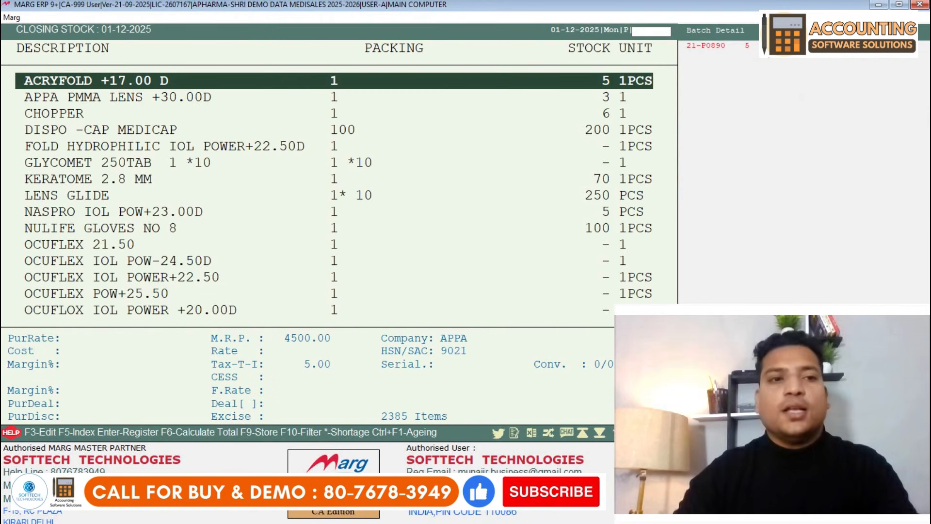
type("CU")
key("BackSpace")
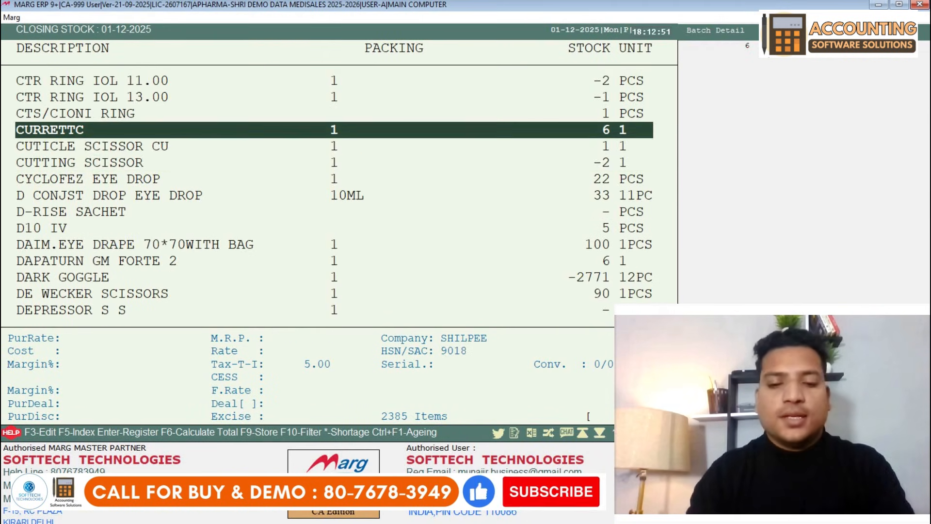
type("ROC")
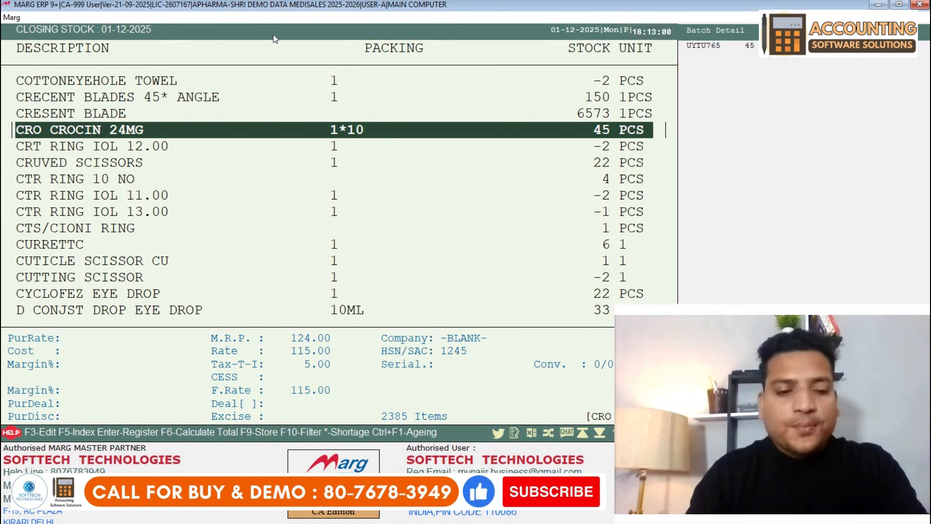
key("Escape")
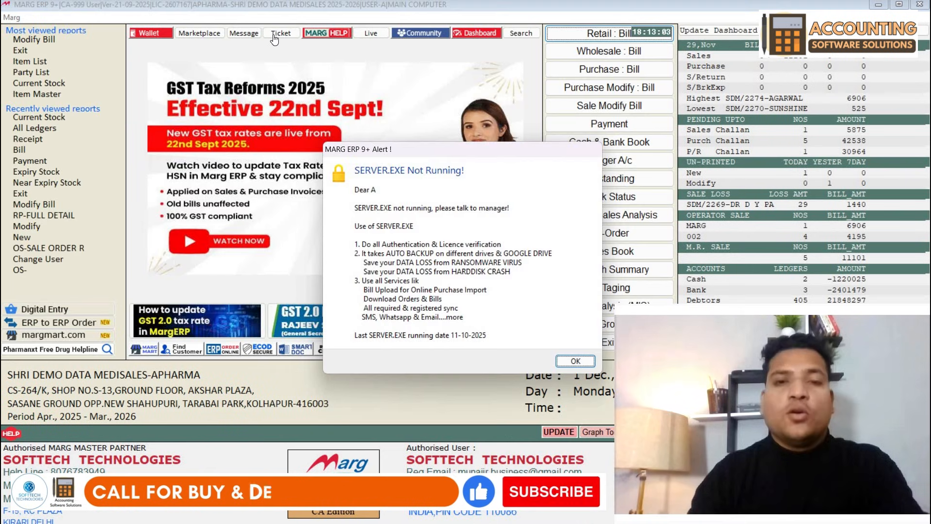
- Open Stock & Sale Analysis from Daily Working and select all companies
key("Return")
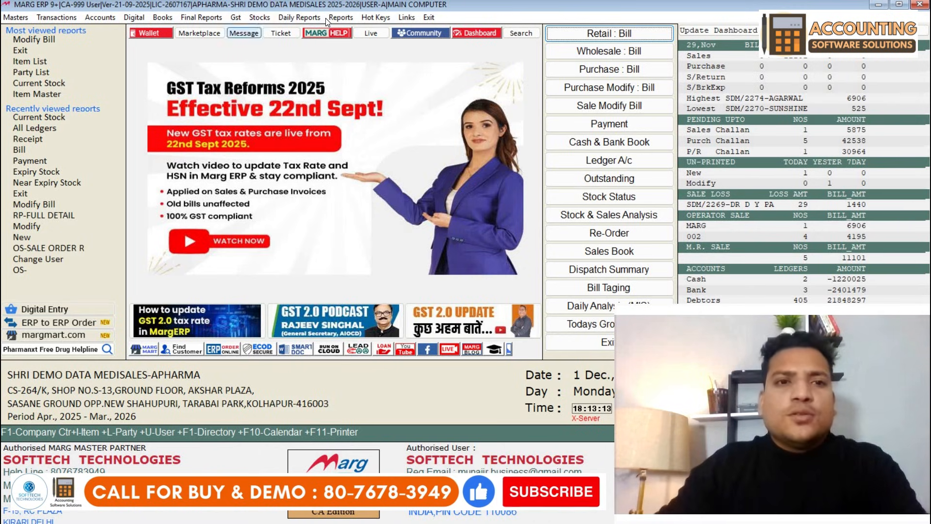
left_click(299, 17)
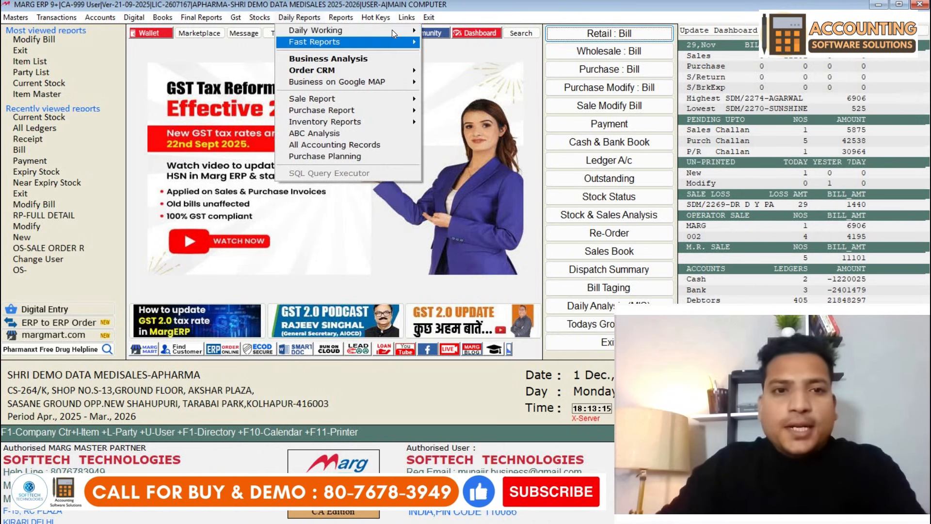
mouse_move(392, 30)
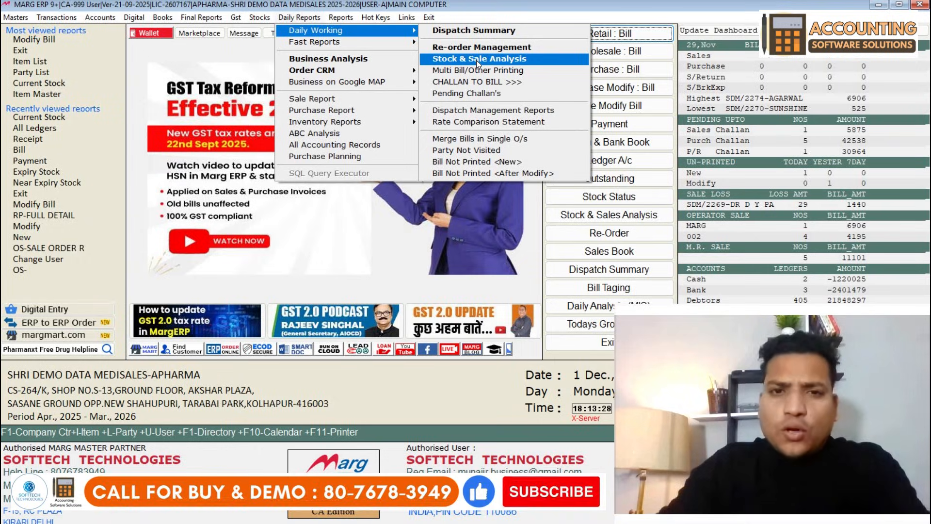
left_click(476, 60)
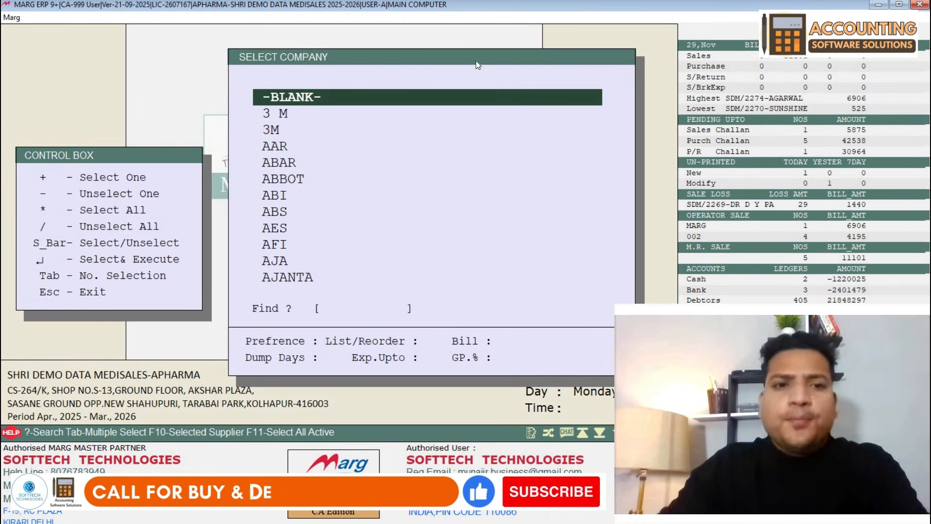
key("asterisk")
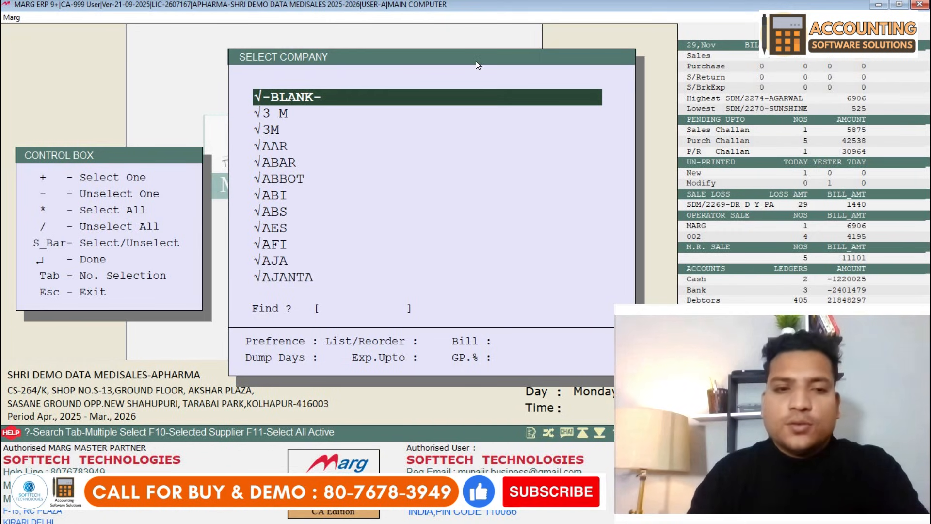
key("Return")
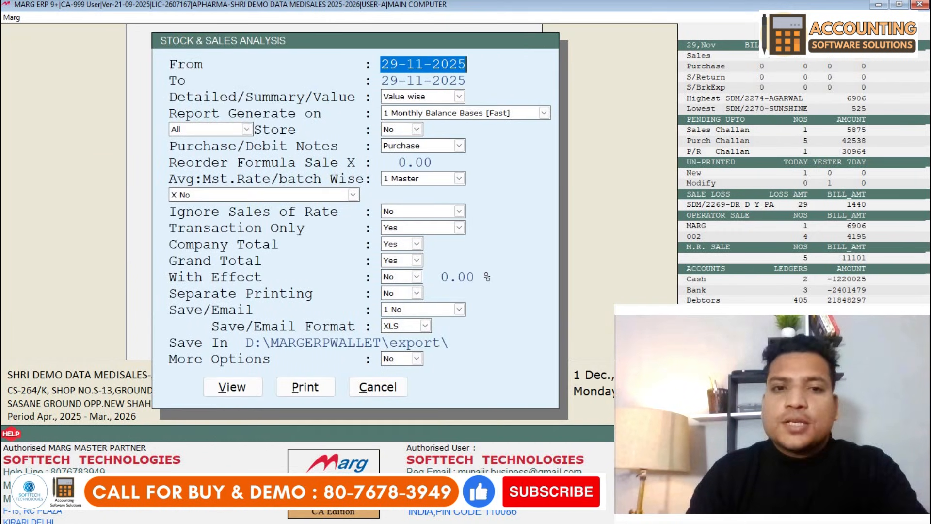
- Set the period from 01-11-2025 to 01-12-2025 and generate the report
type("010")
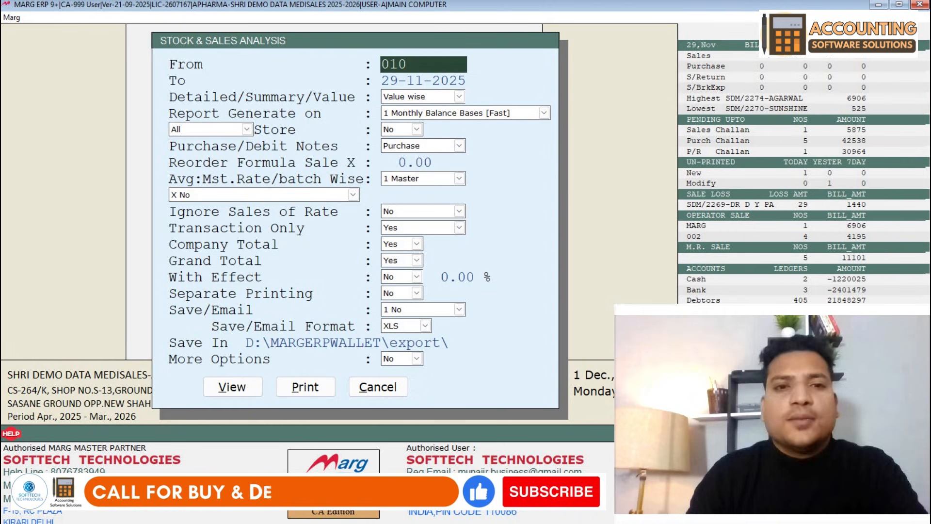
key("BackSpace")
type("11")
key("Return")
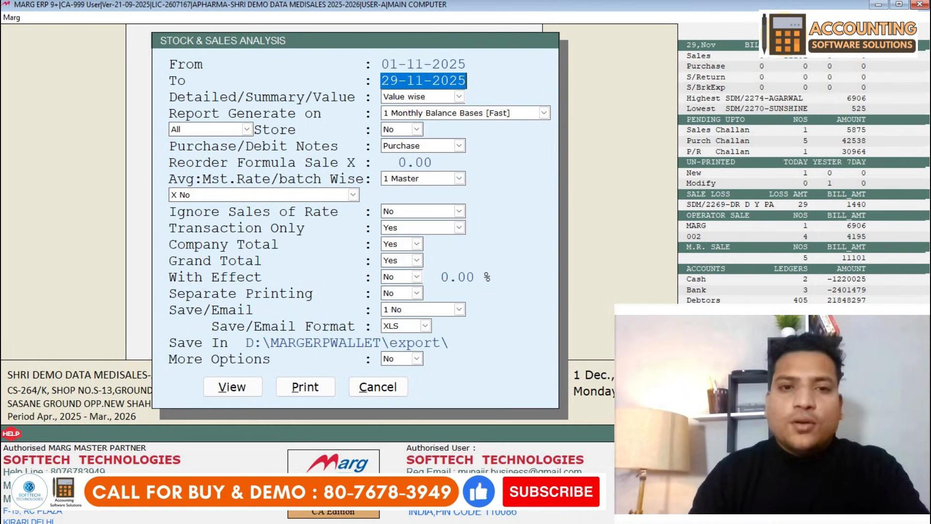
type("0112")
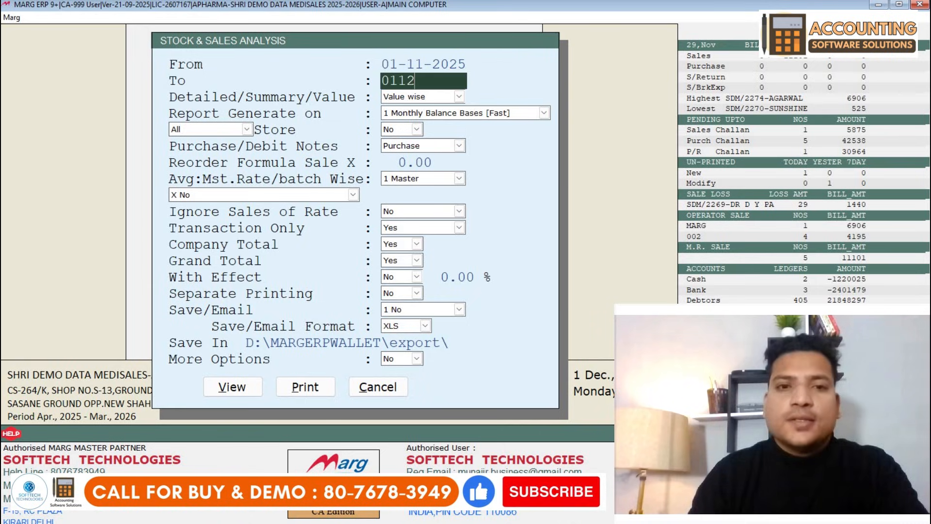
key("Return")
key("Return")
key("Return")
key("Return")
key("Return")
key("Return")
key("Return")
key("Return")
key("Return")
key("Return")
key("Return")
key("Return")
key("Return")
key("Return")
key("Return")
key("Return")
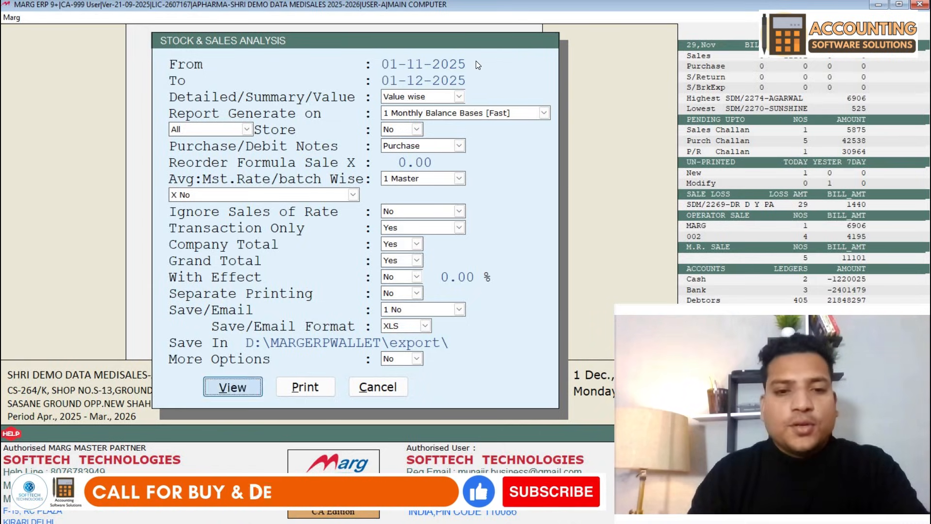
key("Return")
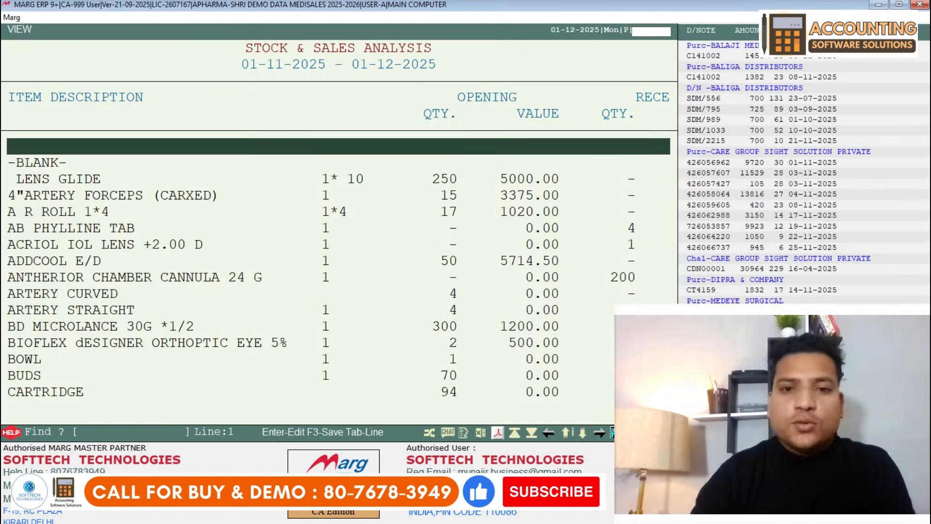
- Browse the LENS GLIDE and 4"ARTERY FORCEPS rows across their Receipt and Issue columns
key("Down")
key("Down")
key("Down")
key("Down")
key("Down")
key("Down")
key("Down")
key("Down")
key("Down")
key("Down")
key("Down")
key("Down")
key("Down")
key("Down")
key("Down")
key("Down")
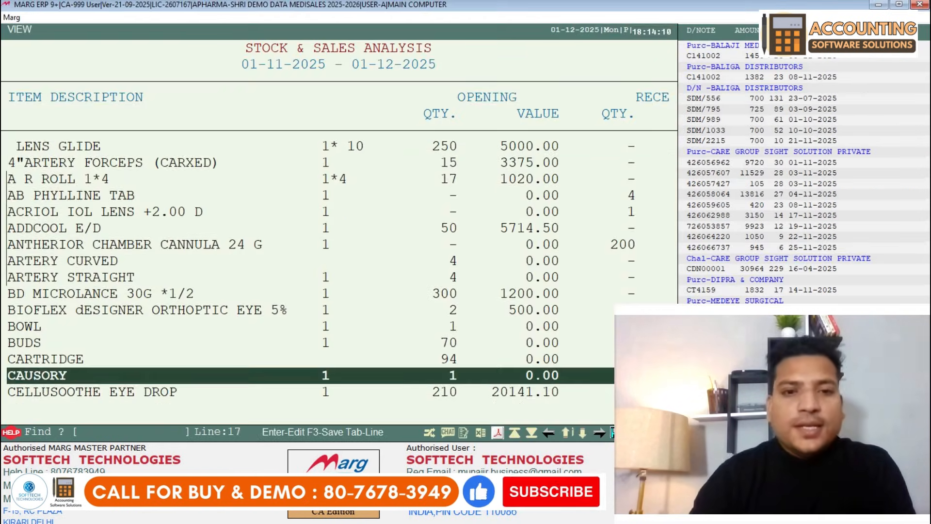
key("Up")
key("Up")
key("Up")
key("Up")
key("Up")
key("Up")
key("Up")
key("Up")
key("Up")
key("Up")
key("Up")
key("Up")
key("Up")
key("Up")
key("Up")
key("Up")
key("Down")
key("Down")
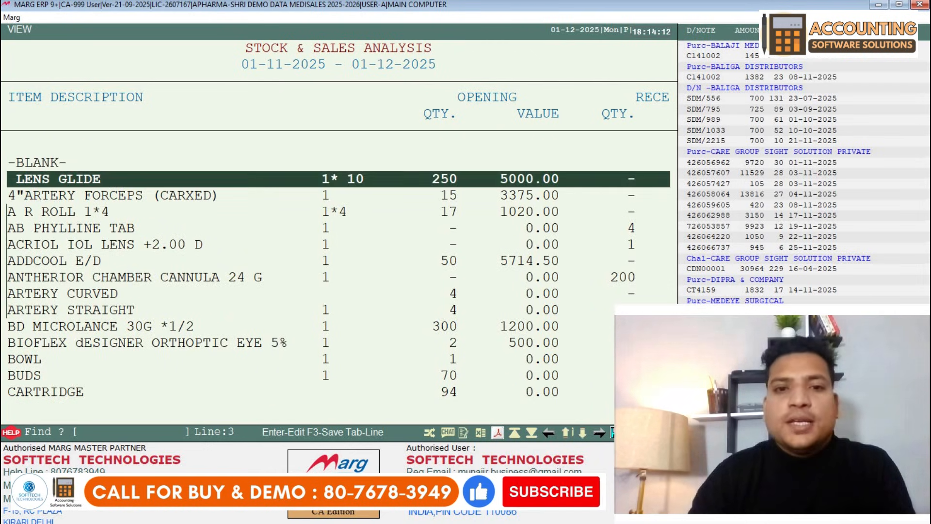
key("Right")
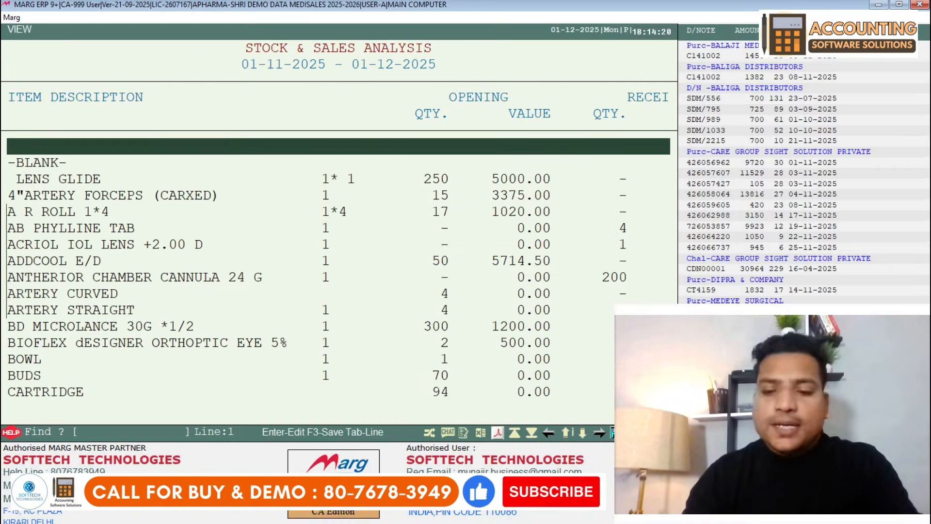
key("Down")
key("Right")
key("Right")
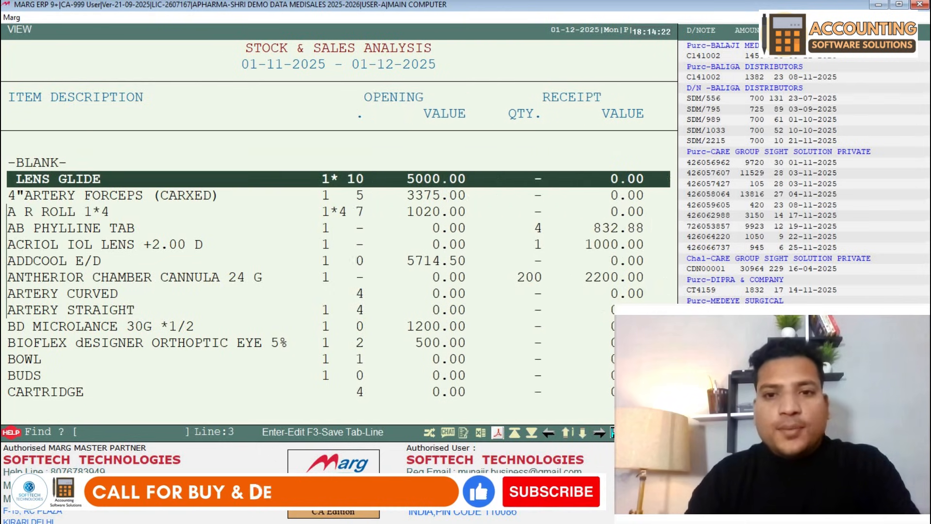
key("Right")
key("Right")
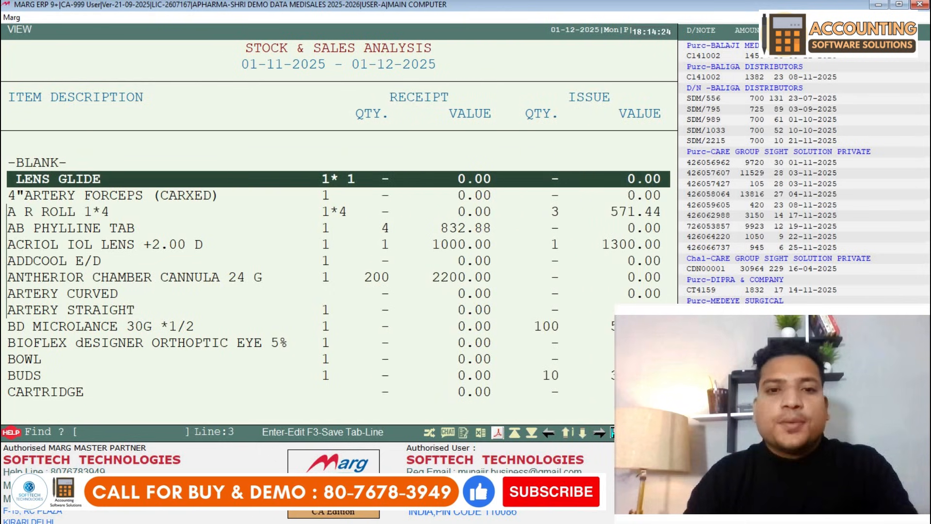
key("Down")
key("Up")
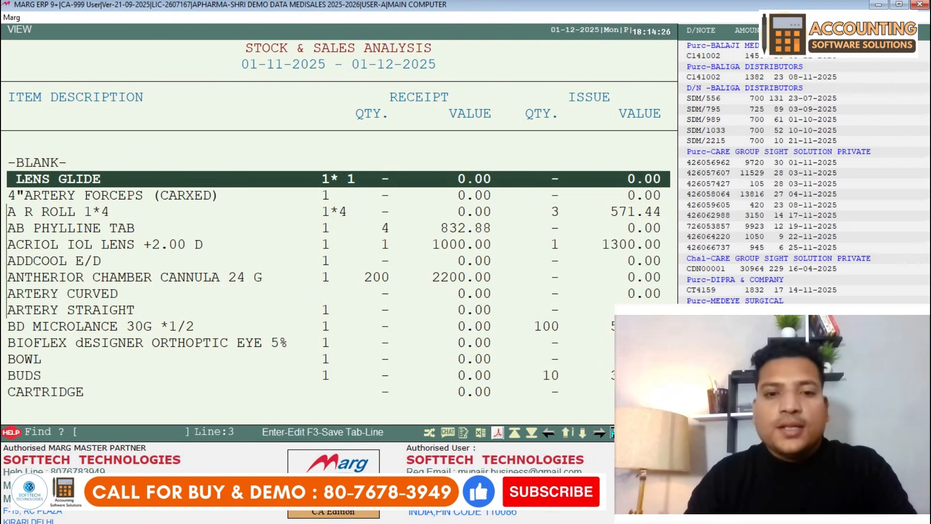
key("Right")
key("Left")
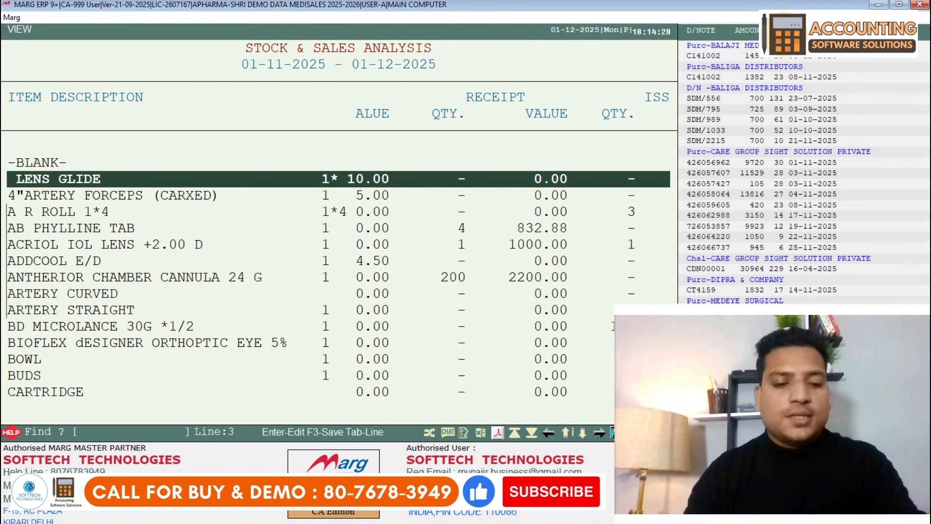
- Find CROCI and review its opening, receipt, issue, closing and dump columns
type("CROC")
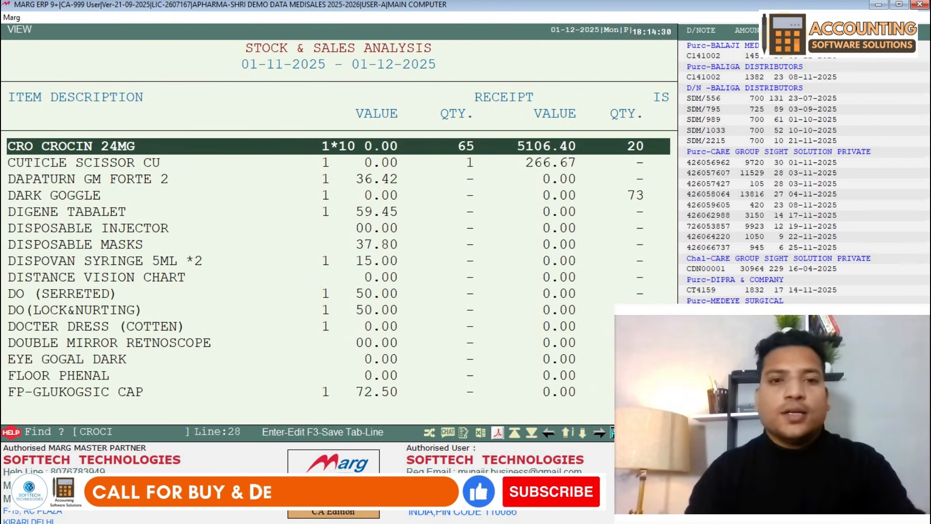
type("I")
key("Left")
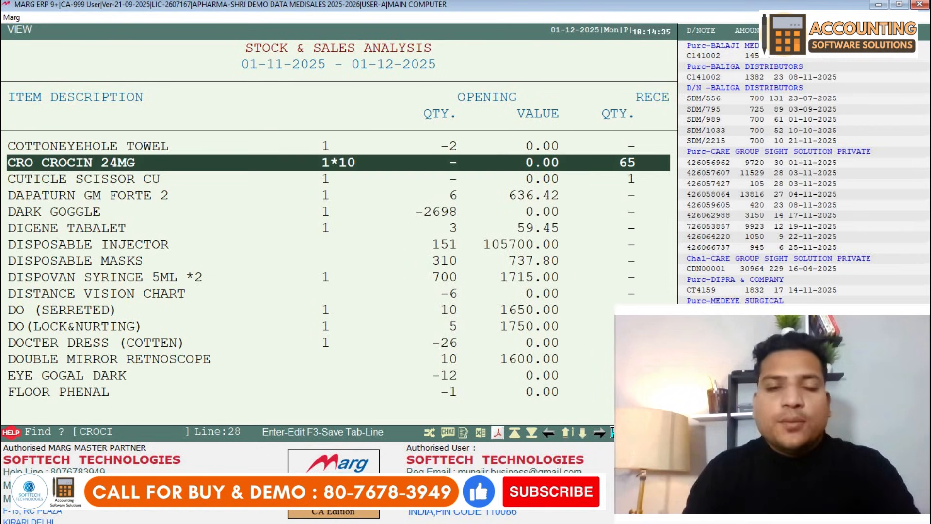
key("Right")
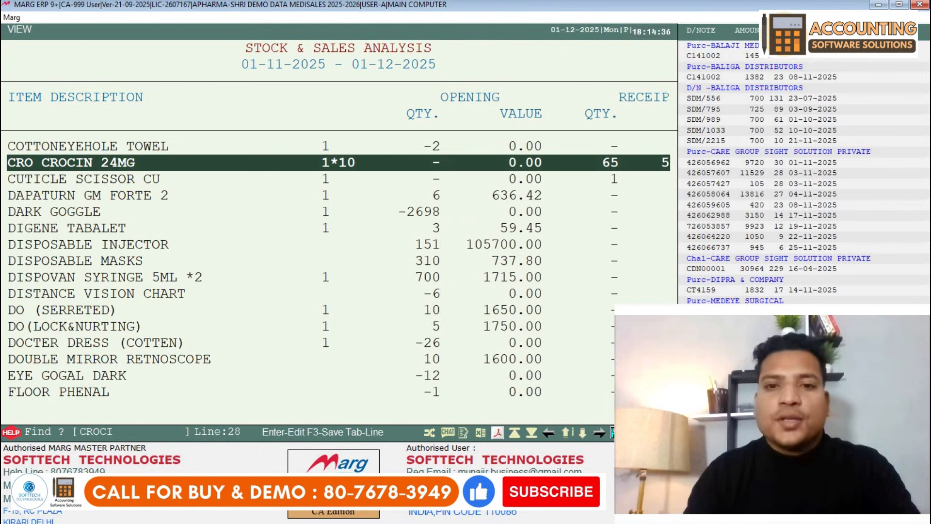
key("Right")
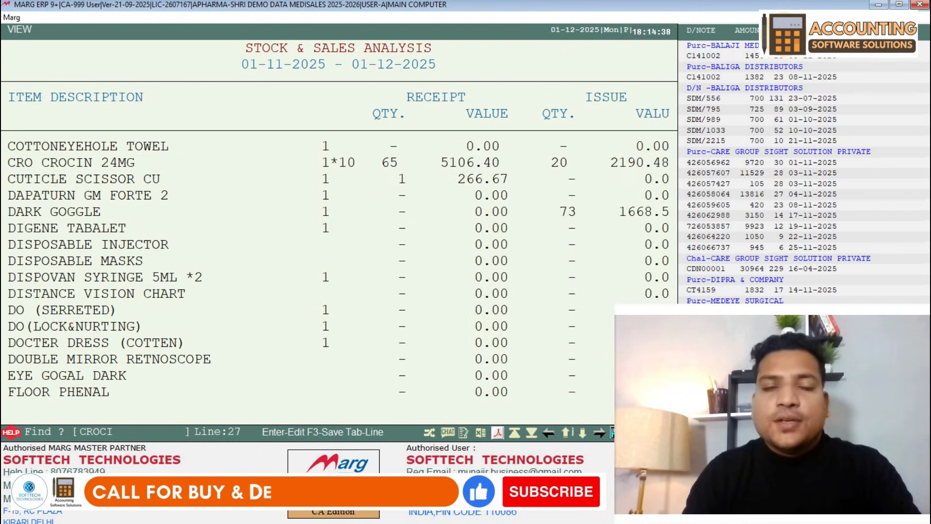
key("Right")
key("Left")
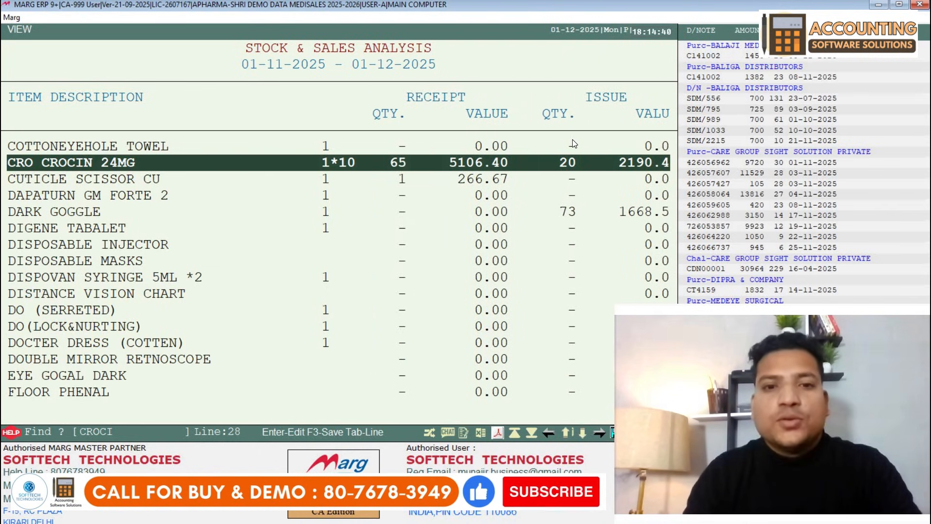
key("Right")
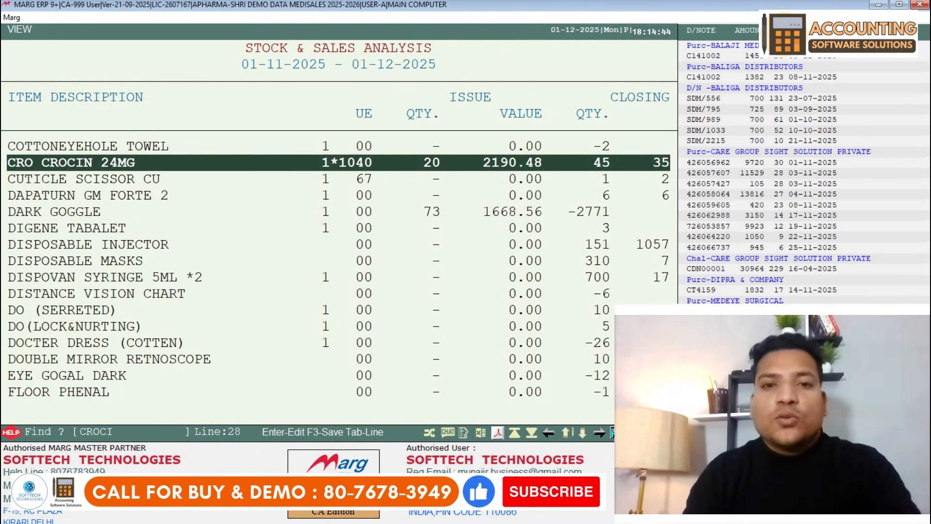
key("Right")
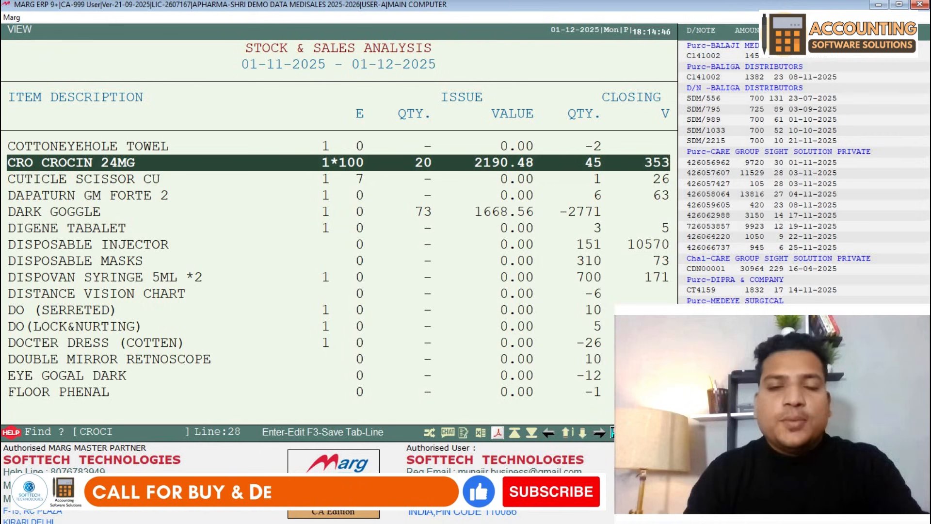
key("Right")
key("Right")
key("Right")
key("Right")
key("Right")
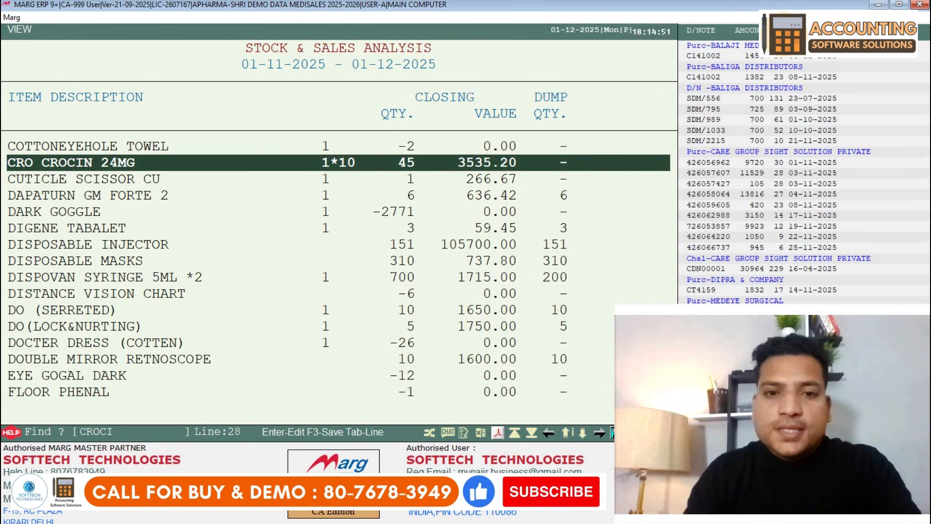
key("Right")
key("Right")
key("Right")
key("Right")
key("Right")
key("Right")
key("Right")
key("Right")
key("Right")
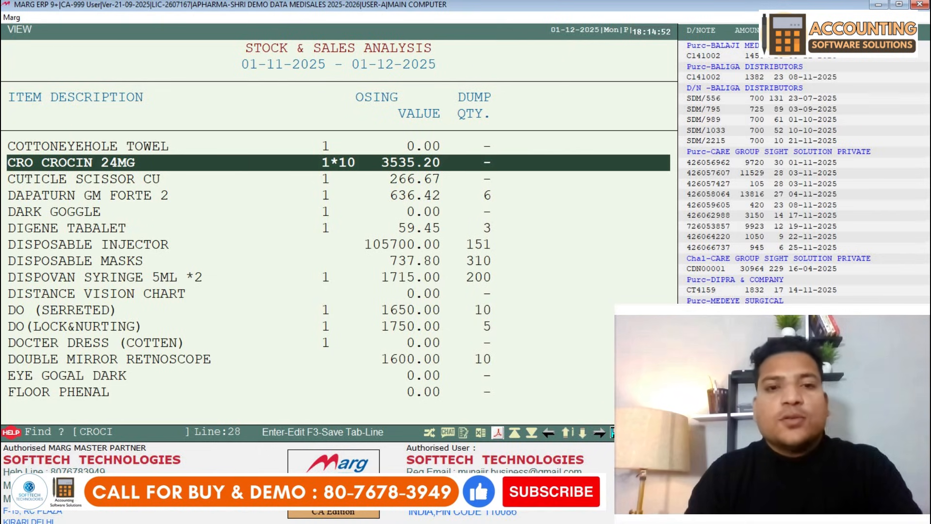
key("Left")
key("Left")
key("Left")
key("Left")
key("Left")
key("Left")
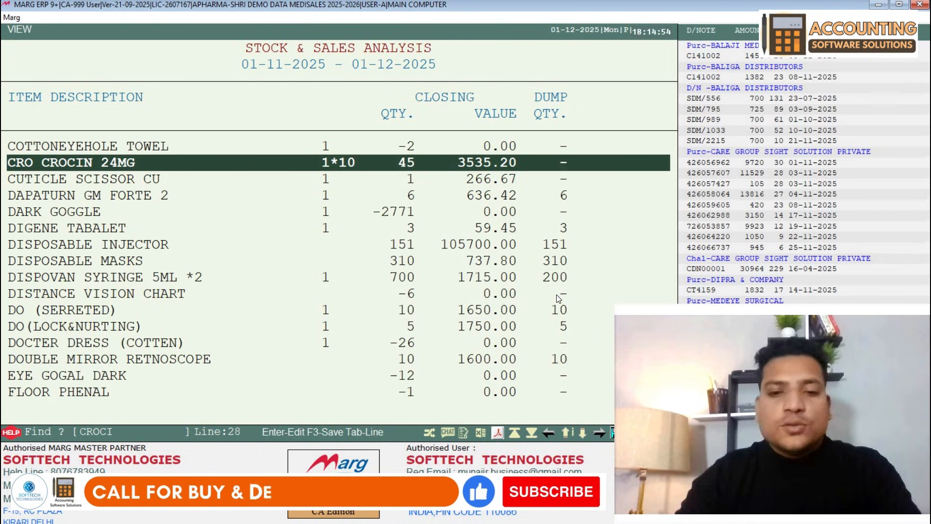
- Move down the list to the last item, FLOOR PHENAL, and bring up the output formats
key("Down")
key("Down")
key("Down")
key("Down")
key("Down")
key("Down")
key("Down")
key("Down")
key("Down")
key("Down")
key("Down")
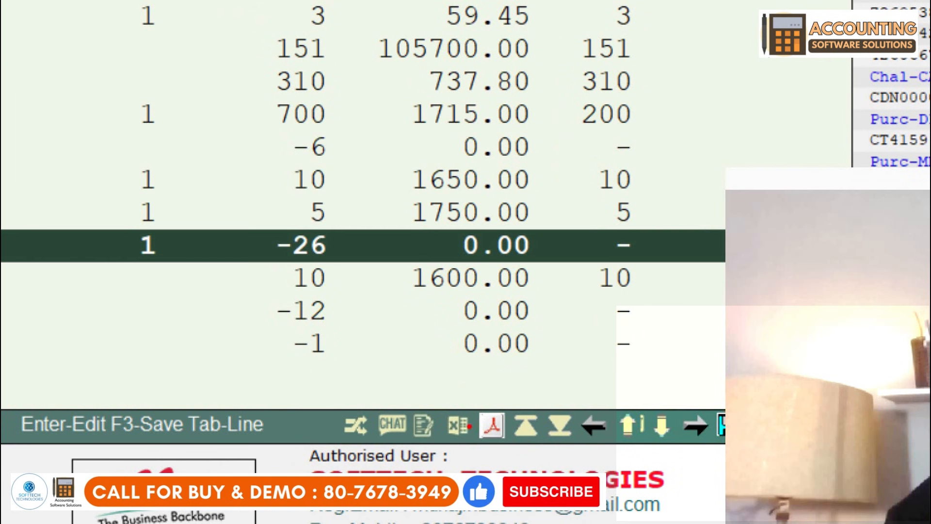
key("Down")
key("Down")
key("Down")
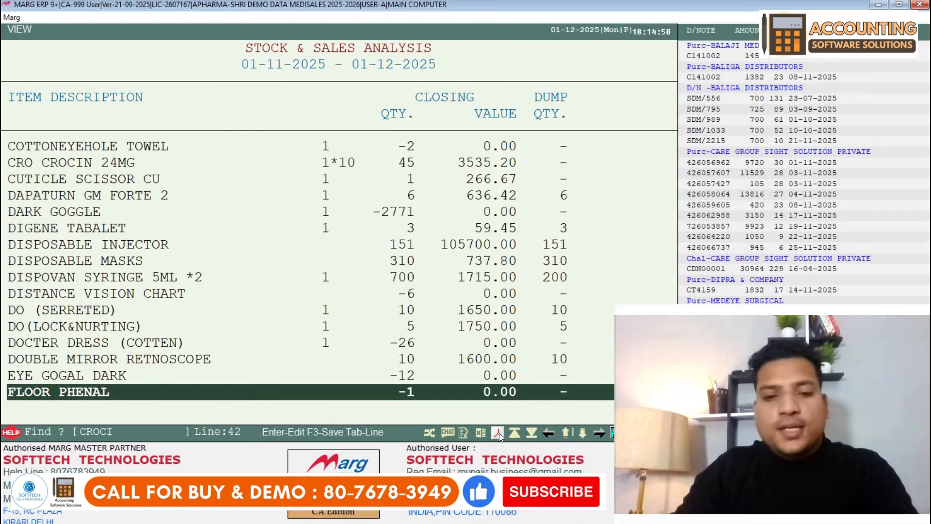
left_click(499, 432)
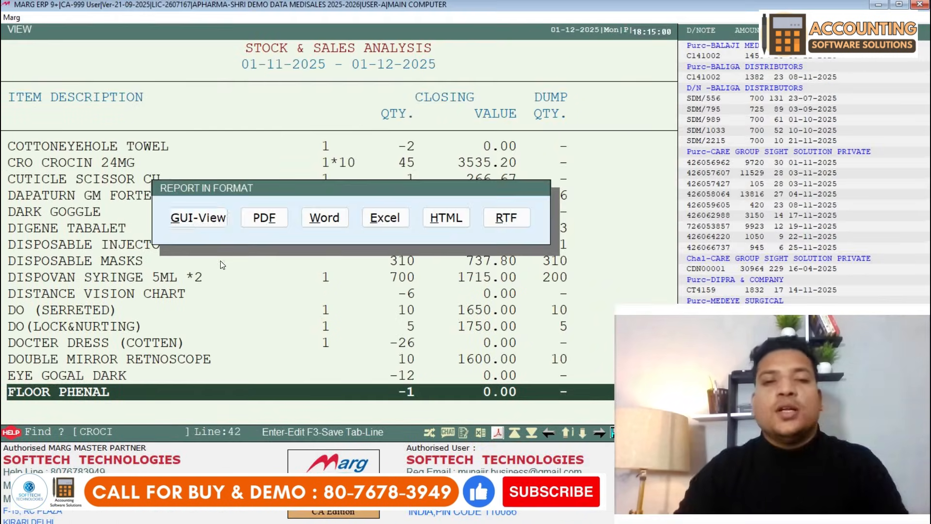
- View the 43-page Stock & Sales Analysis in GUI-View preview, scroll it, and close it
key("Return")
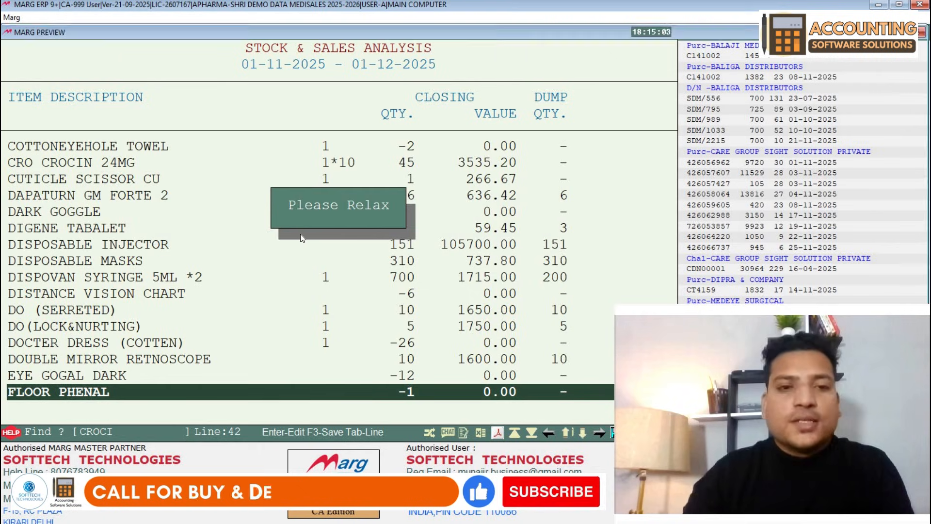
scroll(357, 96, "down", 1)
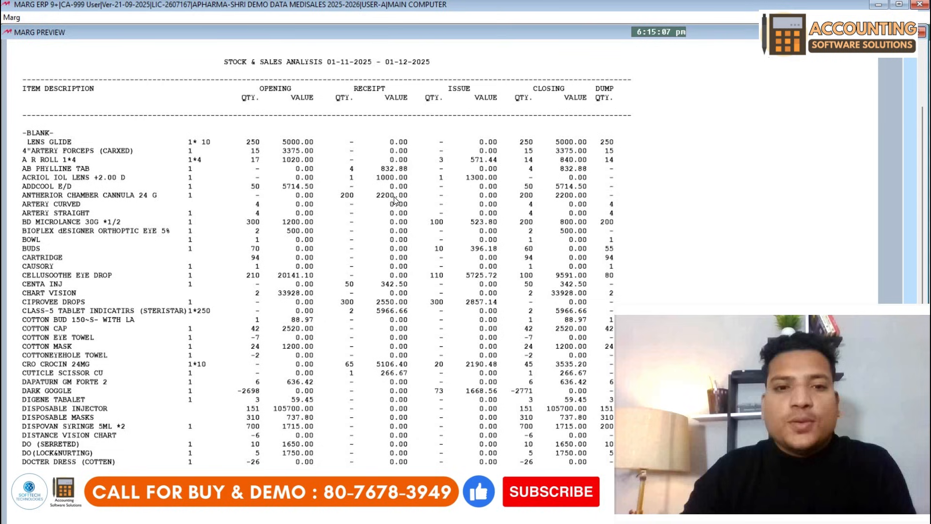
scroll(395, 200, "up", 1)
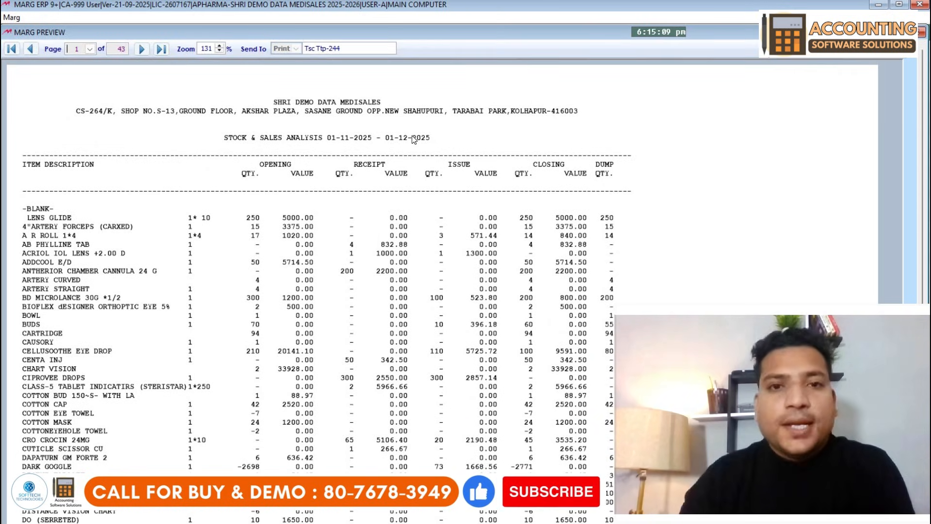
key("Escape")
- Return to the dashboard past the SERVER.EXE alert and browse Reports > Sale Analysis item-wise submenus toward Gst
key("Escape")
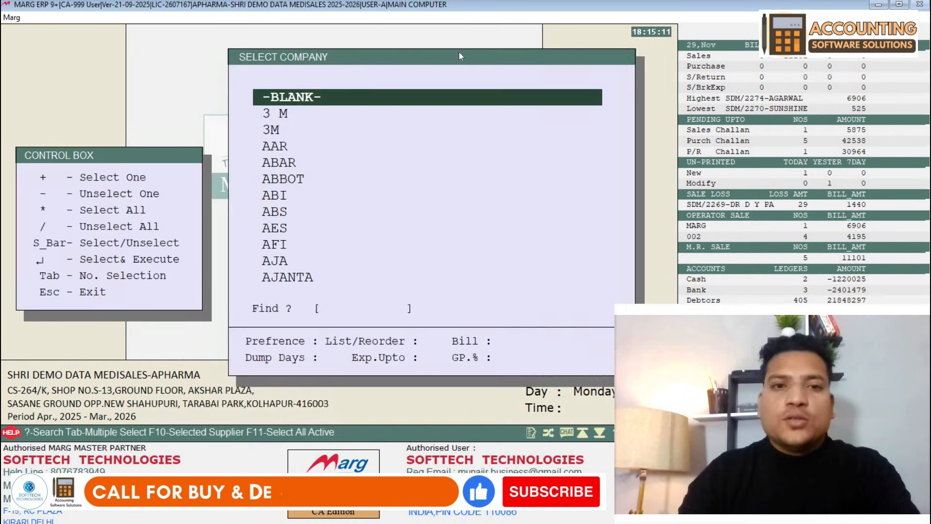
key("Escape")
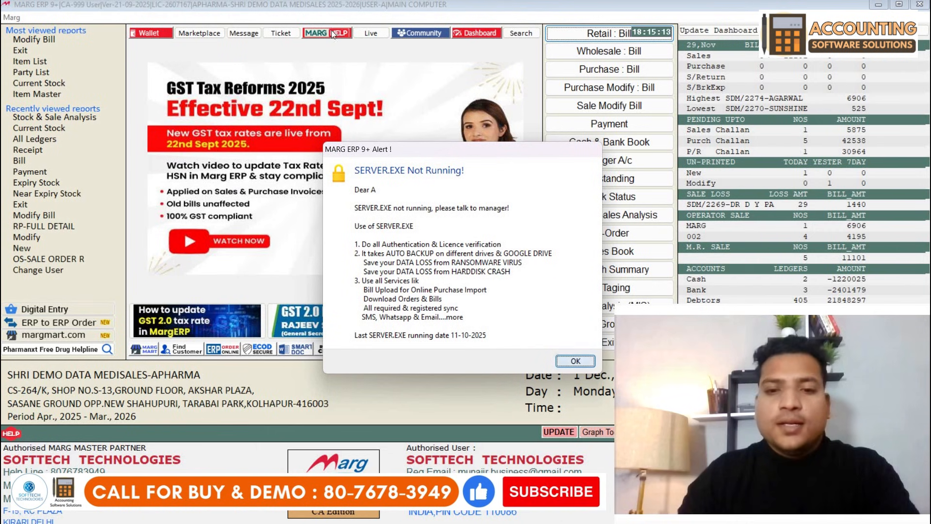
key("Return")
left_click(335, 18)
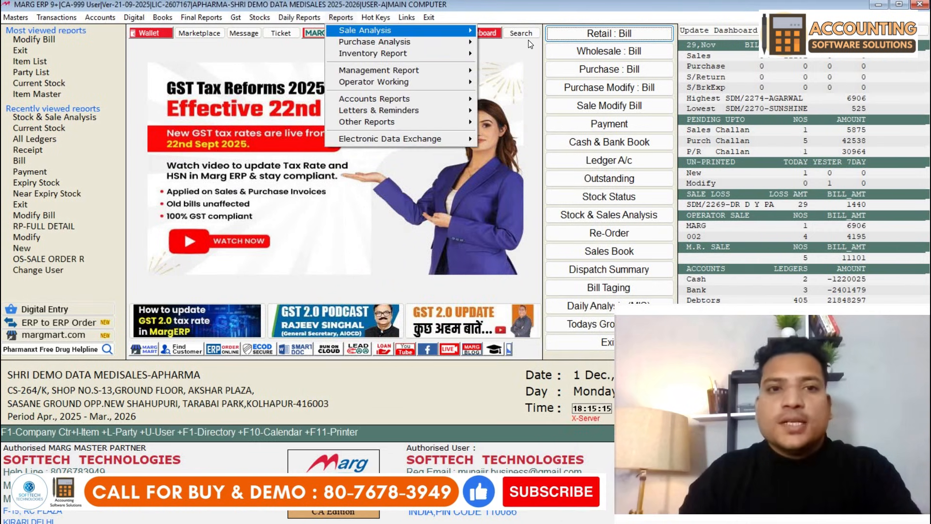
key("Right")
key("Down")
key("Down")
key("Down")
key("Down")
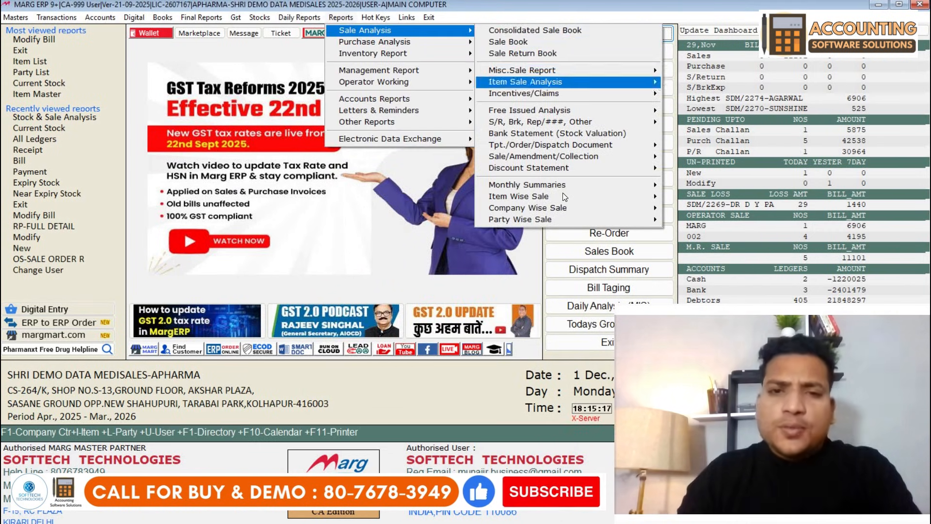
left_click(598, 199)
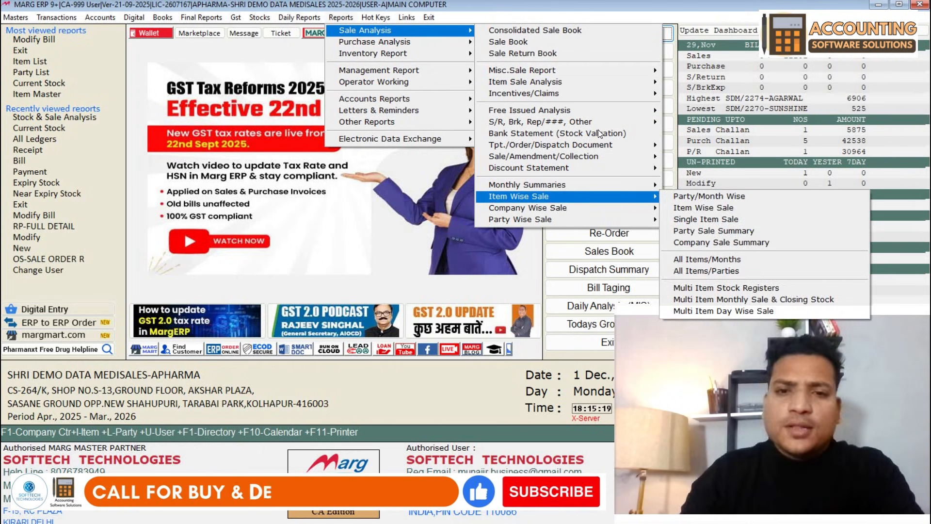
key("Up")
key("Up")
key("Up")
key("Up")
key("Up")
key("Up")
key("Up")
key("Up")
key("Up")
key("Up")
key("Up")
key("Up")
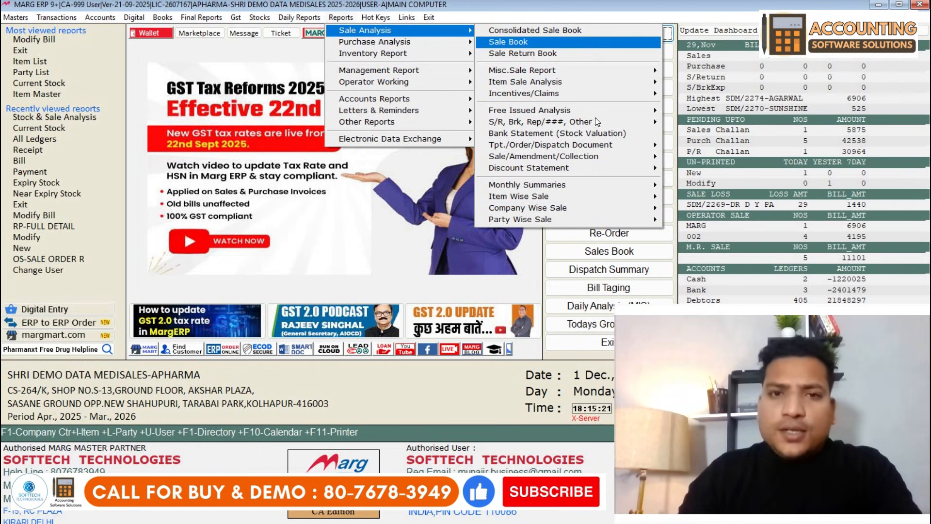
mouse_move(391, 44)
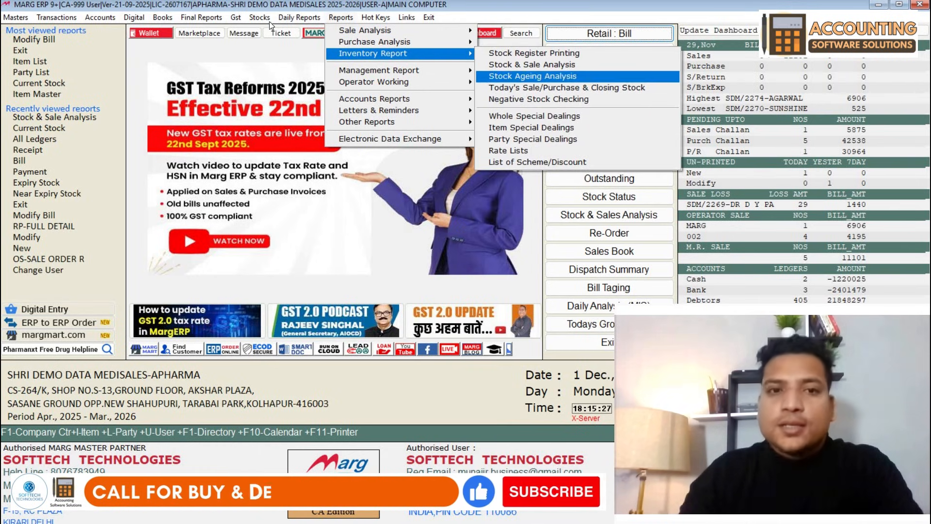
mouse_move(239, 18)
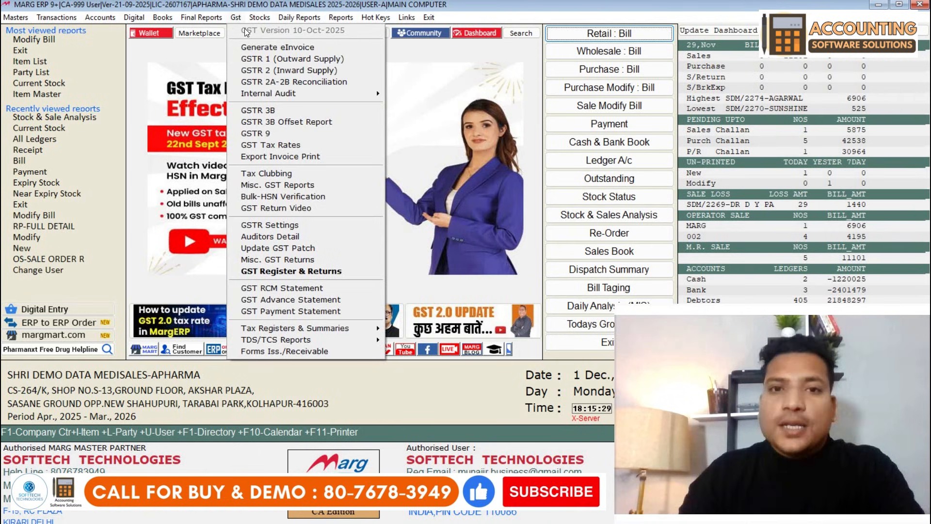